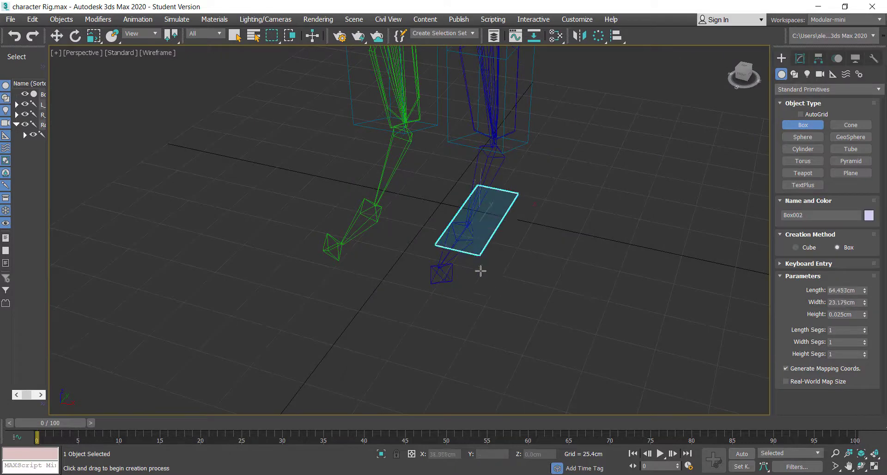
# Create a box around the blue foot bones, about 98 cm long, 29 cm wide and 27 cm high
pyautogui.click(460, 246)
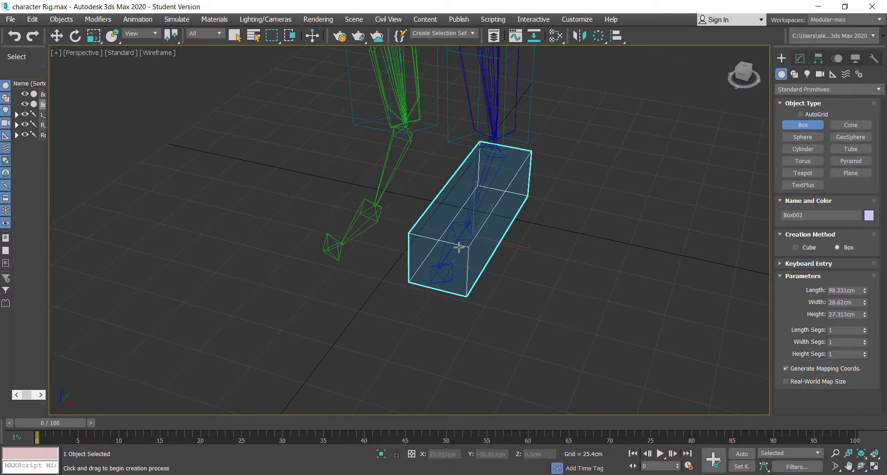
pyautogui.keyDown('alt'); pyautogui.moveTo(515, 247); pyautogui.dragTo(479, 230, button='middle'); pyautogui.keyUp('alt')
pyautogui.scroll(2, 483, 241)
pyautogui.keyDown('alt'); pyautogui.moveTo(422, 244); pyautogui.dragTo(413, 256, button='middle'); pyautogui.keyUp('alt')
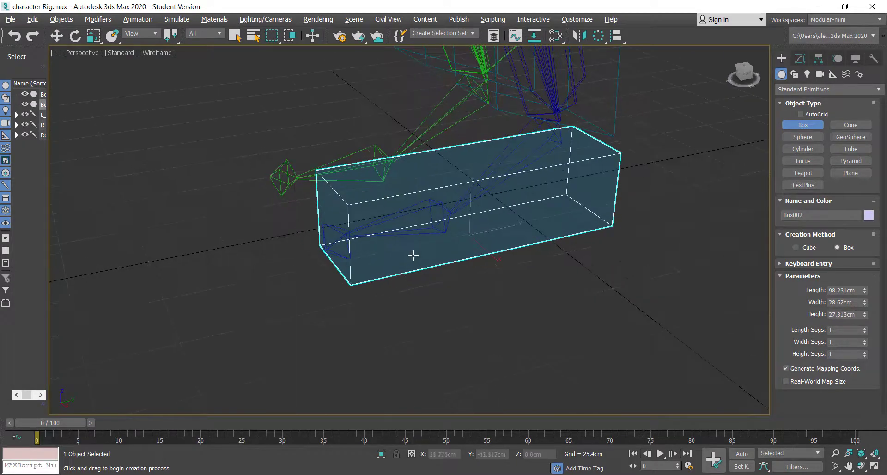
# Set the foot box's length segments to 2
pyautogui.click(864, 352)
pyautogui.click(867, 357)
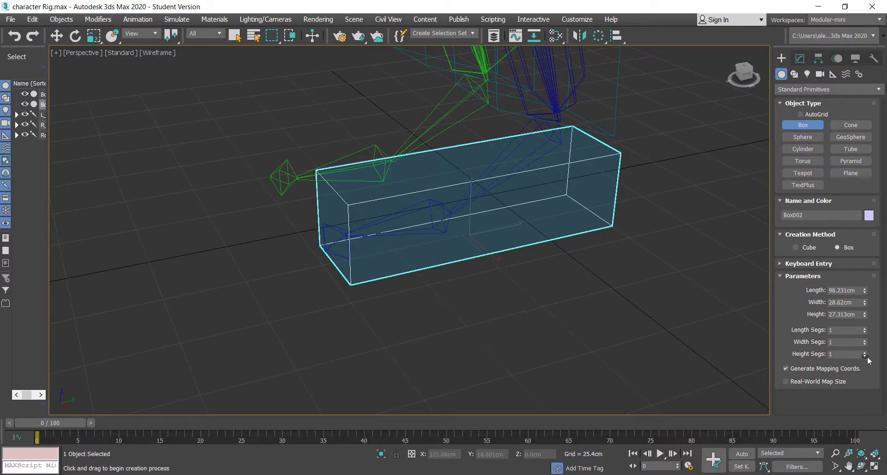
pyautogui.click(865, 328)
pyautogui.keyDown('alt'); pyautogui.moveTo(707, 251); pyautogui.dragTo(695, 251, button='middle'); pyautogui.keyUp('alt')
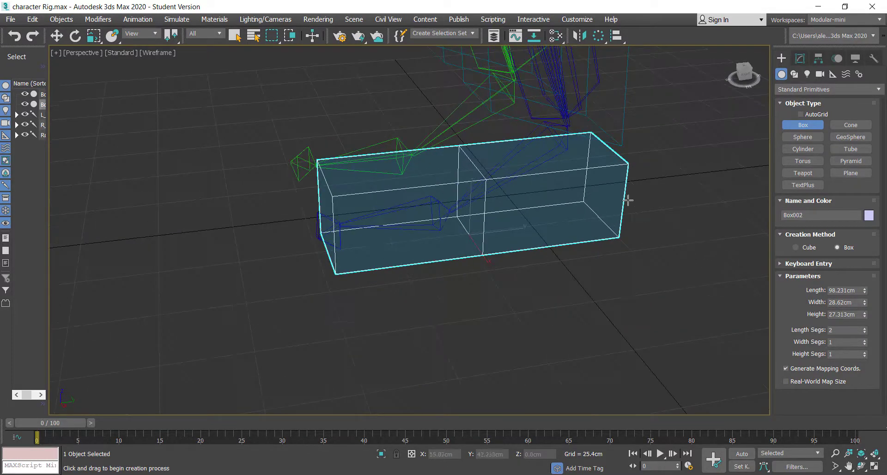
# End box creation and convert the foot box to an Editable Poly
pyautogui.keyDown('alt'); pyautogui.moveTo(581, 123); pyautogui.dragTo(575, 153, button='middle'); pyautogui.keyUp('alt')
pyautogui.rightClick(564, 167)
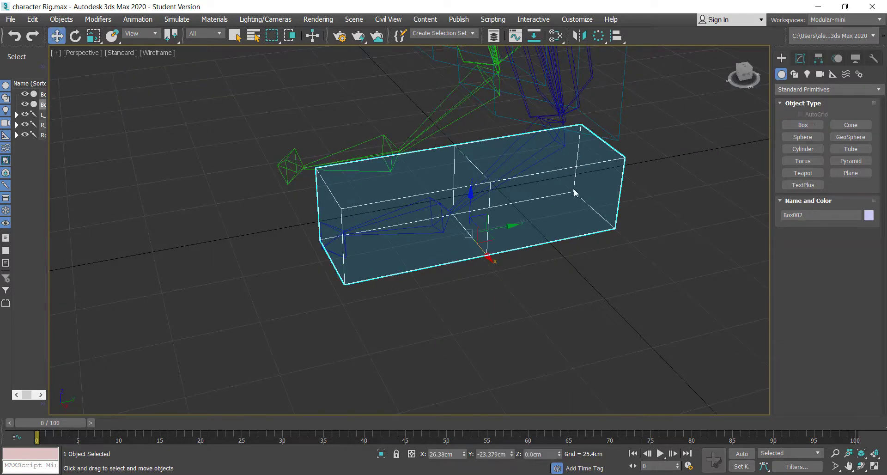
pyautogui.rightClick(568, 184)
pyautogui.moveTo(647, 310)
pyautogui.click(747, 318)
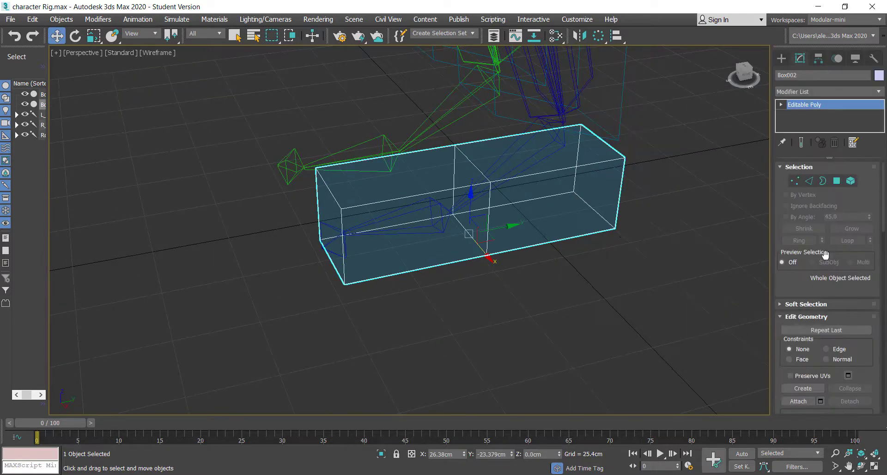
# Extrude the foot box's rear top polygon upward about 25 cm to form the ankle section
pyautogui.click(837, 181)
pyautogui.click(536, 141)
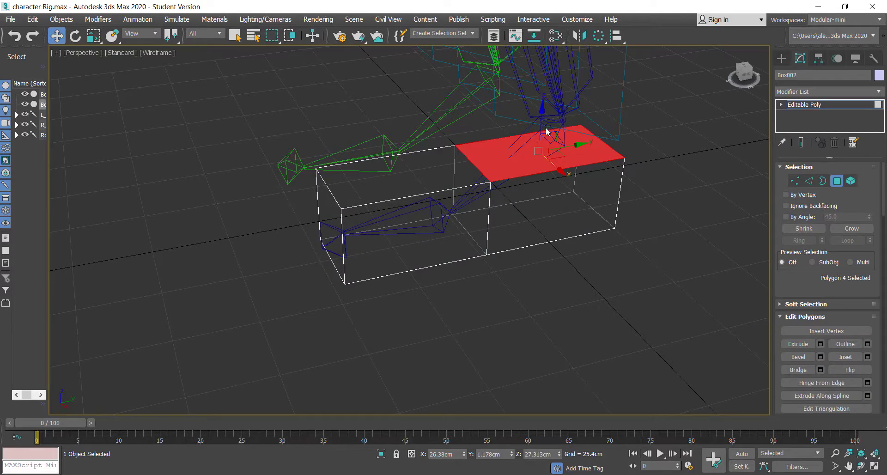
pyautogui.hotkey('shift', 'e')
pyautogui.moveTo(545, 144); pyautogui.dragTo(539, 120)
pyautogui.keyDown('alt'); pyautogui.moveTo(539, 119); pyautogui.dragTo(603, 286, button='middle'); pyautogui.keyUp('alt')
# Move the ankle section's upper front edge back to about Y -14 cm, and leave edge editing
pyautogui.click(809, 181)
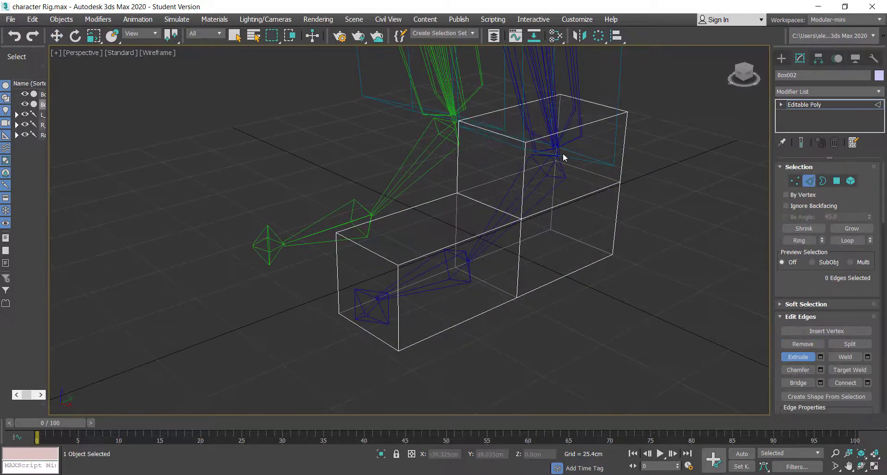
pyautogui.click(498, 132)
pyautogui.press('w')
pyautogui.moveTo(520, 124); pyautogui.dragTo(547, 158)
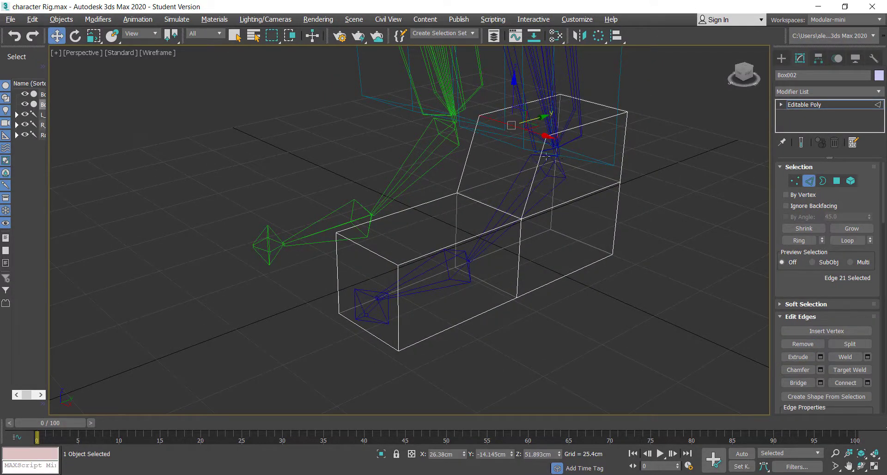
pyautogui.keyDown('alt'); pyautogui.moveTo(546, 157); pyautogui.dragTo(577, 151, button='middle'); pyautogui.keyUp('alt')
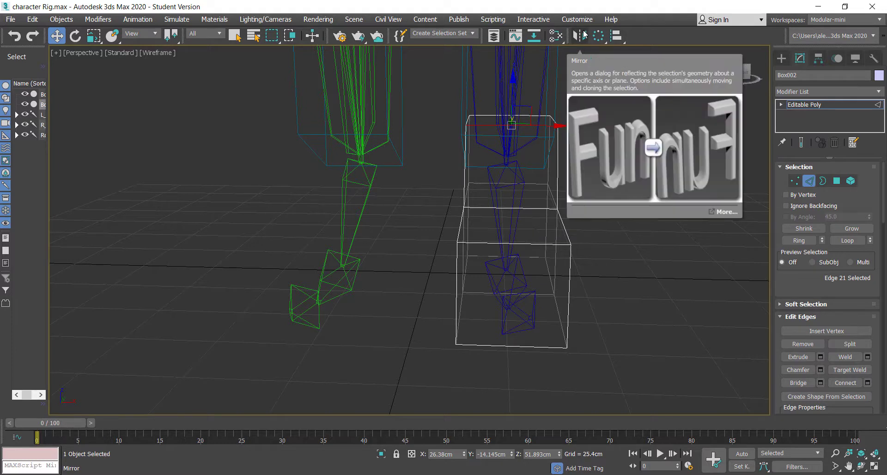
pyautogui.click(809, 181)
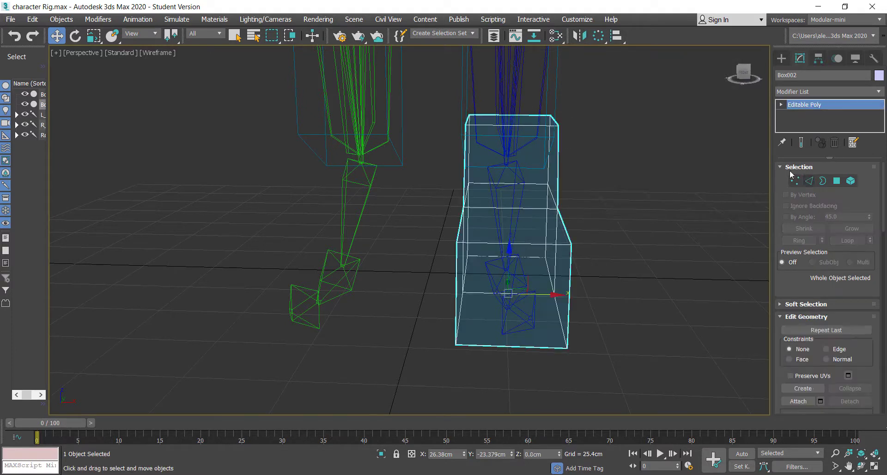
# Try to mirror the foot block on the X axis without cloning and move it over to the green foot bones
pyautogui.click(579, 36)
pyautogui.moveTo(421, 143); pyautogui.dragTo(182, 120)
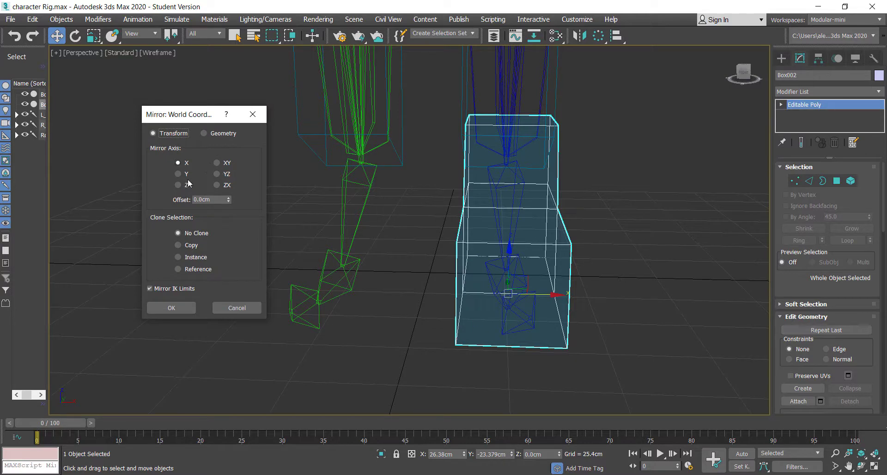
pyautogui.click(172, 309)
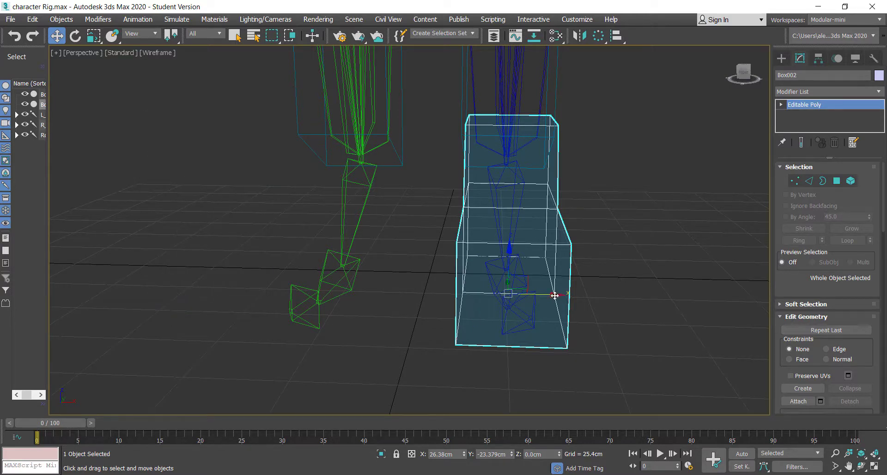
pyautogui.moveTo(555, 296); pyautogui.dragTo(386, 291)
pyautogui.hotkey('ctrl', 'z')
pyautogui.keyDown('alt'); pyautogui.moveTo(662, 226); pyautogui.dragTo(664, 225, button='middle'); pyautogui.keyUp('alt')
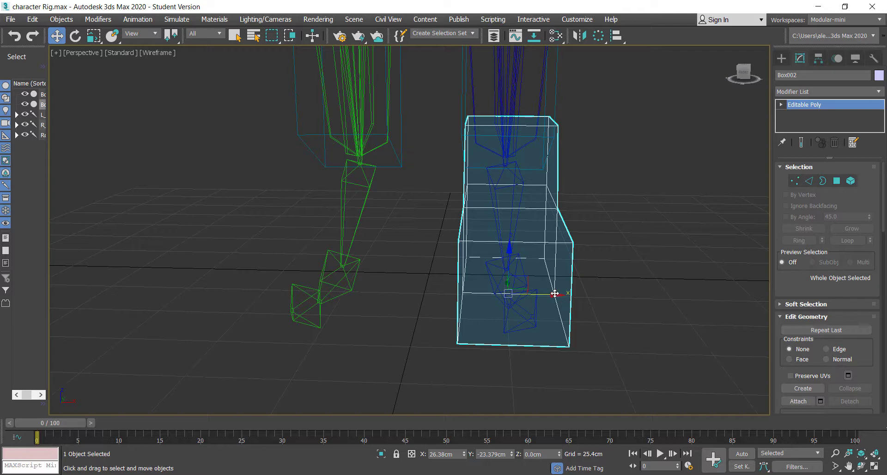
# In the front view, shift the foot block about 1.4 cm along negative X to centre it on the blue foot bones
pyautogui.press('f')
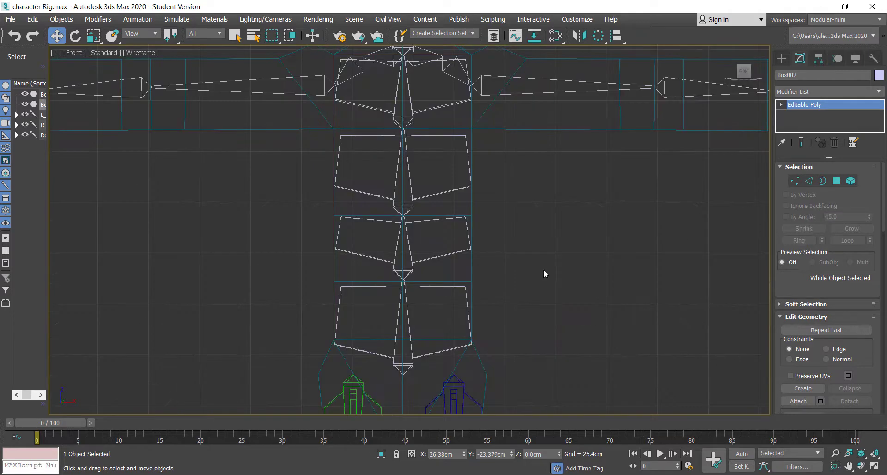
pyautogui.moveTo(590, 275); pyautogui.dragTo(590, 1, button='middle')
pyautogui.moveTo(534, 167); pyautogui.dragTo(545, 157, button='middle')
pyautogui.moveTo(471, 300); pyautogui.dragTo(494, 103, button='middle')
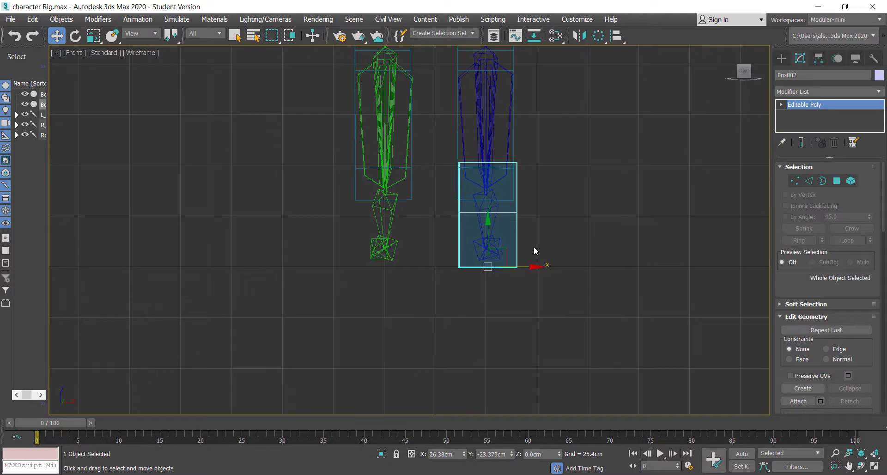
pyautogui.moveTo(534, 268); pyautogui.dragTo(531, 269)
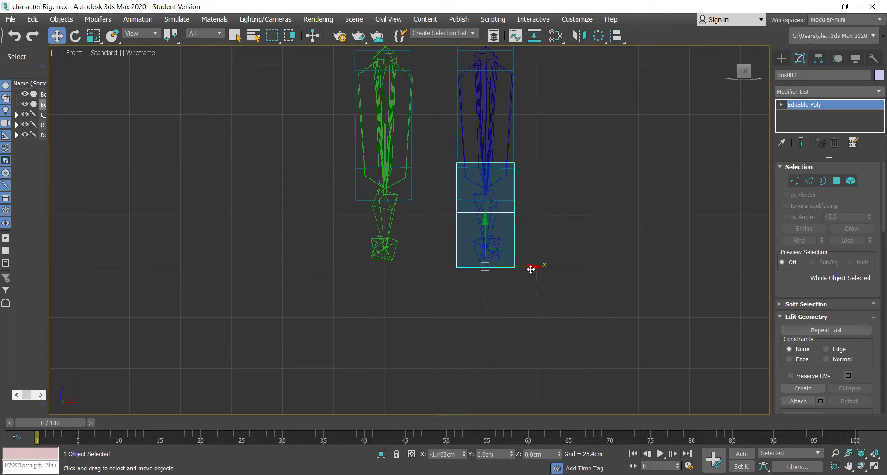
# Narrow the foot block slightly along X, place one copy of it over the green foot bones, and return to the perspective view
pyautogui.press('r')
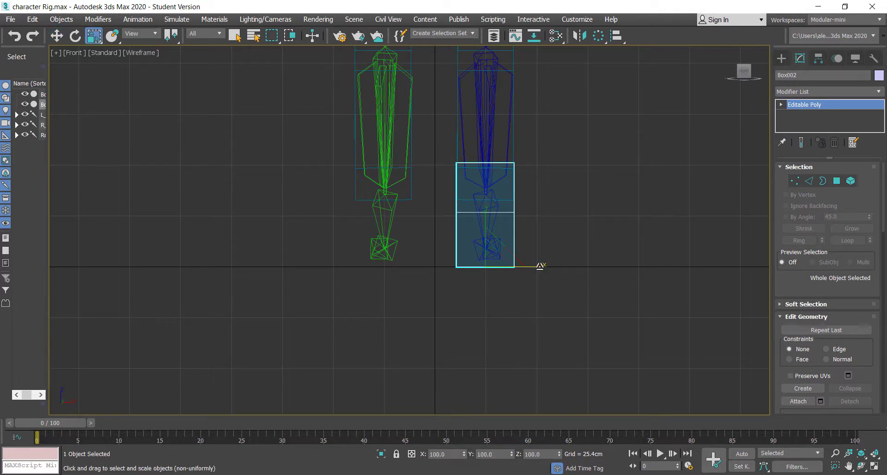
pyautogui.moveTo(540, 266); pyautogui.dragTo(431, 276)
pyautogui.press('w')
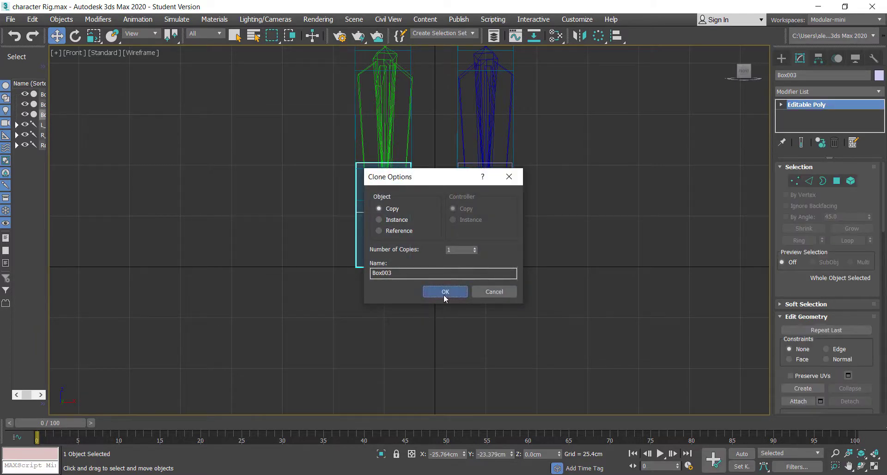
pyautogui.click(444, 295)
pyautogui.moveTo(444, 295)
pyautogui.keyDown('alt'); pyautogui.mouseDown(button='middle')
pyautogui.moveTo(549, 239)
pyautogui.moveTo(549, 303)
pyautogui.moveTo(553, 273)
pyautogui.moveTo(525, 306)
pyautogui.moveTo(523, 291)
pyautogui.moveTo(504, 300)
pyautogui.moveTo(513, 293)
pyautogui.moveTo(468, 254)
pyautogui.moveTo(471, 274)
pyautogui.mouseUp(button='middle'); pyautogui.keyUp('alt')
pyautogui.scroll(-5, 546, 239)
pyautogui.press('p')
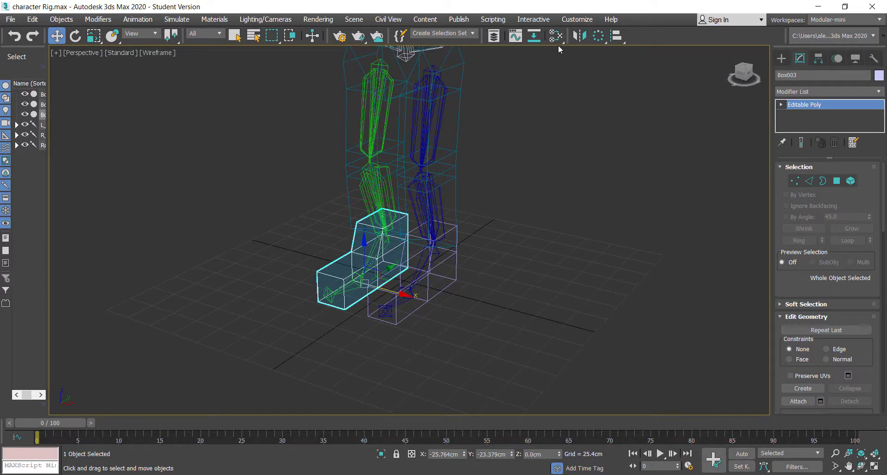
# Open the Layer Explorer beside the character and widen it to show the default layer's full object list
pyautogui.click(494, 36)
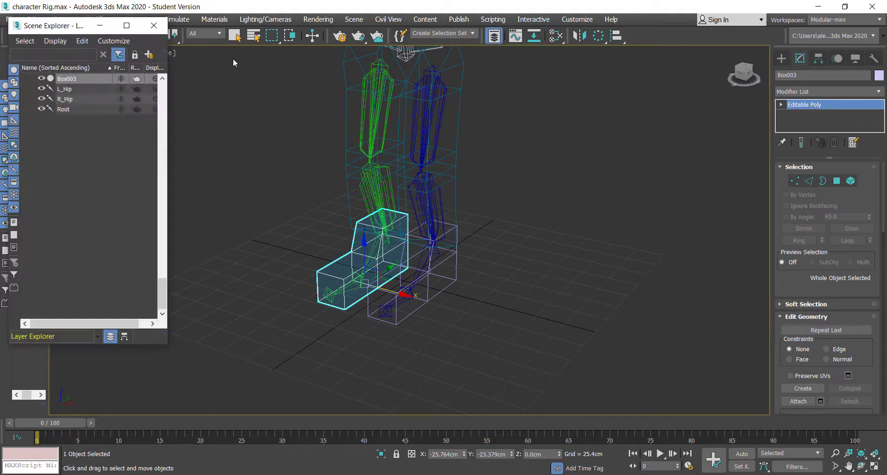
pyautogui.moveTo(56, 26); pyautogui.dragTo(589, 101)
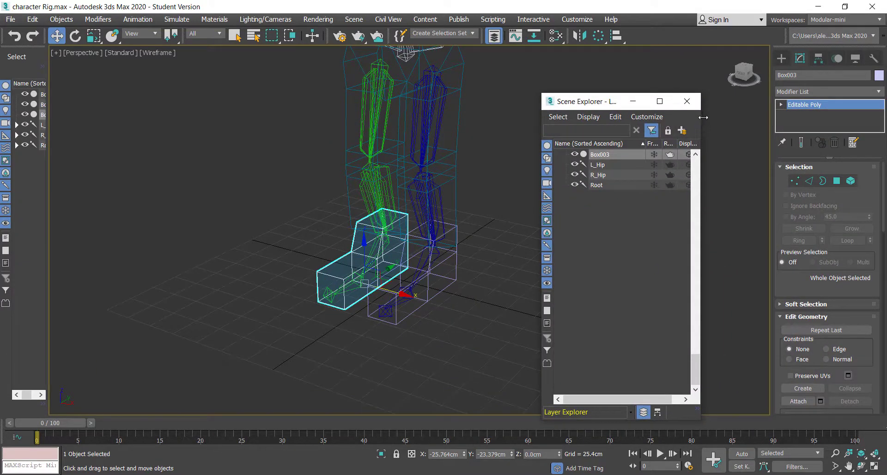
pyautogui.moveTo(700, 121); pyautogui.dragTo(833, 122)
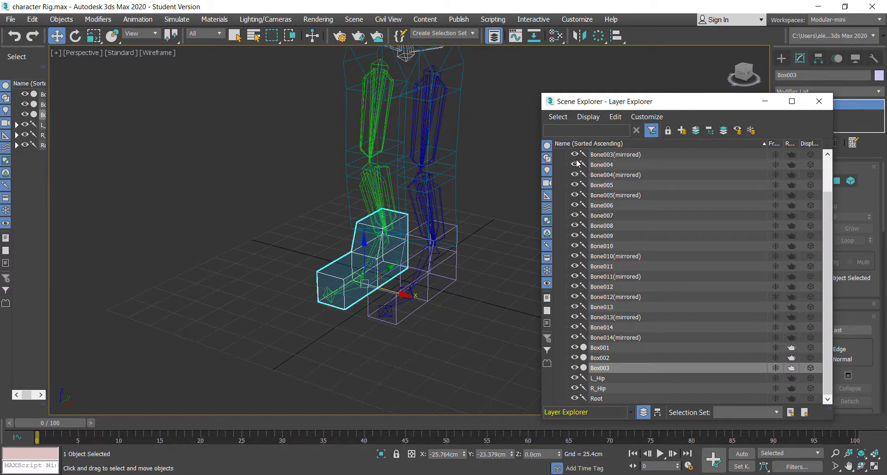
pyautogui.scroll(2, 592, 160)
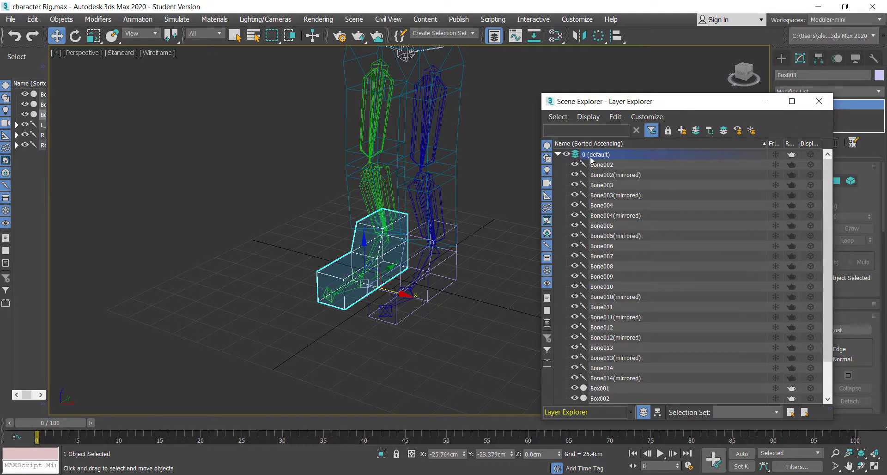
# Create a new layer named Geo containing the selected copied foot block
pyautogui.click(696, 131)
pyautogui.write('G')
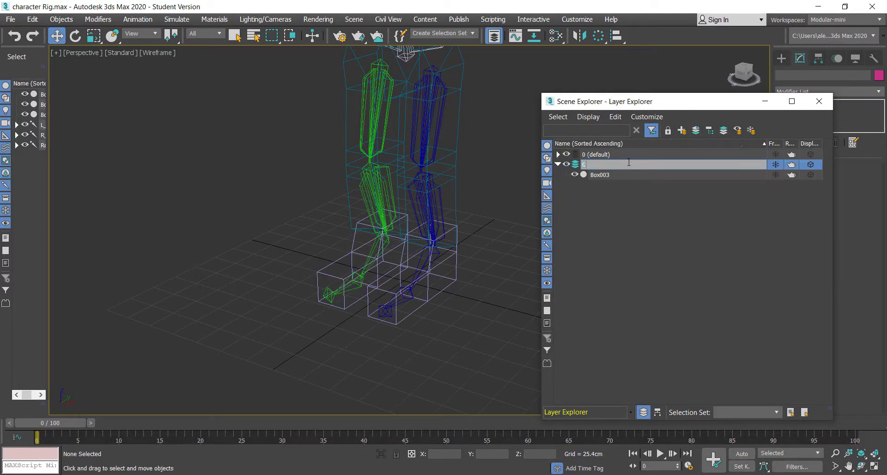
pyautogui.write('eo')
pyautogui.press('Return')
# Try to add the body mesh and both foot blocks to the Geo layer together
pyautogui.click(328, 274)
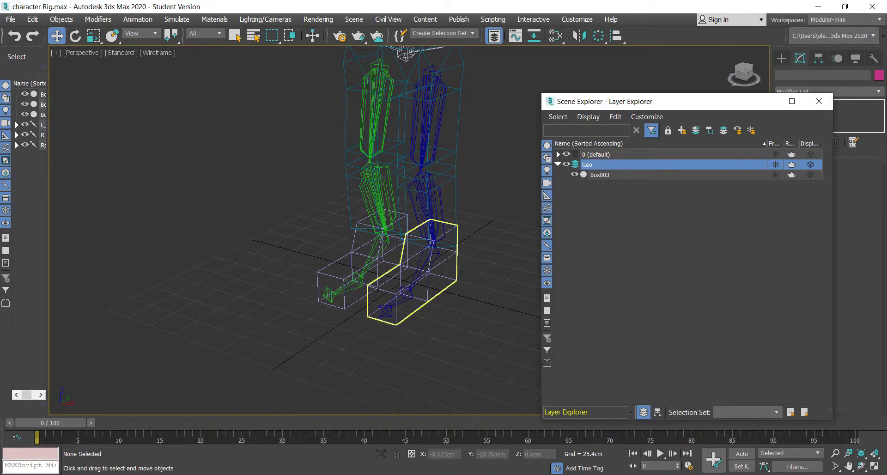
pyautogui.click(328, 273)
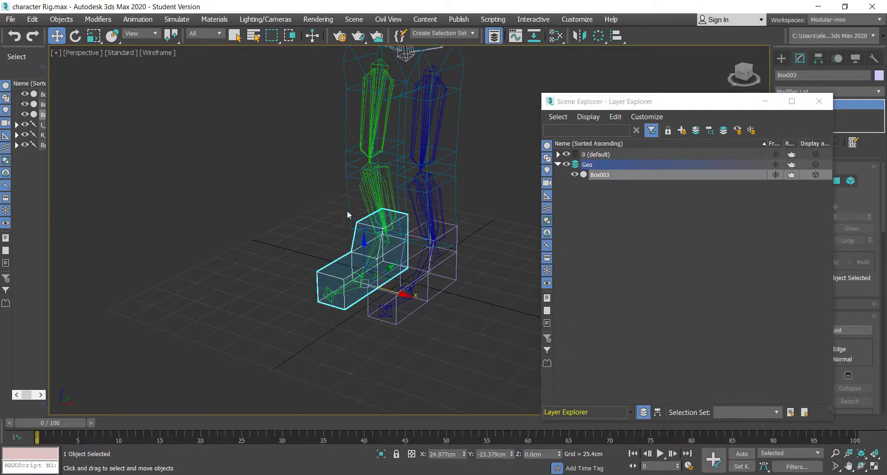
pyautogui.click(346, 211)
pyautogui.click(347, 222)
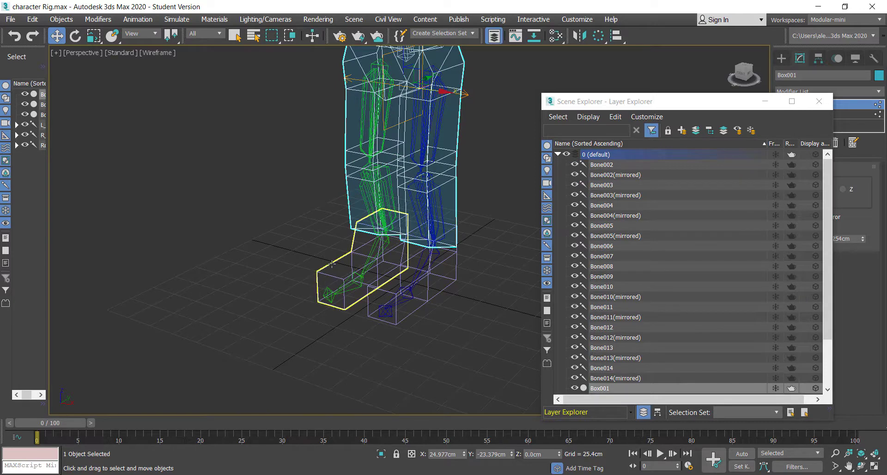
pyautogui.keyDown('ctrl'); pyautogui.click(356, 267); pyautogui.keyUp('ctrl')
pyautogui.keyDown('ctrl'); pyautogui.click(371, 287); pyautogui.keyUp('ctrl')
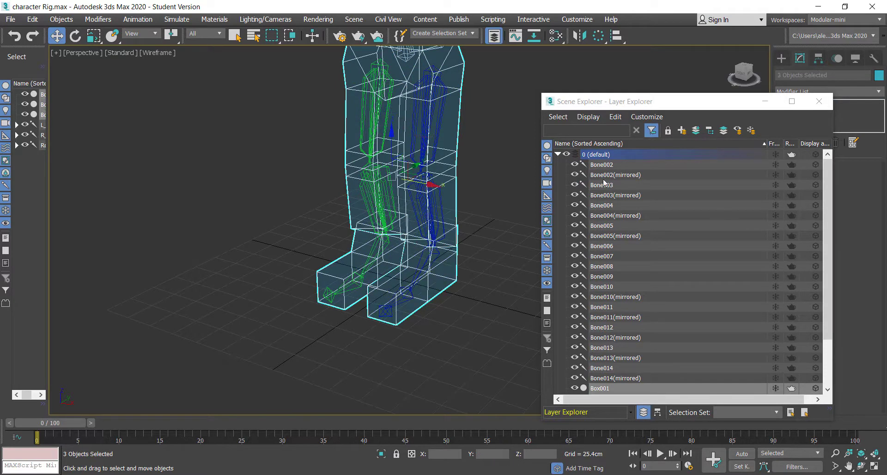
pyautogui.rightClick(610, 154)
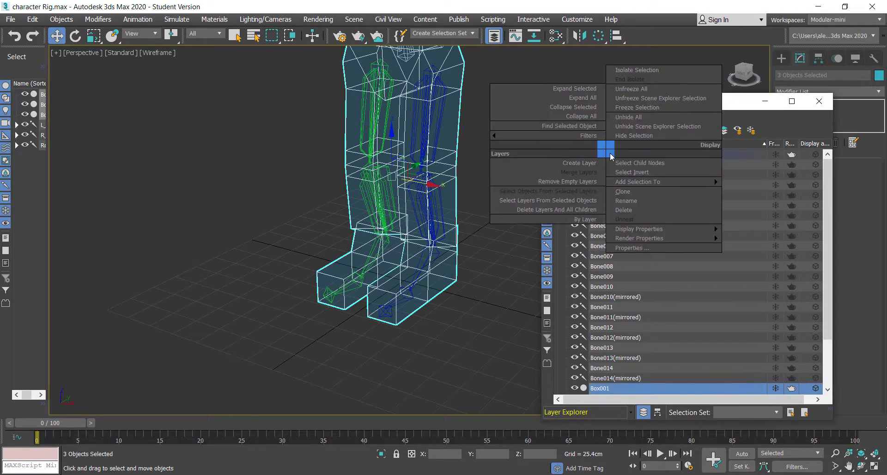
pyautogui.click(659, 325)
pyautogui.scroll(-2, 660, 326)
pyautogui.click(629, 378)
pyautogui.rightClick(627, 377)
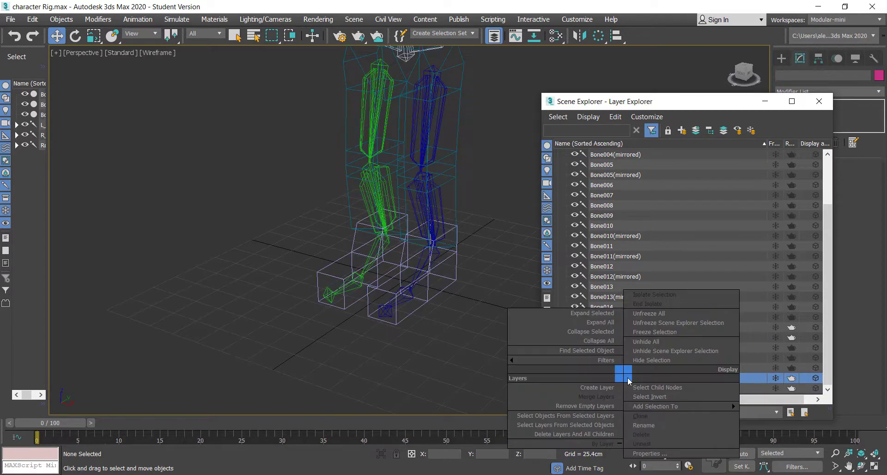
# Move the foot block over the blue foot bones from the default layer into the Geo layer
pyautogui.click(373, 286)
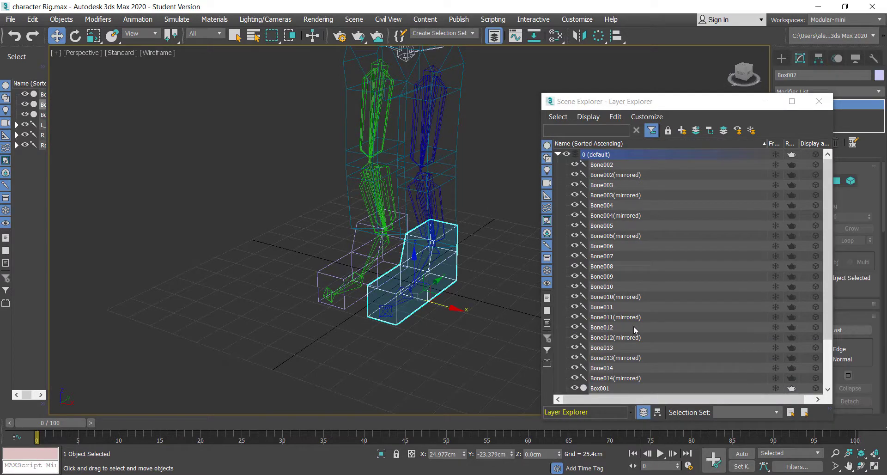
pyautogui.scroll(-2, 662, 184)
pyautogui.rightClick(611, 378)
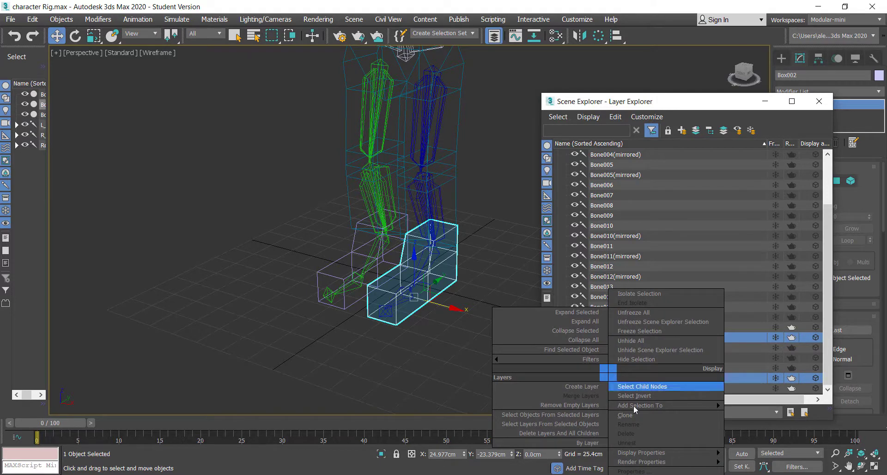
pyautogui.click(376, 289)
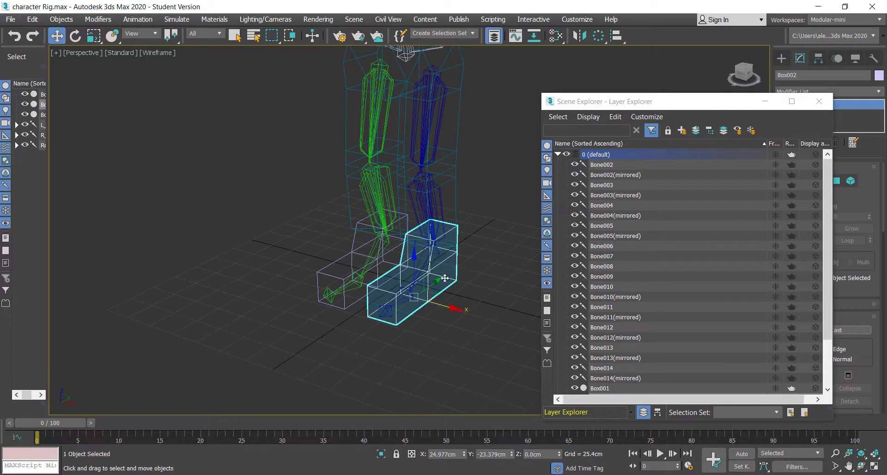
pyautogui.scroll(-2, 659, 301)
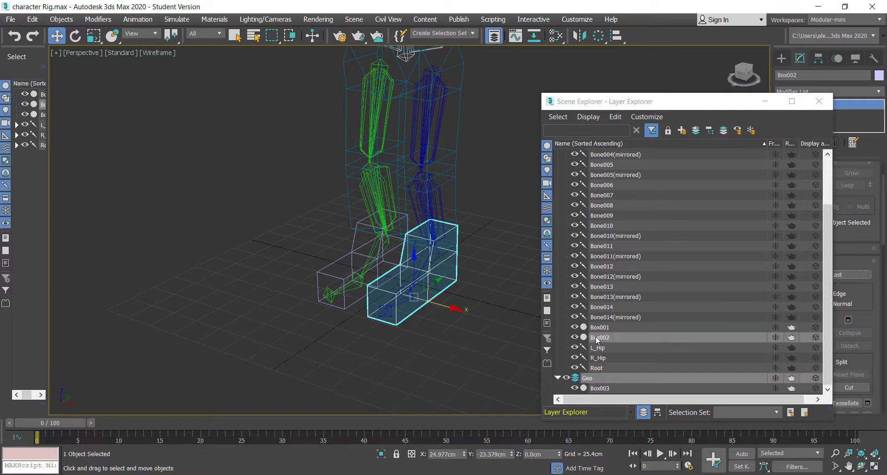
pyautogui.moveTo(598, 339); pyautogui.dragTo(590, 378)
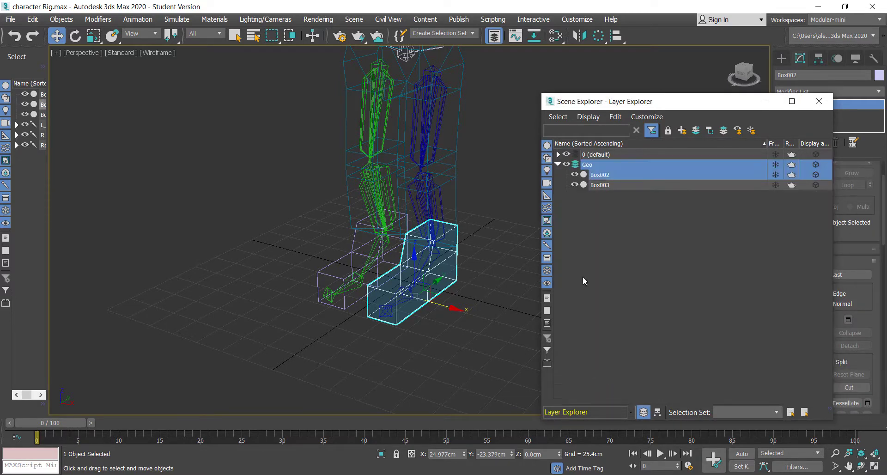
# Hide the Geo layer and move the body mesh from the default layer into it
pyautogui.click(566, 165)
pyautogui.click(456, 200)
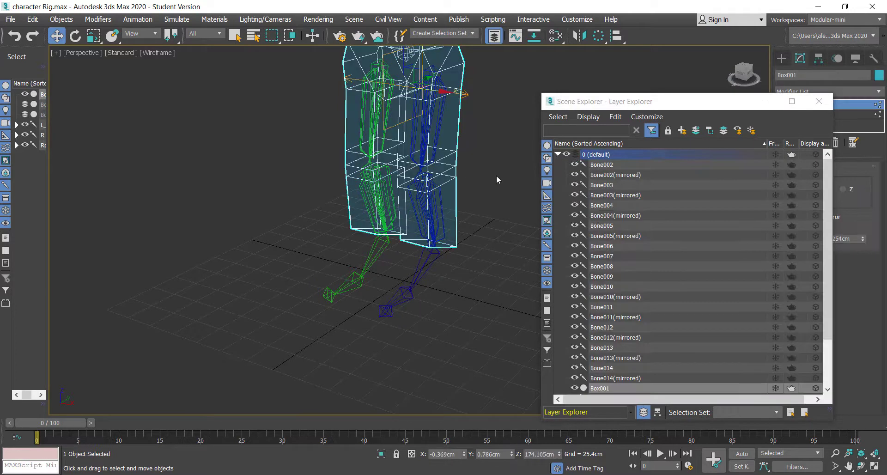
pyautogui.scroll(-2, 613, 220)
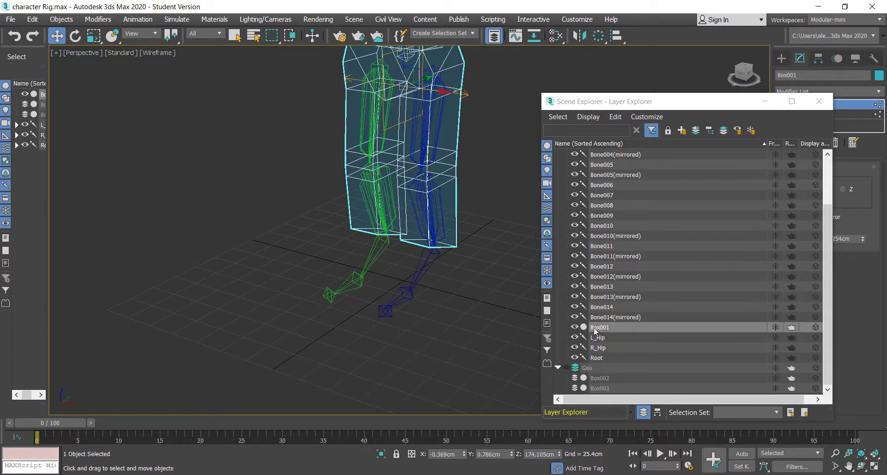
pyautogui.moveTo(596, 331); pyautogui.dragTo(584, 366)
pyautogui.scroll(-3, 462, 206)
pyautogui.moveTo(462, 206); pyautogui.dragTo(457, 247, button='middle')
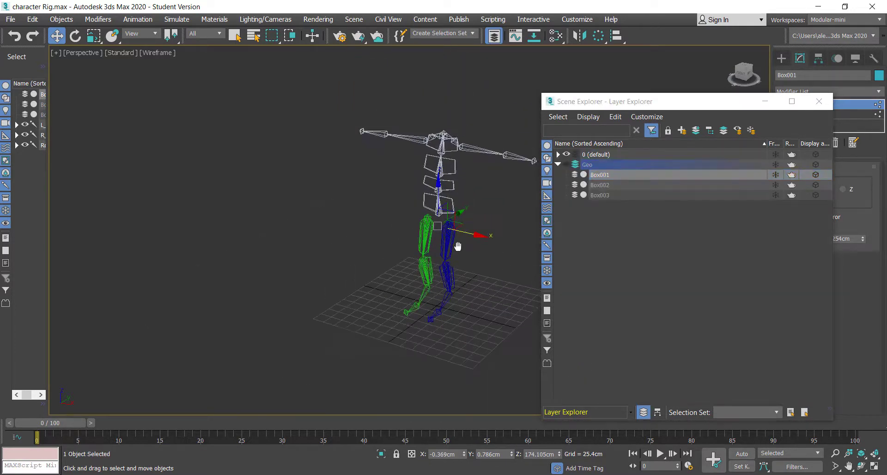
# Show the Geo layer and unhide the foot block over the blue foot bones
pyautogui.click(566, 164)
pyautogui.scroll(5, 477, 229)
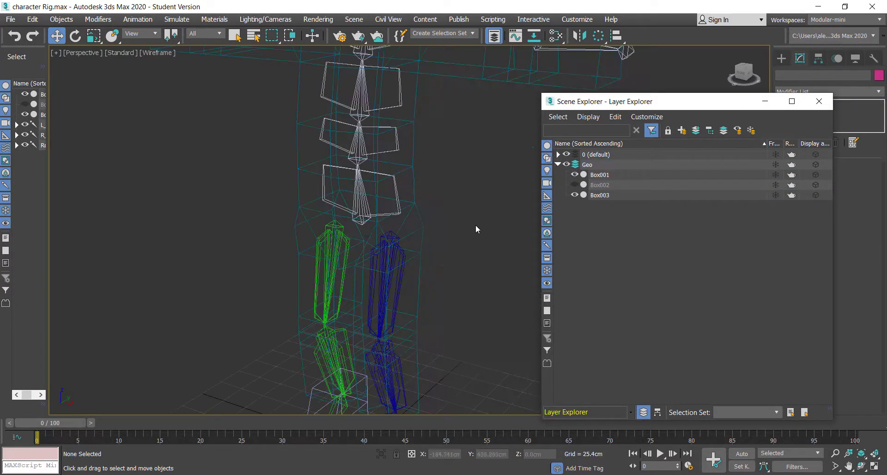
pyautogui.scroll(-3, 428, 297)
pyautogui.scroll(3, 436, 288)
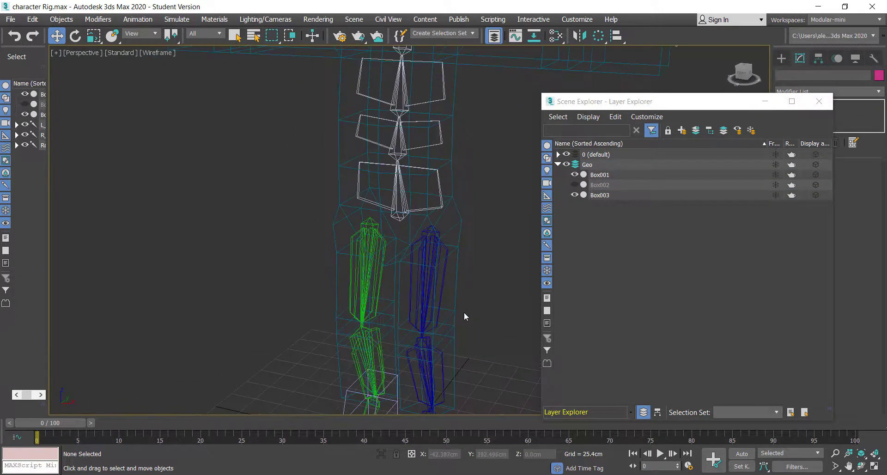
pyautogui.moveTo(466, 317); pyautogui.dragTo(478, 185, button='middle')
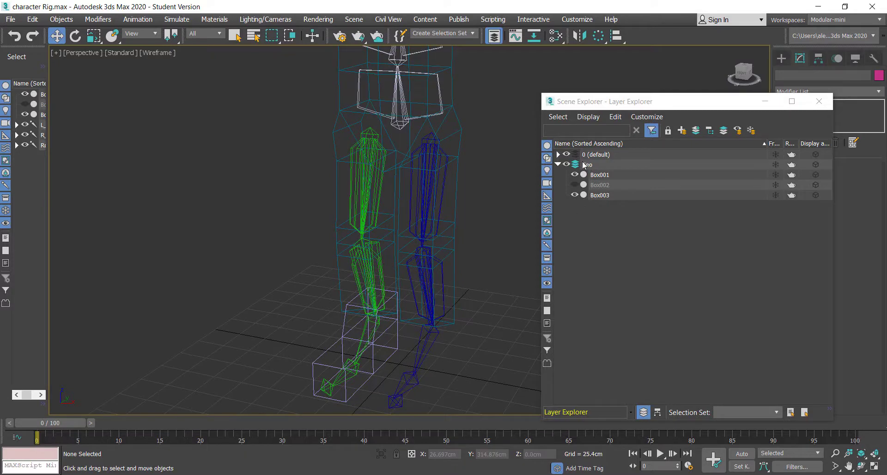
pyautogui.click(575, 185)
pyautogui.moveTo(435, 294)
pyautogui.keyDown('alt'); pyautogui.mouseDown(button='middle')
pyautogui.moveTo(483, 289)
pyautogui.moveTo(439, 279)
pyautogui.mouseUp(button='middle'); pyautogui.keyUp('alt')
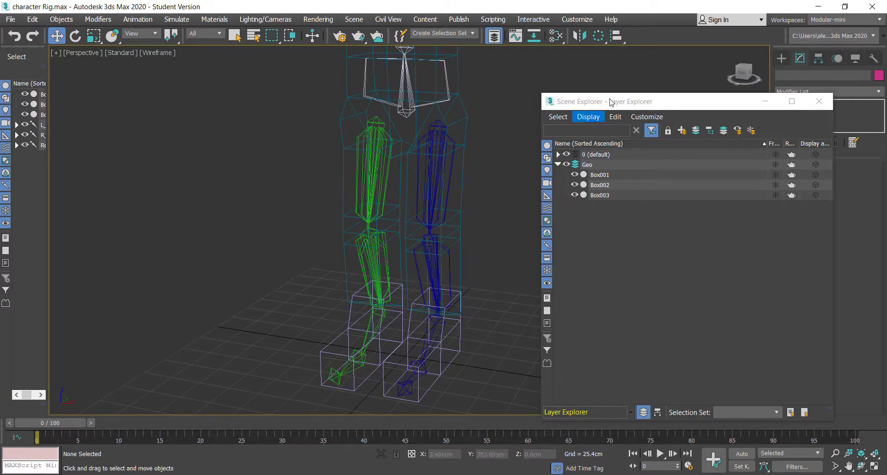
# Hide the Geo layer to leave only the skeleton in view
pyautogui.click(566, 164)
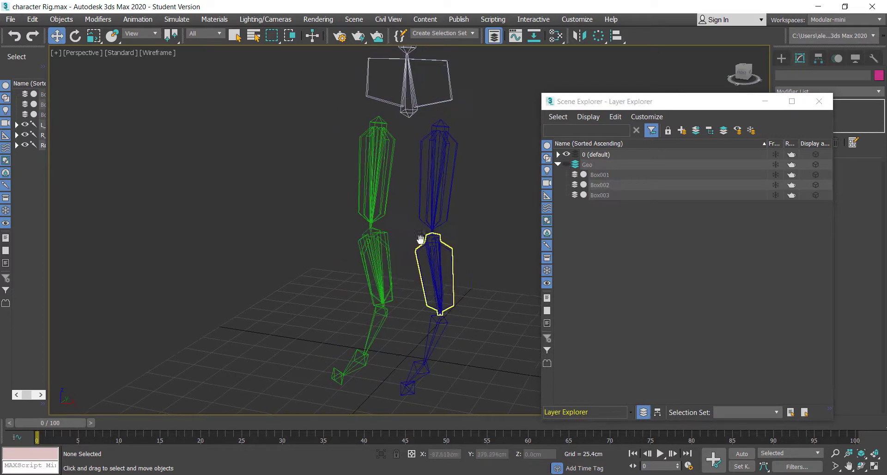
pyautogui.scroll(-5, 438, 194)
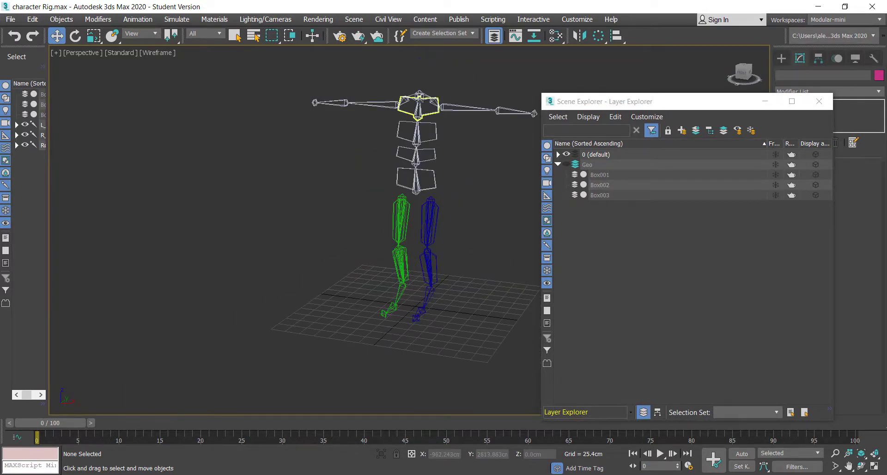
pyautogui.click(418, 99)
pyautogui.click(416, 191)
pyautogui.doubleClick(416, 191)
pyautogui.click(416, 191)
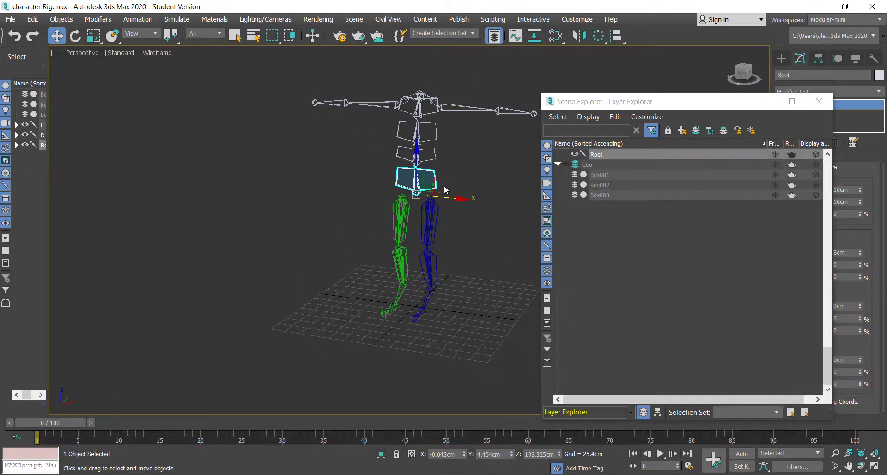
pyautogui.moveTo(417, 119); pyautogui.dragTo(417, 122)
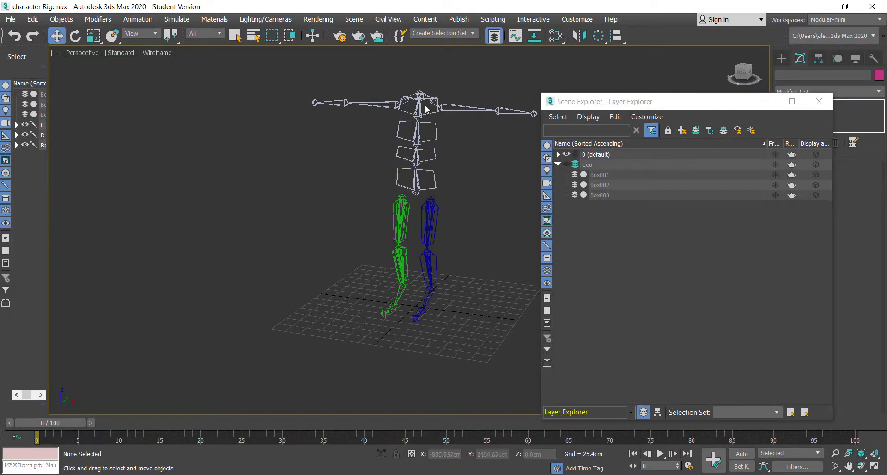
# Select the root bone and the three spine bones above it and set their object color to red
pyautogui.click(424, 165)
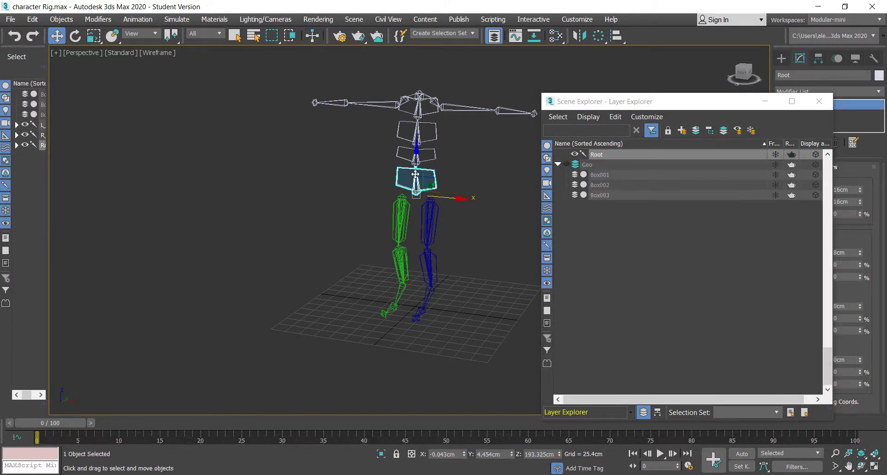
pyautogui.keyDown('ctrl'); pyautogui.click(406, 157); pyautogui.keyUp('ctrl')
pyautogui.keyDown('ctrl'); pyautogui.click(397, 134); pyautogui.keyUp('ctrl')
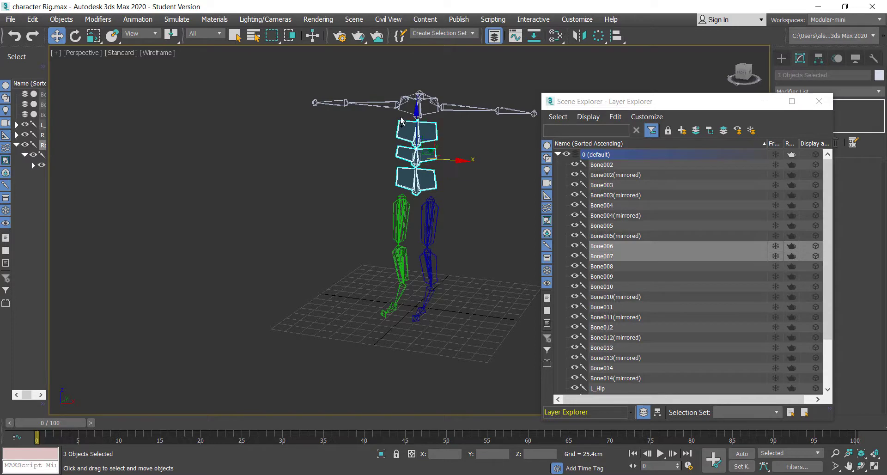
pyautogui.keyDown('ctrl'); pyautogui.click(407, 103); pyautogui.keyUp('ctrl')
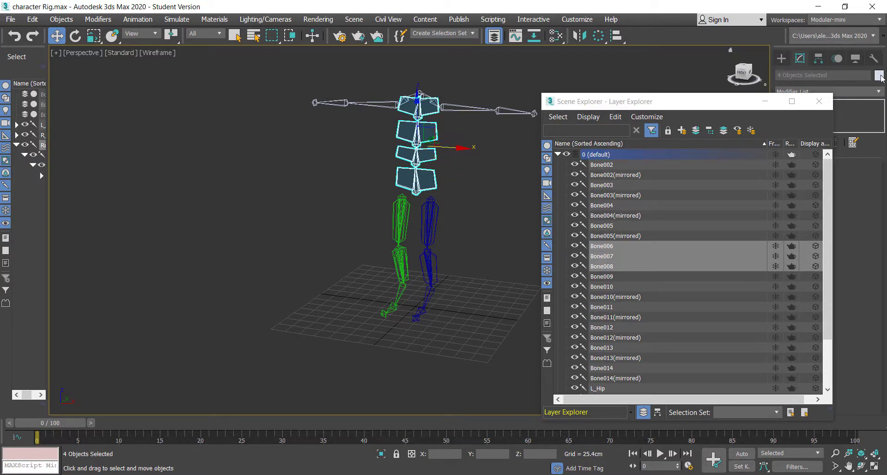
pyautogui.click(879, 75)
pyautogui.click(347, 238)
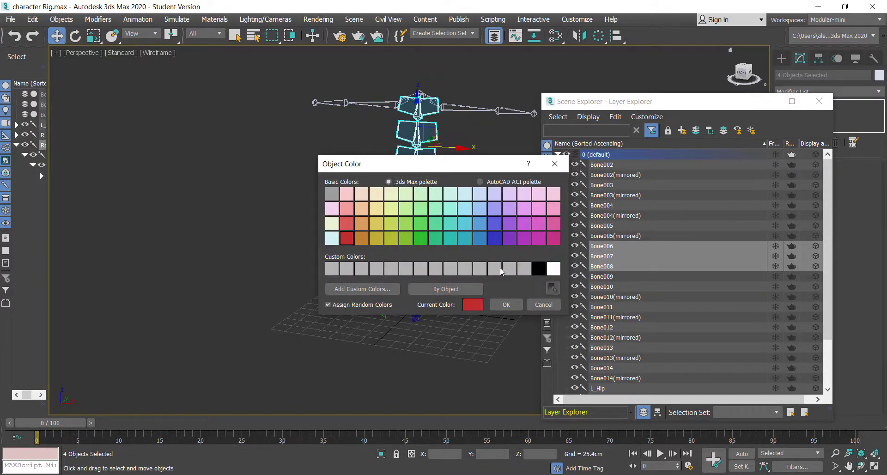
pyautogui.click(507, 305)
pyautogui.click(476, 258)
# Examine the recolored bones, focusing on the root bone up close and from a wider view
pyautogui.scroll(3, 476, 251)
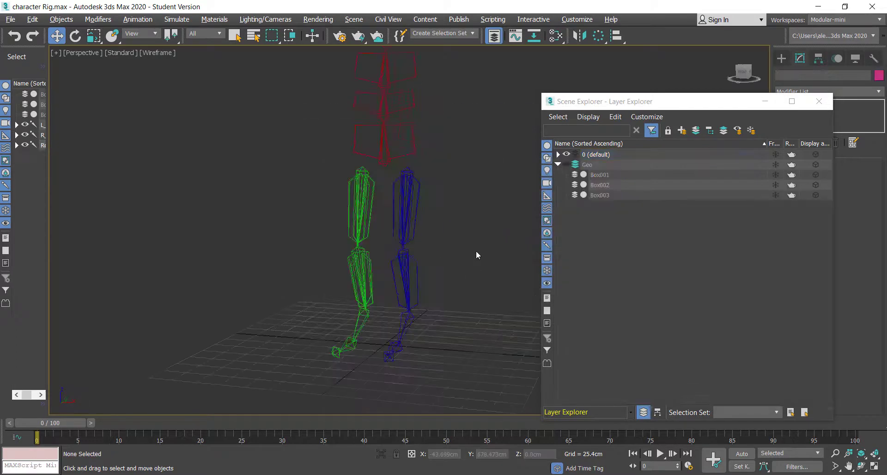
pyautogui.moveTo(476, 251); pyautogui.dragTo(450, 259, button='middle')
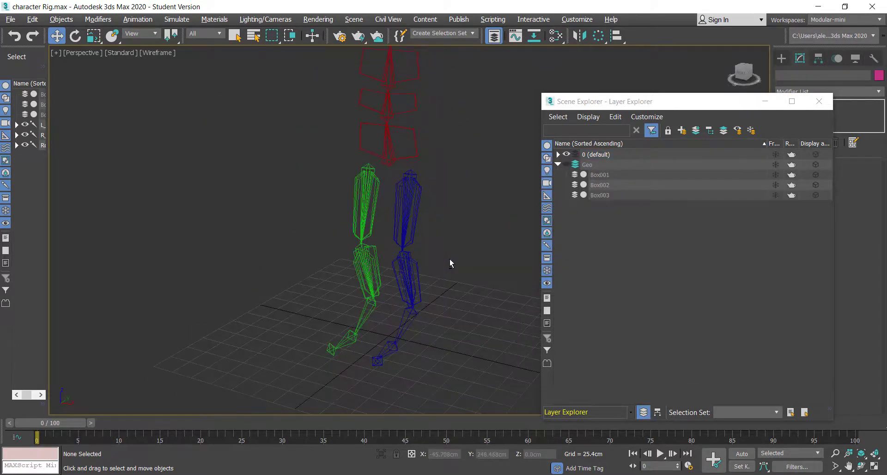
pyautogui.click(391, 158)
pyautogui.scroll(-2, 390, 161)
pyautogui.press('z')
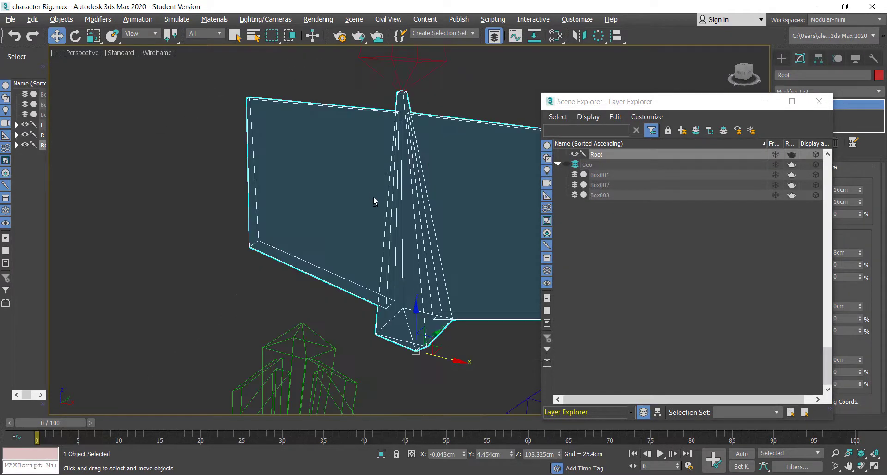
pyautogui.keyDown('alt'); pyautogui.moveTo(374, 199); pyautogui.dragTo(406, 217, button='middle'); pyautogui.keyUp('alt')
pyautogui.scroll(-6, 434, 243)
pyautogui.keyDown('alt'); pyautogui.moveTo(517, 296); pyautogui.dragTo(452, 267, button='middle'); pyautogui.keyUp('alt')
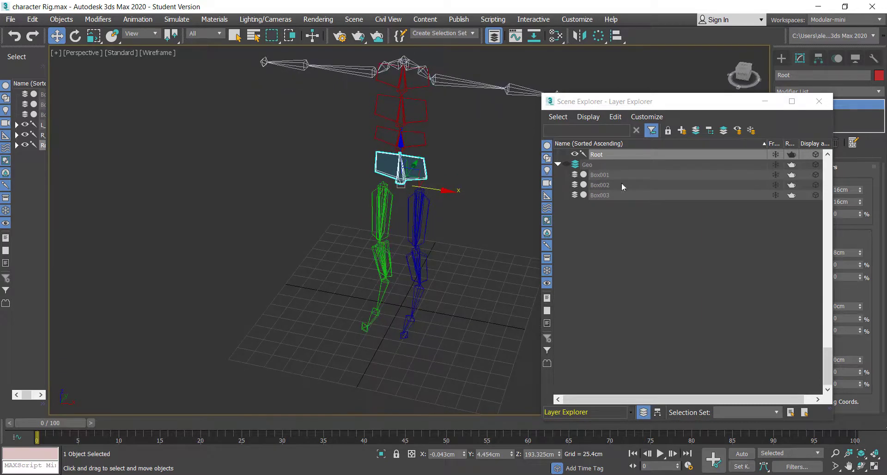
# Collapse the Geo layer and create a new layer named CTRL
pyautogui.click(558, 164)
pyautogui.click(682, 131)
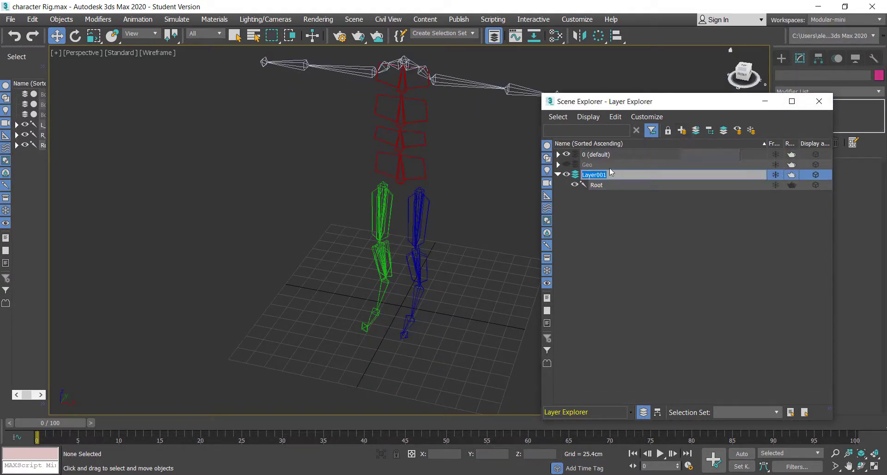
pyautogui.write('CTRL')
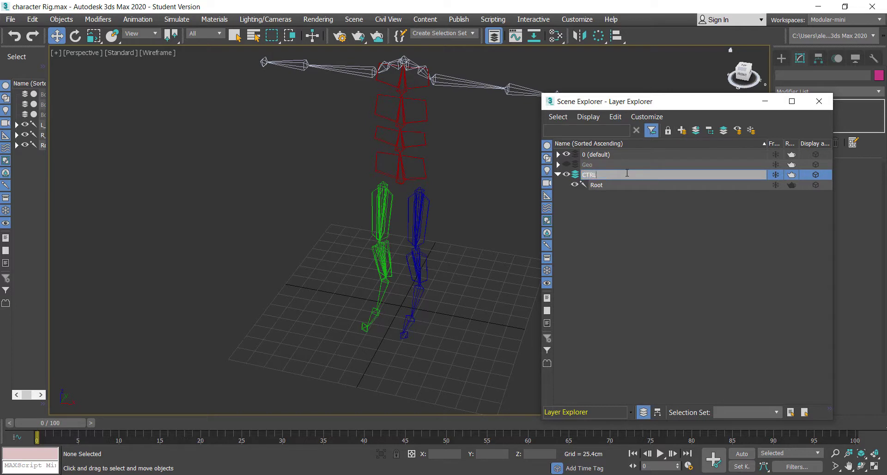
pyautogui.press('Return')
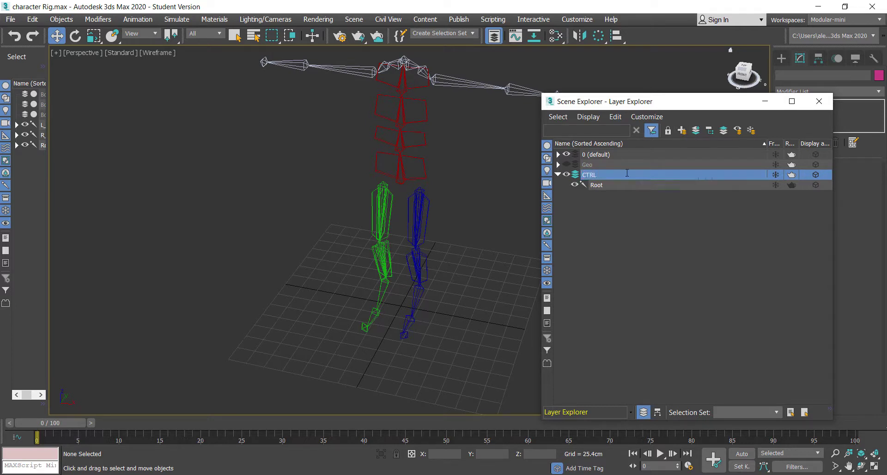
# Move the Root bone out of the CTRL layer back into the default layer, leaving the CTRL layer selected
pyautogui.click(594, 185)
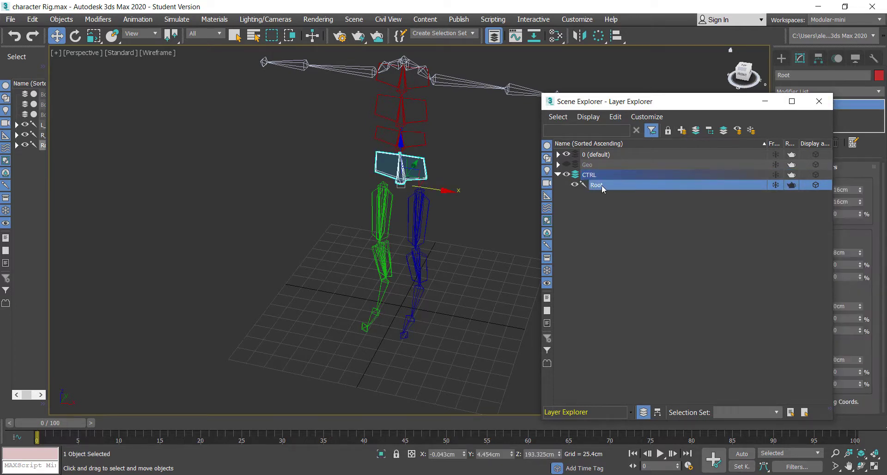
pyautogui.moveTo(602, 185); pyautogui.dragTo(601, 157)
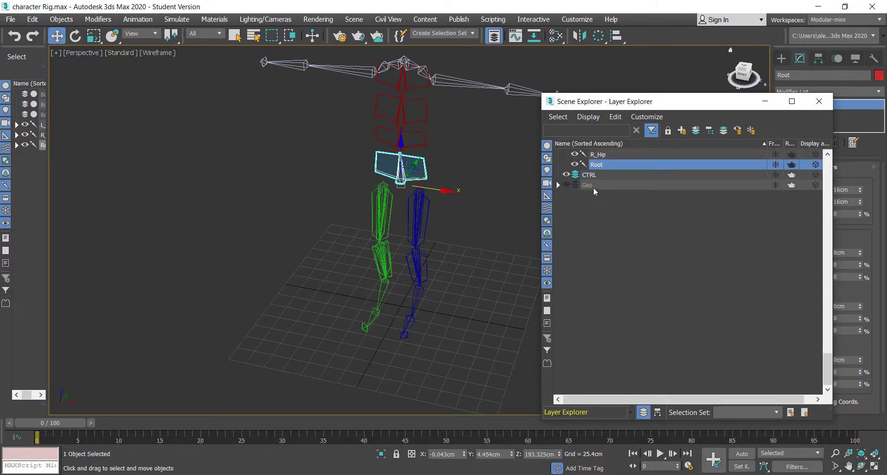
pyautogui.scroll(4, 587, 158)
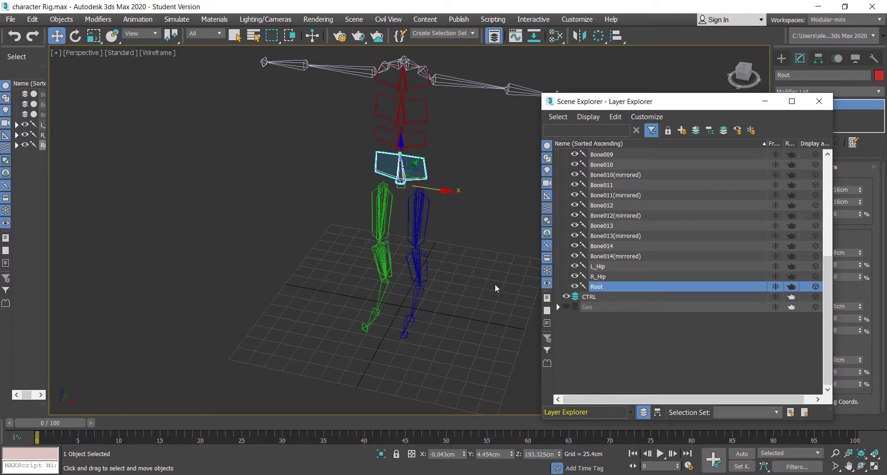
pyautogui.click(610, 294)
# Move the Layer Explorer window clear of the character's legs and narrow it
pyautogui.keyDown('alt'); pyautogui.moveTo(455, 300); pyautogui.dragTo(416, 283, button='middle'); pyautogui.keyUp('alt')
pyautogui.moveTo(638, 100); pyautogui.dragTo(163, 113)
pyautogui.moveTo(389, 146); pyautogui.dragTo(244, 146)
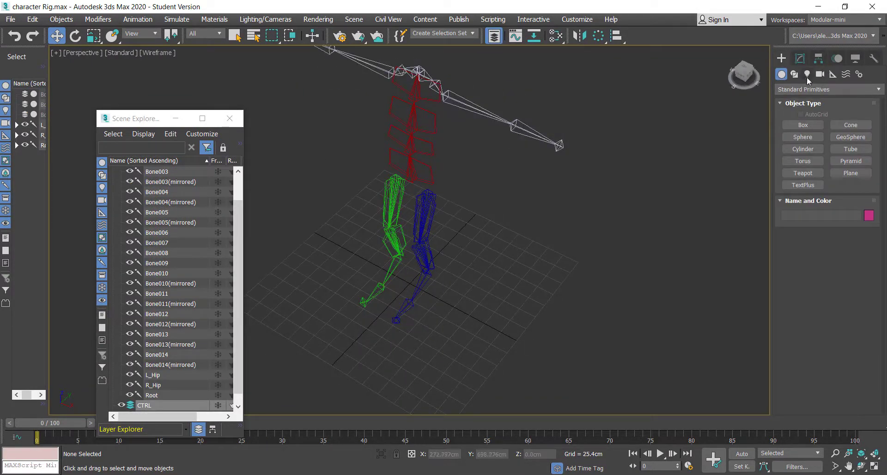
# Draw a circle spline with a radius of about 29.3 cm on the ground around the blue foot bones
pyautogui.click(794, 74)
pyautogui.scroll(3, 359, 273)
pyautogui.keyDown('alt'); pyautogui.moveTo(416, 281); pyautogui.dragTo(498, 236, button='middle'); pyautogui.keyUp('alt')
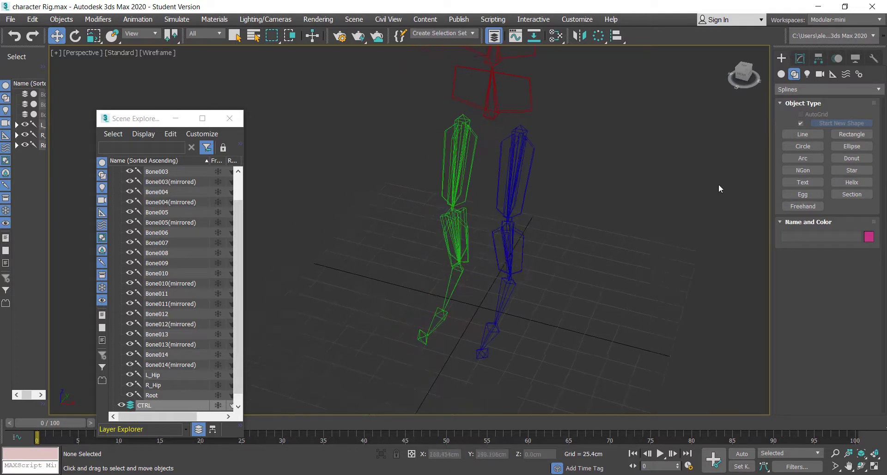
pyautogui.click(803, 146)
pyautogui.moveTo(487, 338); pyautogui.dragTo(494, 358)
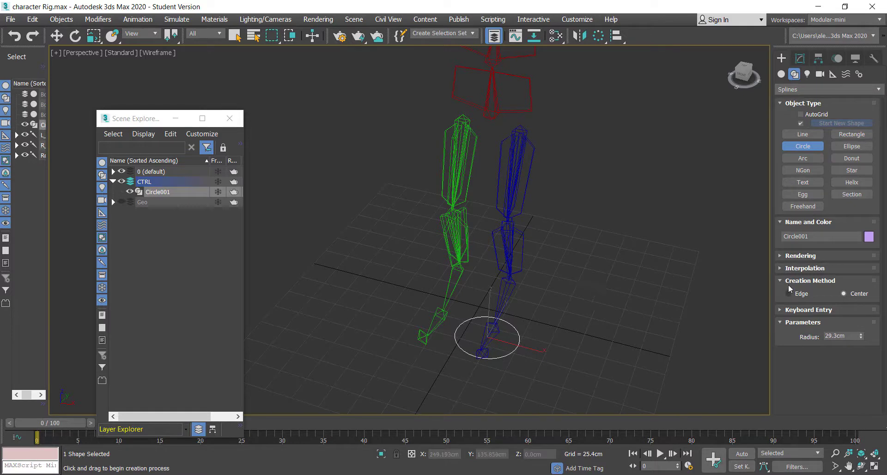
# Enable the foot circle's spline rendering in the viewport
pyautogui.click(795, 257)
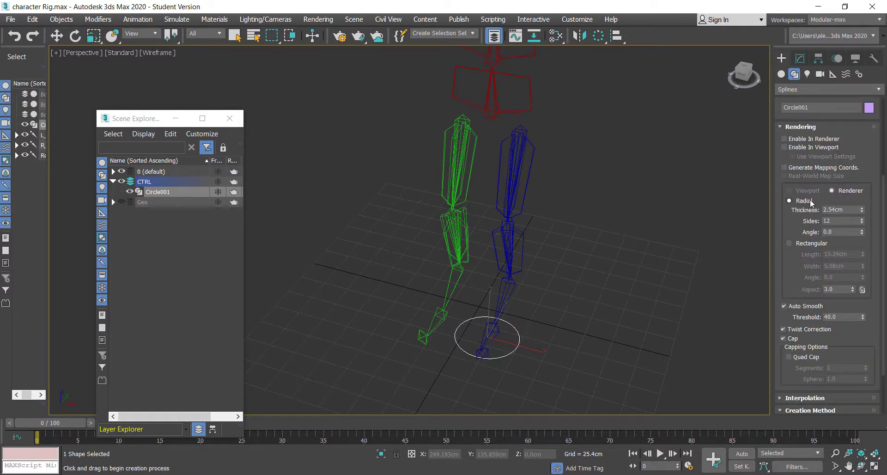
pyautogui.scroll(2, 805, 190)
pyautogui.click(784, 175)
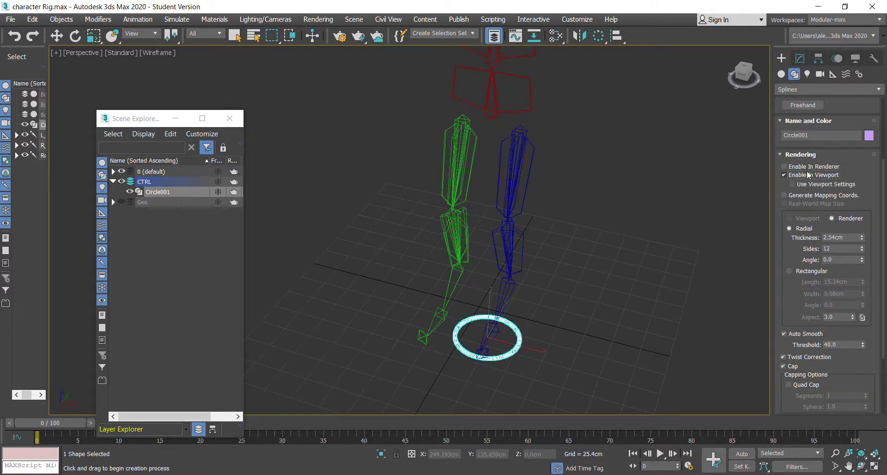
# Switch the viewport to Default Shading and set the foot circle's rendering thickness to about 3 cm
pyautogui.press('f')
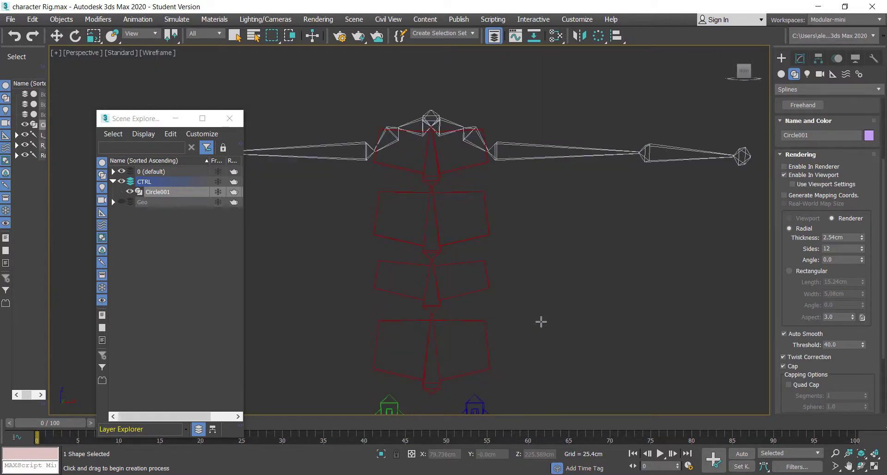
pyautogui.keyDown('alt'); pyautogui.moveTo(541, 322); pyautogui.dragTo(512, 295, button='middle'); pyautogui.keyUp('alt')
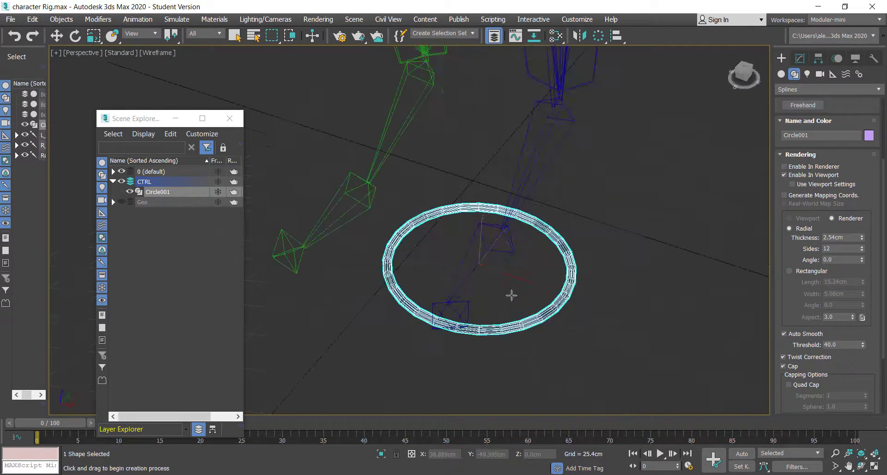
pyautogui.click(161, 53)
pyautogui.click(170, 63)
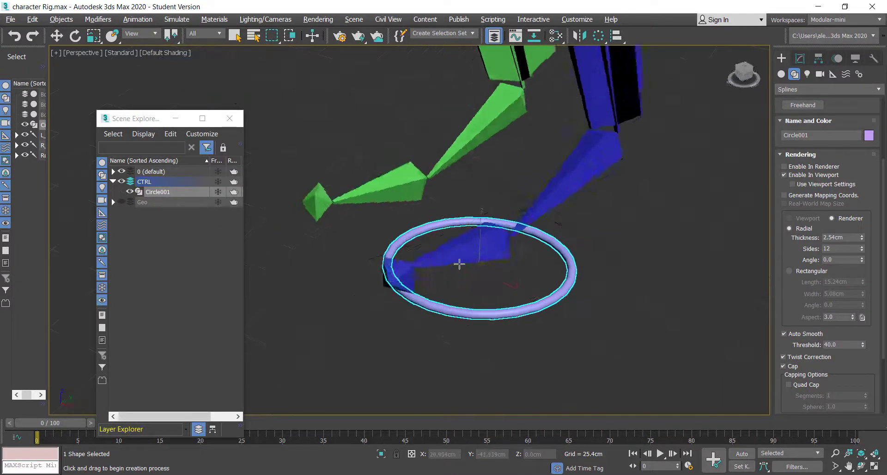
pyautogui.moveTo(863, 239); pyautogui.dragTo(863, 224)
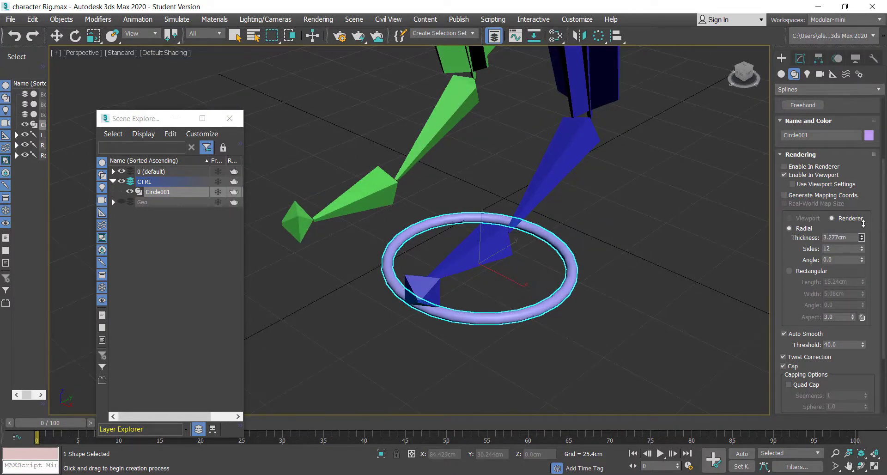
# Convert the foot circle to an editable spline and collapse its Rendering settings
pyautogui.press('w')
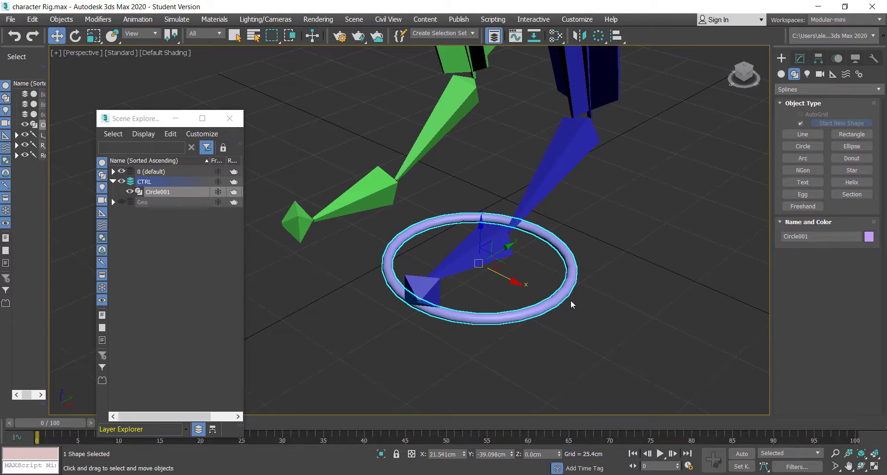
pyautogui.rightClick(572, 305)
pyautogui.moveTo(608, 423)
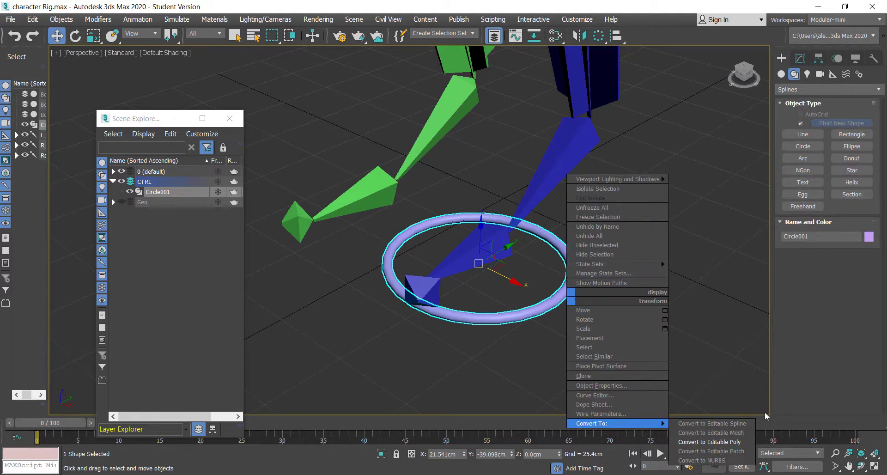
pyautogui.click(734, 423)
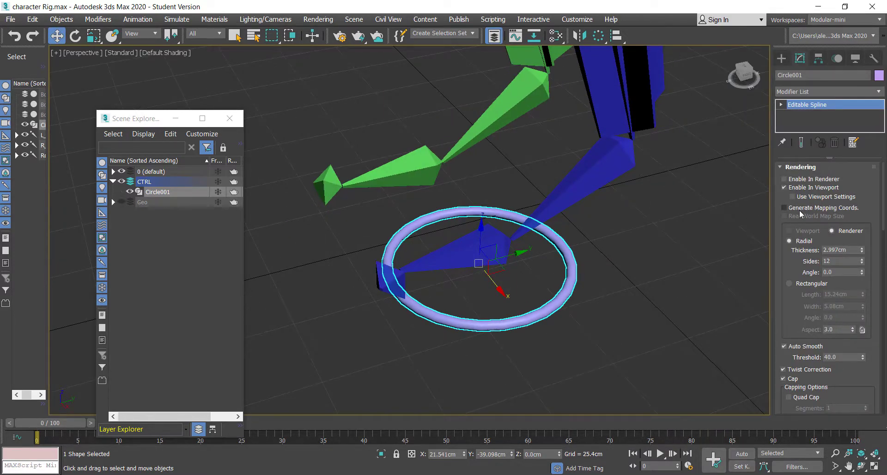
pyautogui.scroll(-2, 801, 214)
pyautogui.scroll(2, 801, 208)
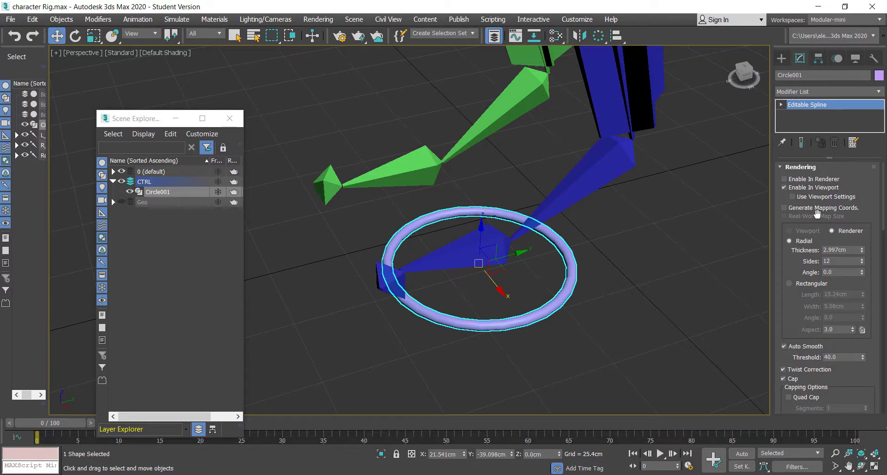
pyautogui.click(802, 167)
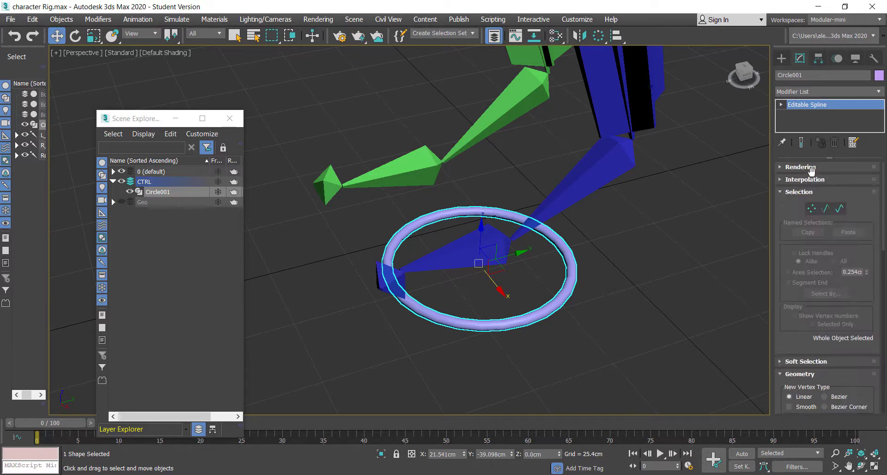
# Select the circle's single vertex nearest the blue ankle, leaving it selected on return to whole-object level
pyautogui.click(812, 208)
pyautogui.keyDown('alt'); pyautogui.moveTo(520, 270); pyautogui.dragTo(404, 197, button='middle'); pyautogui.keyUp('alt')
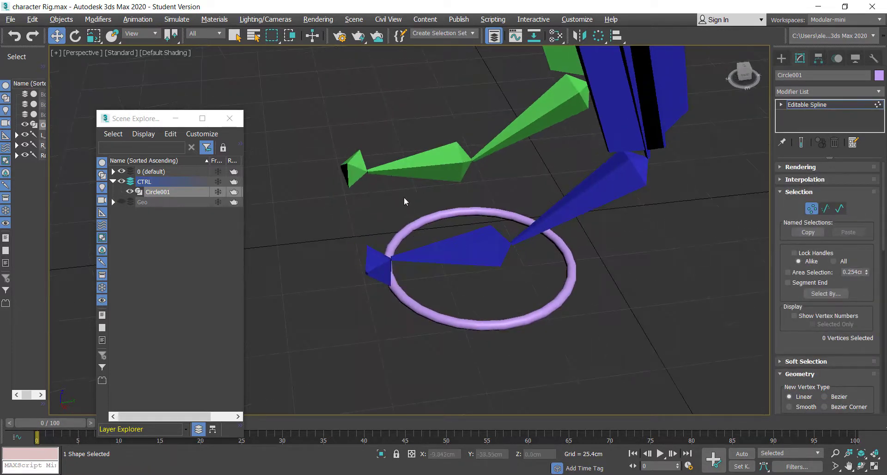
pyautogui.moveTo(645, 414); pyautogui.dragTo(638, 406)
pyautogui.keyDown('alt'); pyautogui.moveTo(638, 406); pyautogui.dragTo(552, 345, button='middle'); pyautogui.keyUp('alt')
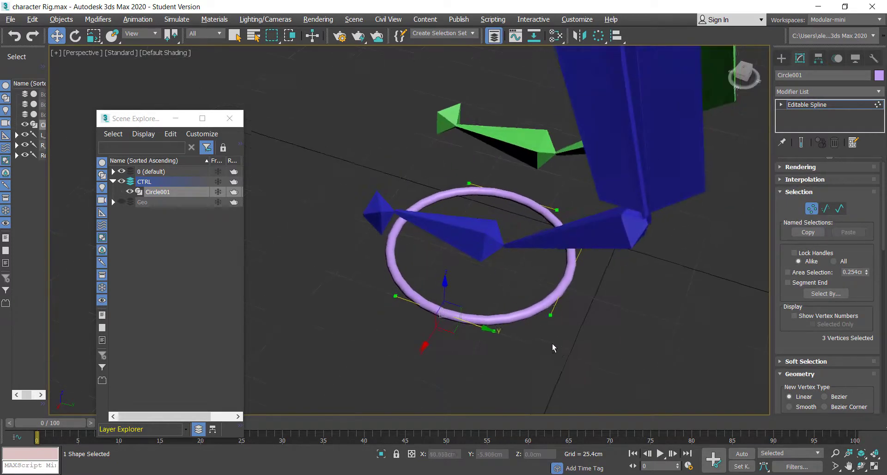
pyautogui.moveTo(534, 241); pyautogui.dragTo(602, 305)
pyautogui.keyDown('alt'); pyautogui.moveTo(602, 305); pyautogui.dragTo(626, 293, button='middle'); pyautogui.keyUp('alt')
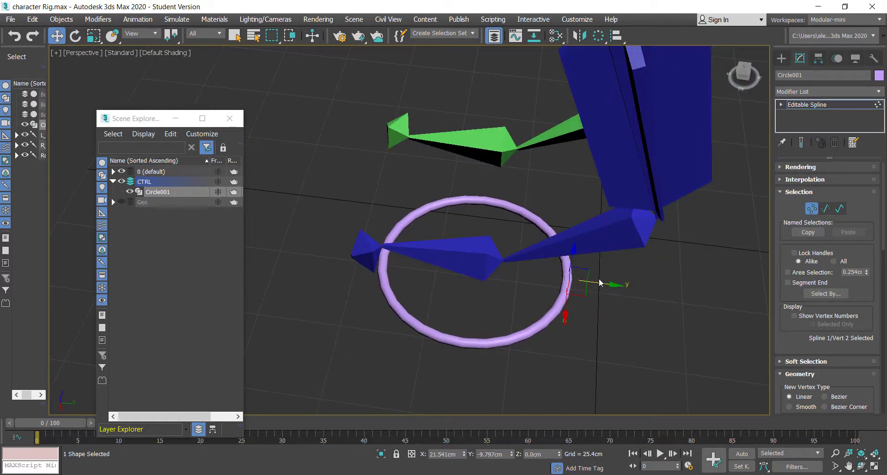
pyautogui.click(812, 208)
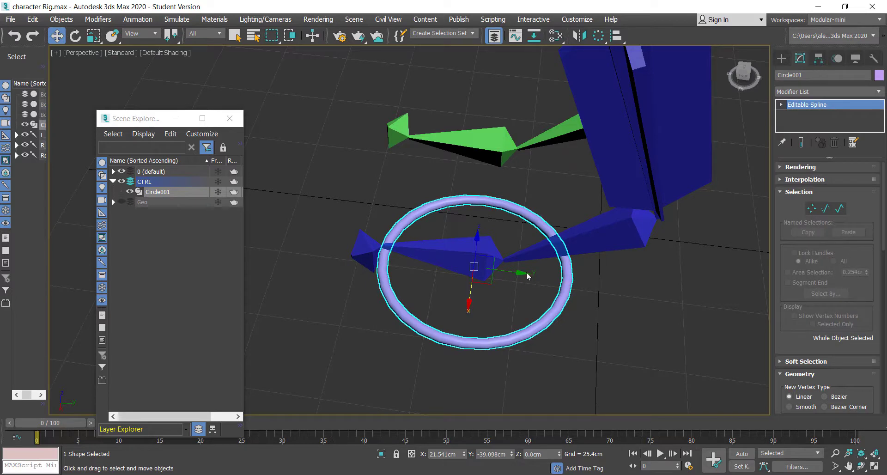
# Create two copies of the circle behind the foot, spaced about 77 cm apart along the Y axis
pyautogui.moveTo(528, 276)
pyautogui.keyDown('shift'); pyautogui.mouseDown()
pyautogui.moveTo(697, 307)
pyautogui.moveTo(769, 308)
pyautogui.mouseUp(); pyautogui.keyUp('shift')
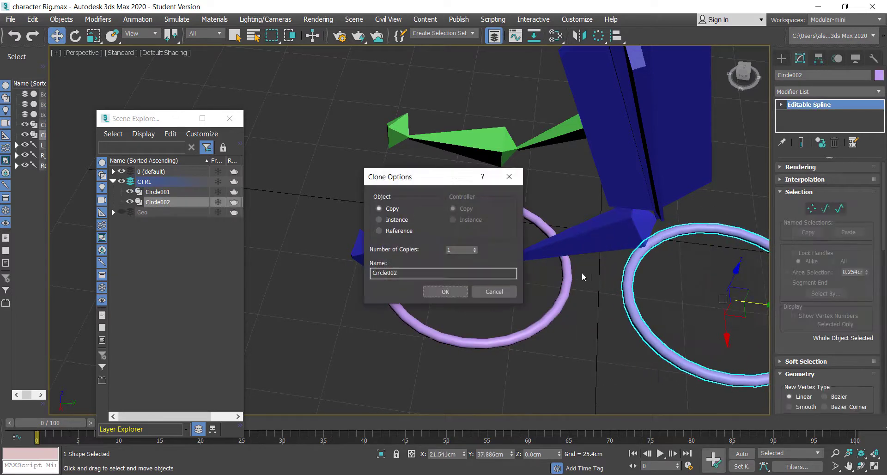
pyautogui.click(450, 293)
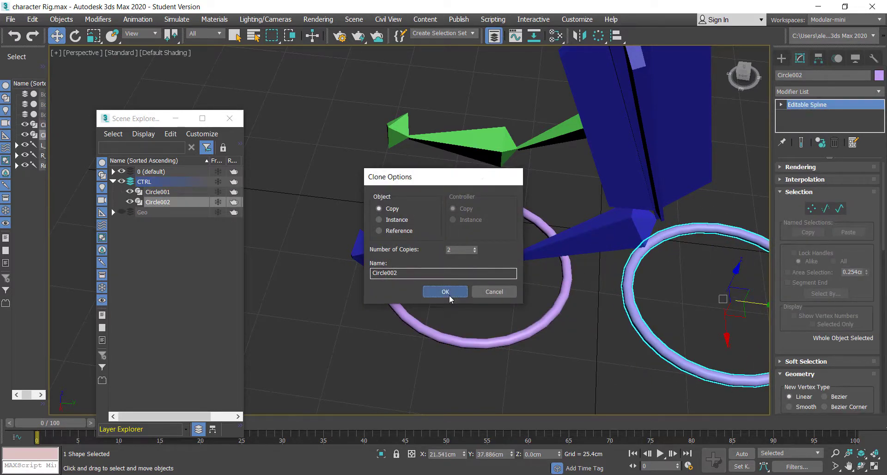
pyautogui.scroll(-4, 450, 295)
pyautogui.keyDown('alt'); pyautogui.moveTo(453, 308); pyautogui.dragTo(478, 310, button='middle'); pyautogui.keyUp('alt')
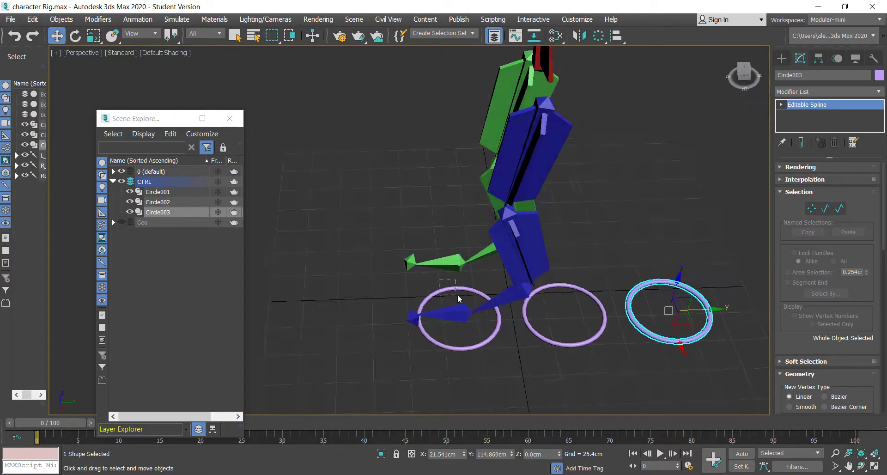
# Move the first circle's ankle-side vertex about 17 cm toward the toes along Y to form a D shape
pyautogui.scroll(3, 458, 299)
pyautogui.click(461, 283)
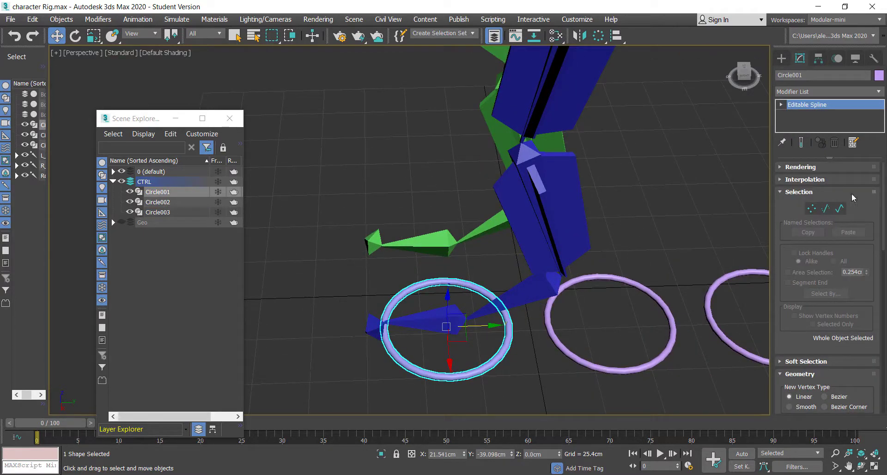
pyautogui.press('1')
pyautogui.moveTo(547, 324); pyautogui.dragTo(512, 327)
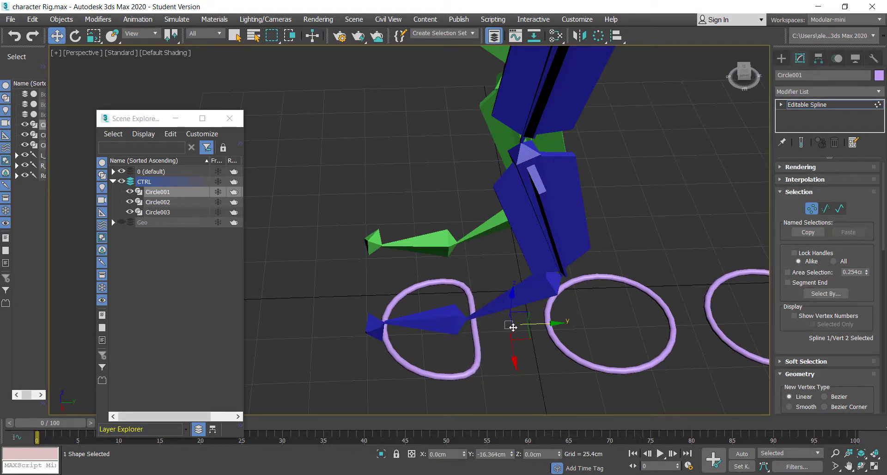
pyautogui.moveTo(512, 327)
pyautogui.keyDown('alt'); pyautogui.mouseDown(button='middle')
pyautogui.moveTo(520, 319)
pyautogui.moveTo(515, 336)
pyautogui.mouseUp(button='middle'); pyautogui.keyUp('alt')
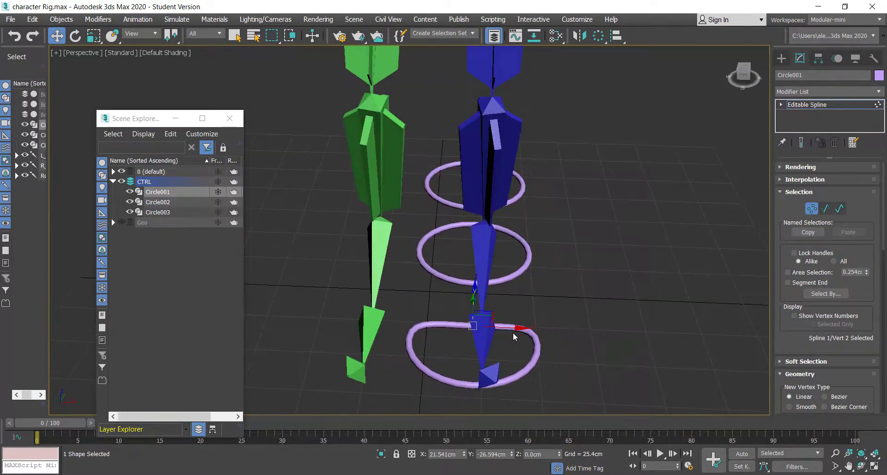
pyautogui.press('1')
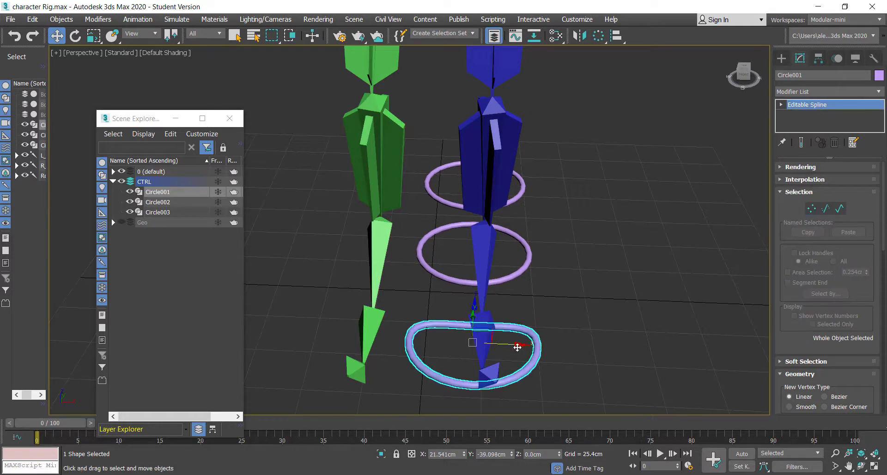
# Scale the D-shaped control down uniformly and shift it slightly along X to center it on the blue toe bone
pyautogui.press('r')
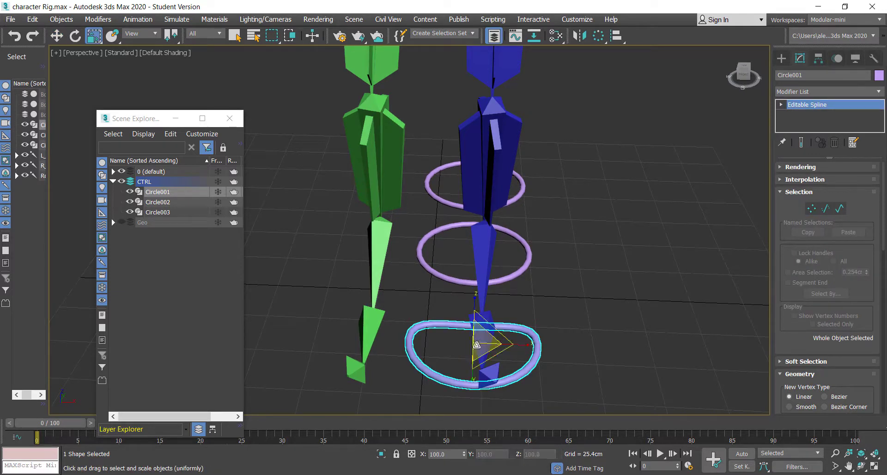
pyautogui.moveTo(475, 344); pyautogui.dragTo(444, 362)
pyautogui.keyDown('alt'); pyautogui.moveTo(533, 344); pyautogui.dragTo(500, 387, button='middle'); pyautogui.keyUp('alt')
pyautogui.press('w')
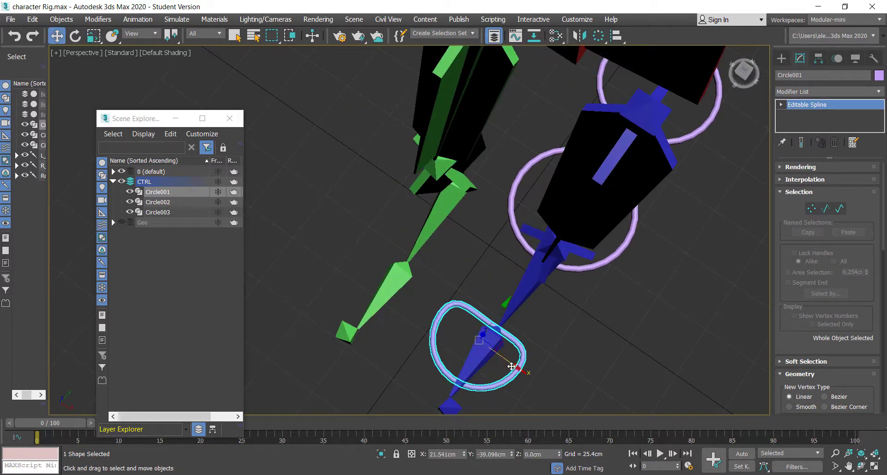
pyautogui.moveTo(511, 363); pyautogui.dragTo(531, 372)
pyautogui.keyDown('alt'); pyautogui.moveTo(532, 372); pyautogui.dragTo(594, 329, button='middle'); pyautogui.keyUp('alt')
# Move the middle circle along Y onto the blue foot, to about Y -25 cm
pyautogui.click(593, 328)
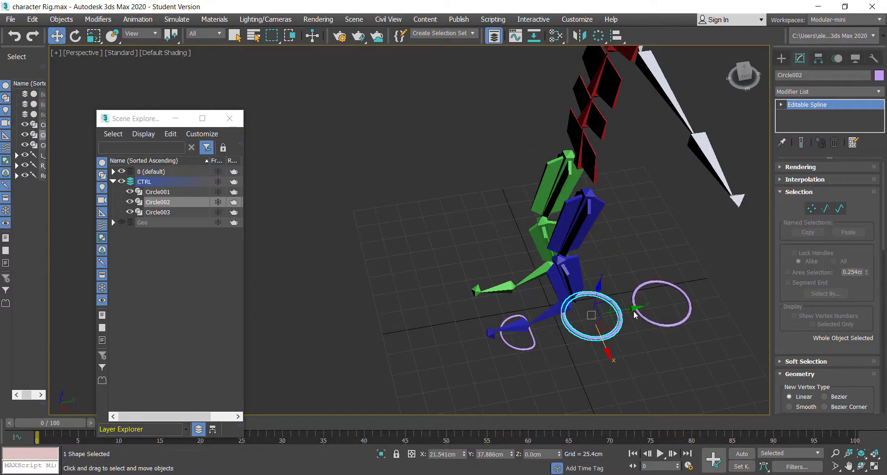
pyautogui.click(634, 314)
pyautogui.click(611, 335)
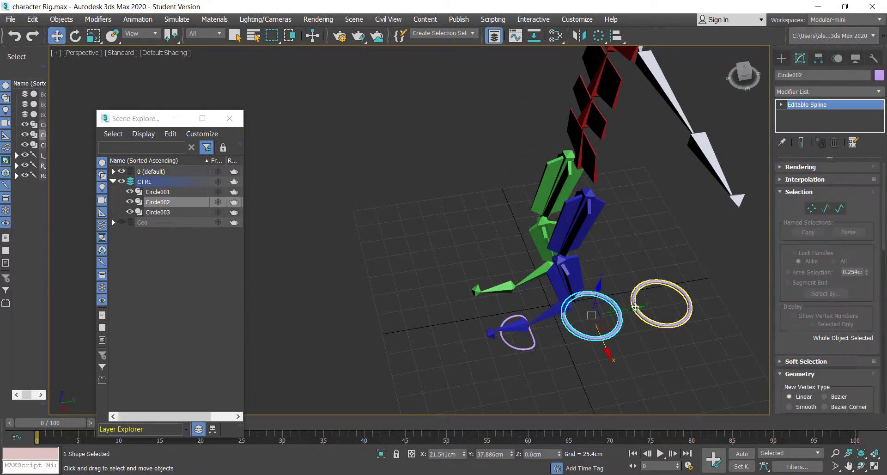
pyautogui.moveTo(631, 309); pyautogui.dragTo(572, 319)
# Stretch the moved circle along Y to about 205% so it forms an oval around the whole blue foot
pyautogui.keyDown('alt'); pyautogui.moveTo(572, 319); pyautogui.dragTo(505, 361, button='middle'); pyautogui.keyUp('alt')
pyautogui.press('r')
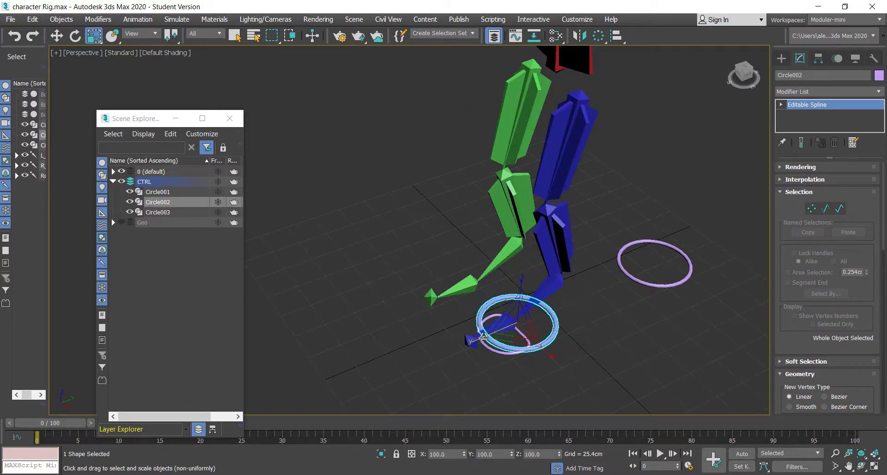
pyautogui.moveTo(473, 342); pyautogui.dragTo(445, 354)
pyautogui.keyDown('alt'); pyautogui.moveTo(511, 343); pyautogui.dragTo(564, 331, button='middle'); pyautogui.keyUp('alt')
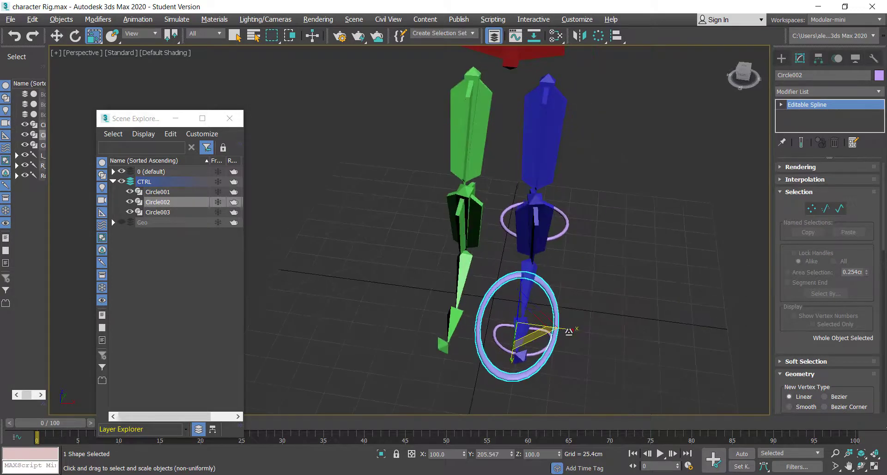
pyautogui.press('w')
# Rotate the end bone of the blue toes and select the matching end bone on the green foot
pyautogui.click(565, 334)
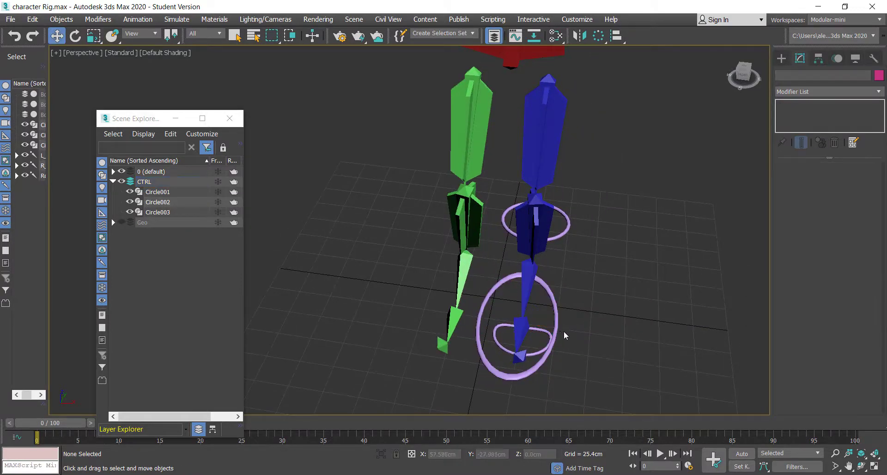
pyautogui.click(537, 370)
pyautogui.keyDown('alt'); pyautogui.moveTo(581, 356); pyautogui.dragTo(537, 373, button='middle'); pyautogui.keyUp('alt')
pyautogui.click(507, 364)
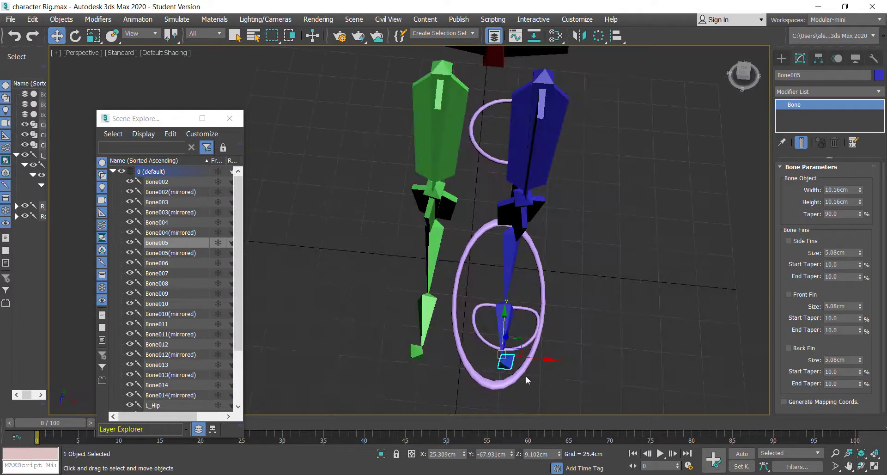
pyautogui.press('e')
pyautogui.moveTo(517, 392); pyautogui.dragTo(486, 402)
pyautogui.click(416, 353)
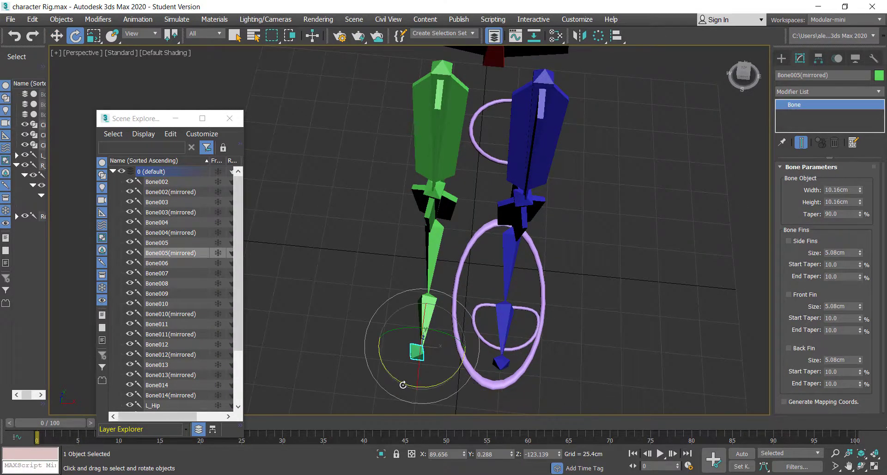
pyautogui.keyDown('alt'); pyautogui.moveTo(587, 259); pyautogui.dragTo(633, 298, button='middle'); pyautogui.keyUp('alt')
pyautogui.press('w')
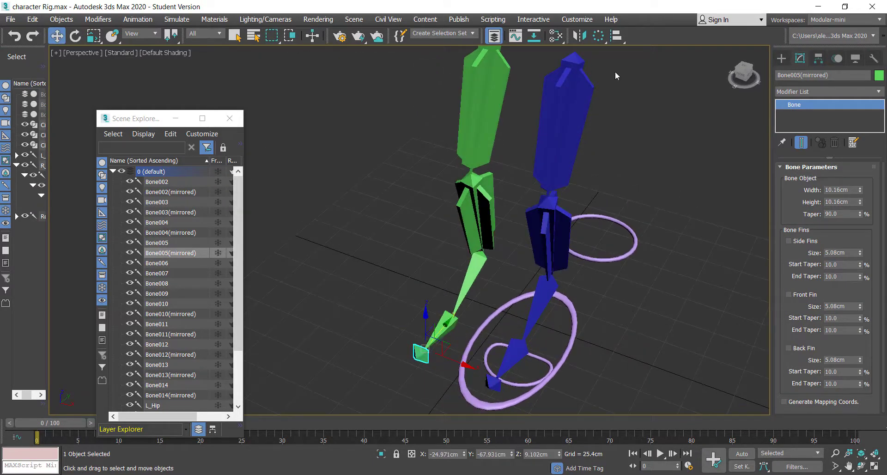
# Select the oval control around the blue foot
pyautogui.click(617, 35)
pyautogui.rightClick(576, 344)
pyautogui.click(573, 342)
pyautogui.click(609, 22)
pyautogui.click(651, 8)
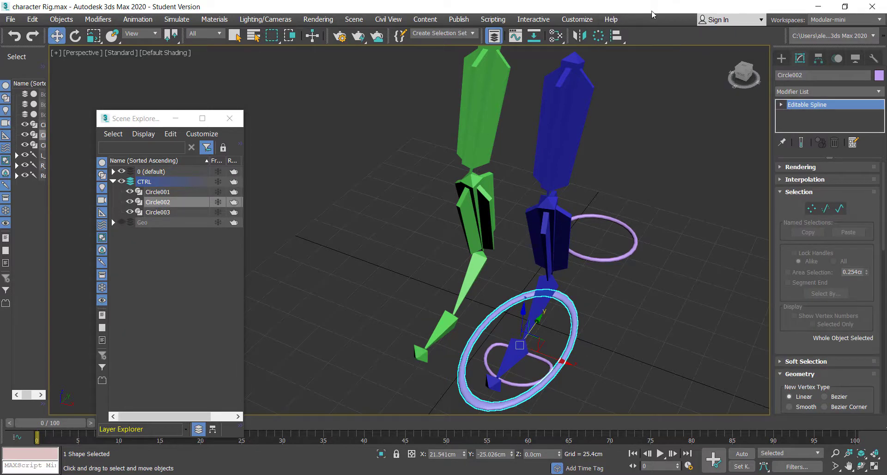
# Align the oval to the blue foot bone Bone003, center to center, in X and Y position only
pyautogui.click(617, 36)
pyautogui.click(543, 296)
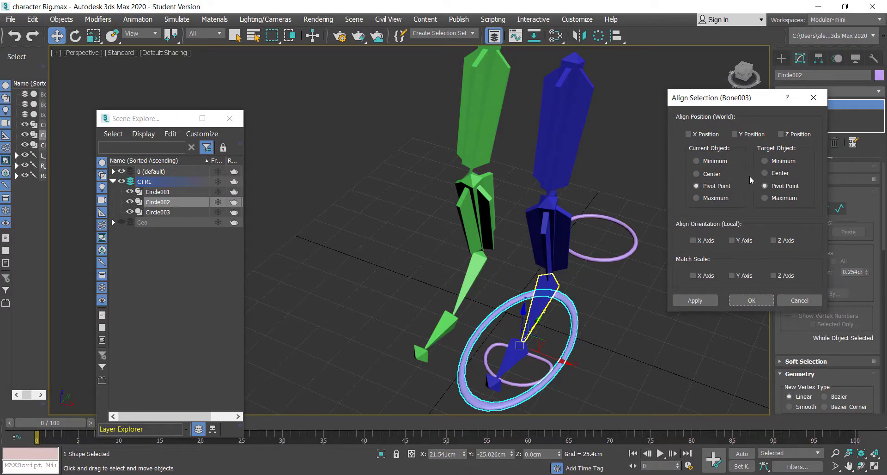
pyautogui.click(712, 175)
pyautogui.click(708, 134)
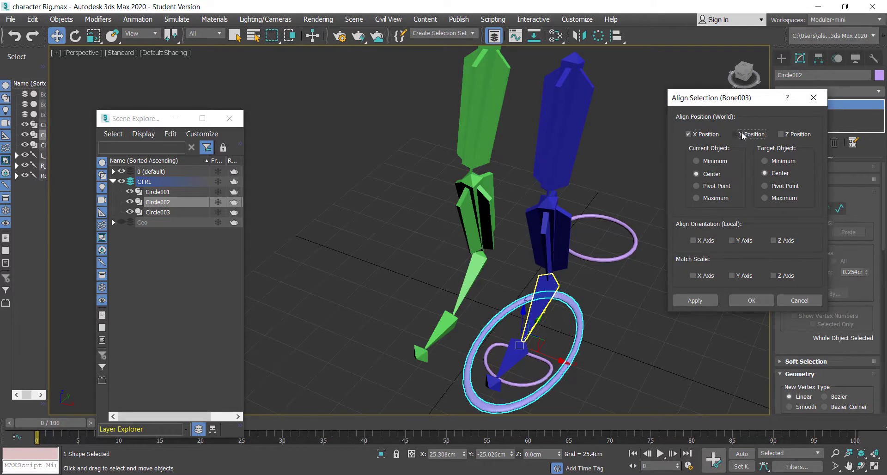
pyautogui.click(749, 134)
pyautogui.click(804, 135)
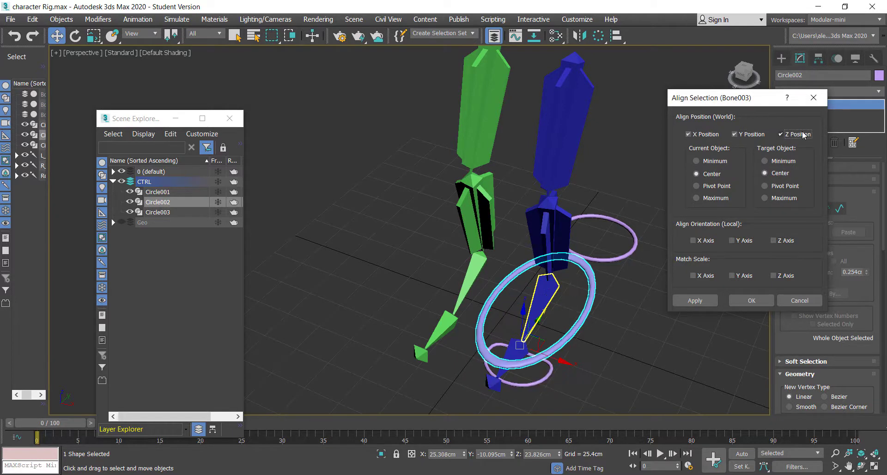
pyautogui.click(804, 135)
pyautogui.click(752, 301)
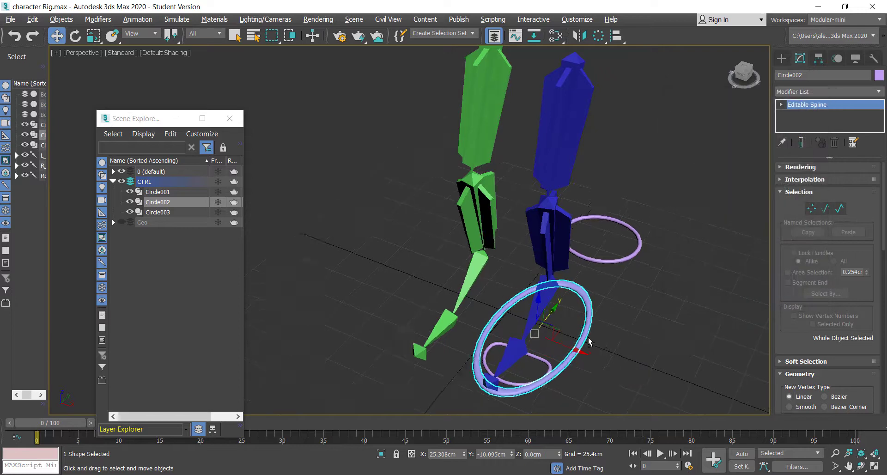
# Align the small toe control shape to the blue toe bone in X and Y position
pyautogui.keyDown('alt'); pyautogui.moveTo(586, 341); pyautogui.dragTo(492, 349, button='middle'); pyautogui.keyUp('alt')
pyautogui.click(519, 339)
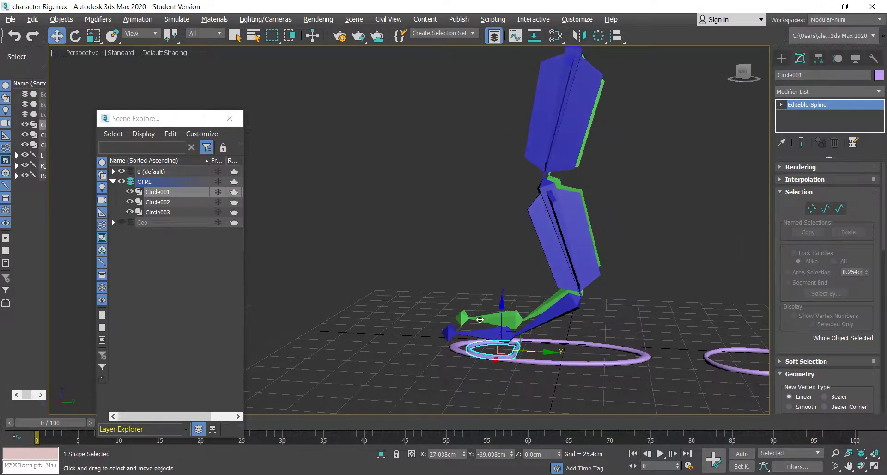
pyautogui.hotkey('alt', 'a')
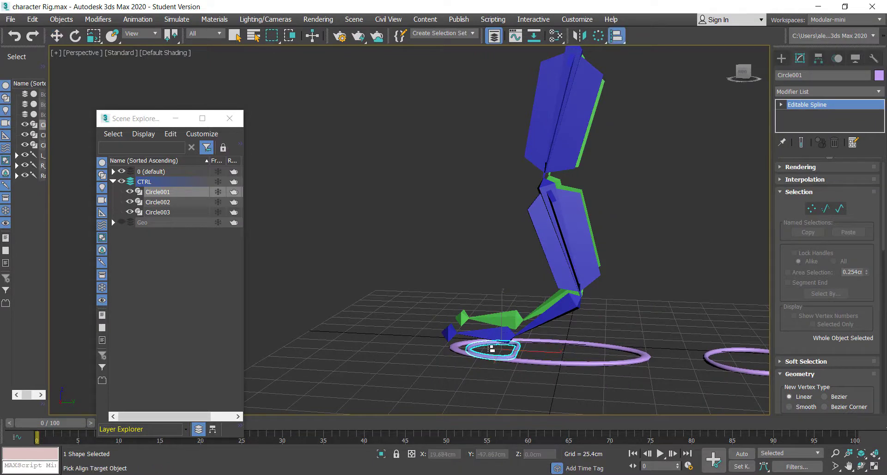
pyautogui.click(479, 335)
pyautogui.click(752, 300)
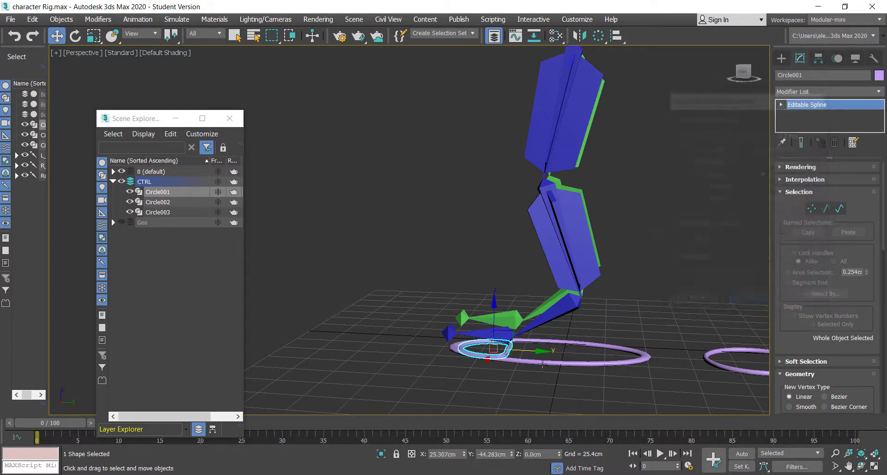
pyautogui.keyDown('alt'); pyautogui.moveTo(614, 425); pyautogui.dragTo(527, 309, button='middle'); pyautogui.keyUp('alt')
# Edit the foot oval's vertices, pulling the front vertex forward past the blue toe tip and adjusting the side vertex along X
pyautogui.click(527, 299)
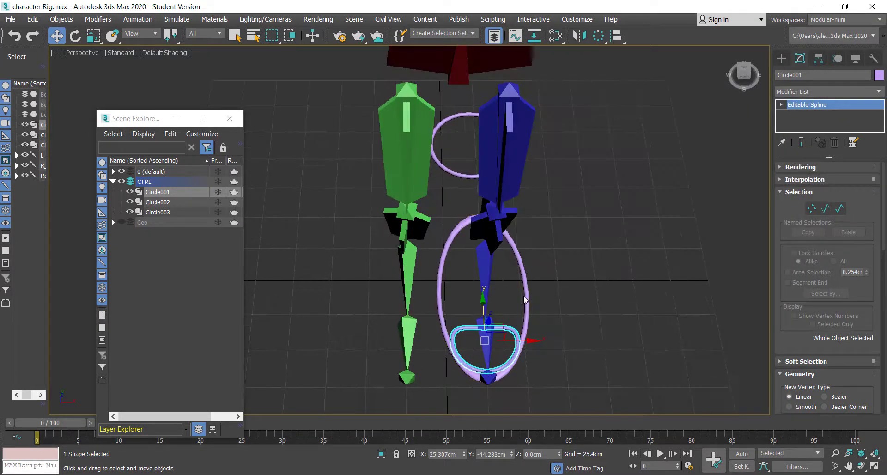
pyautogui.click(529, 297)
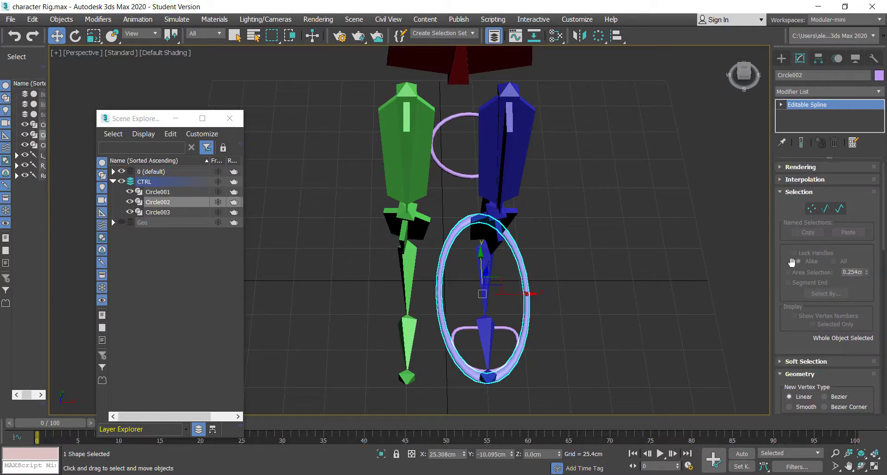
pyautogui.click(812, 209)
pyautogui.keyDown('alt'); pyautogui.moveTo(656, 277); pyautogui.dragTo(551, 331, button='middle'); pyautogui.keyUp('alt')
pyautogui.click(306, 267)
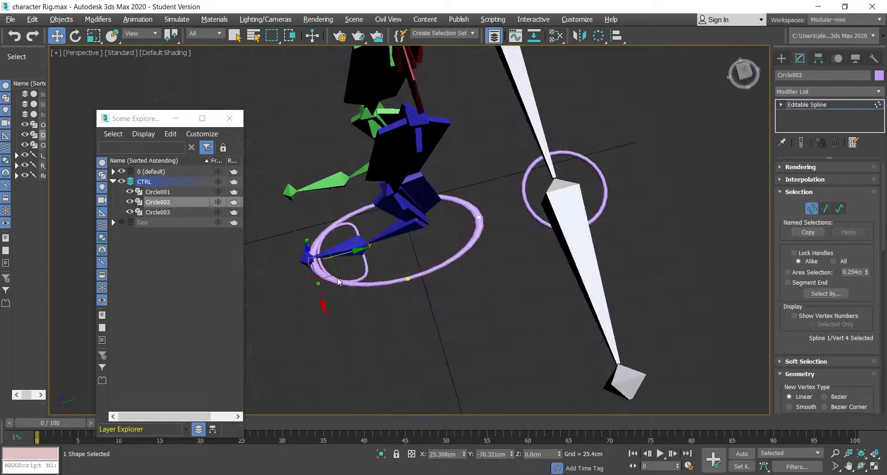
pyautogui.moveTo(354, 252); pyautogui.dragTo(393, 245)
pyautogui.keyDown('alt'); pyautogui.moveTo(393, 245); pyautogui.dragTo(449, 241, button='middle'); pyautogui.keyUp('alt')
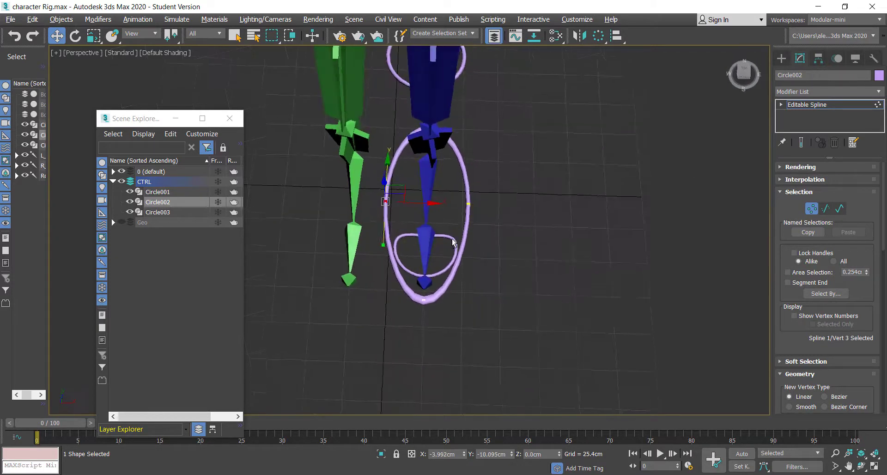
pyautogui.moveTo(432, 204); pyautogui.dragTo(431, 210)
# Examine the reshaped oval and its rear vertex in the full-screen viewport, clear the selection and restore the interface
pyautogui.hotkey('ctrl', 'x')
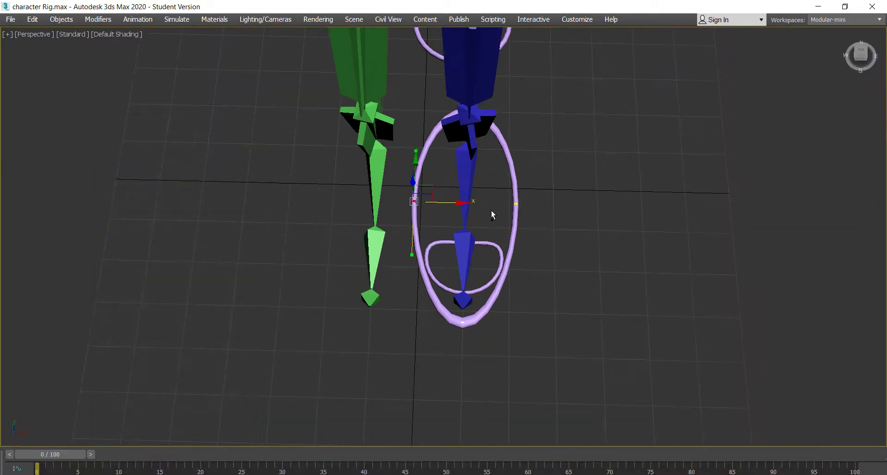
pyautogui.keyDown('alt'); pyautogui.moveTo(472, 199); pyautogui.dragTo(487, 216, button='middle'); pyautogui.keyUp('alt')
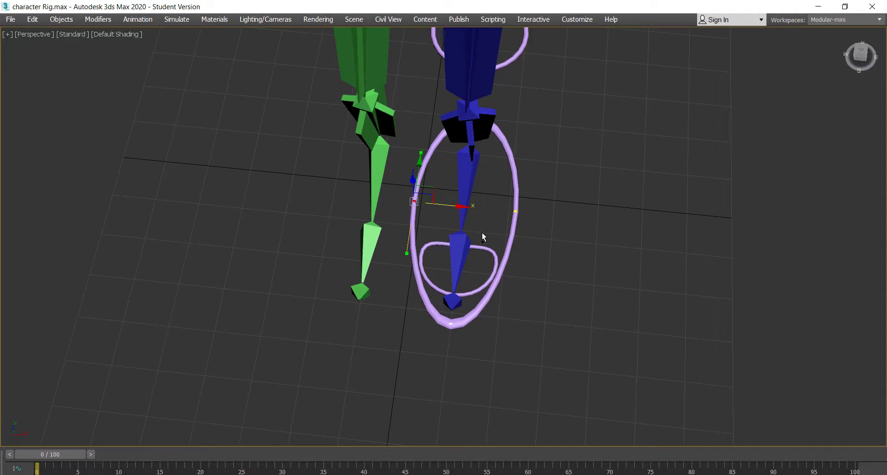
pyautogui.keyDown('alt'); pyautogui.moveTo(520, 262); pyautogui.dragTo(469, 219, button='middle'); pyautogui.keyUp('alt')
pyautogui.scroll(-2, 468, 218)
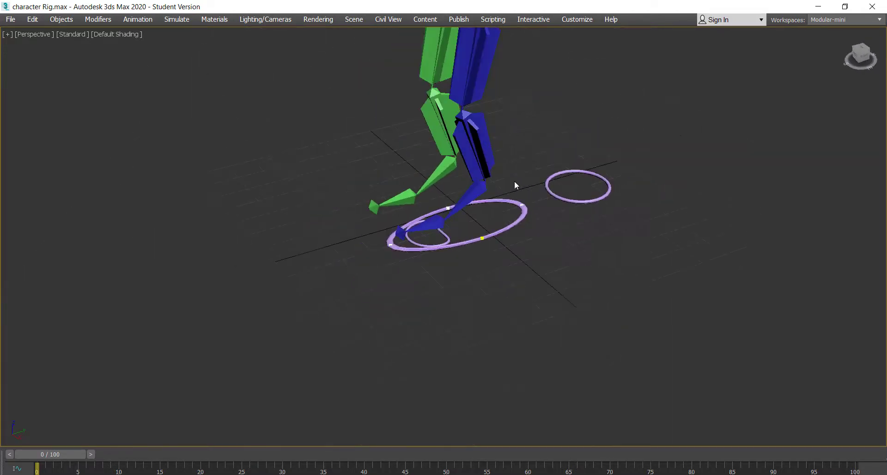
pyautogui.moveTo(515, 181); pyautogui.dragTo(550, 230)
pyautogui.scroll(4, 551, 230)
pyautogui.keyDown('alt'); pyautogui.moveTo(553, 231); pyautogui.dragTo(583, 251, button='middle'); pyautogui.keyUp('alt')
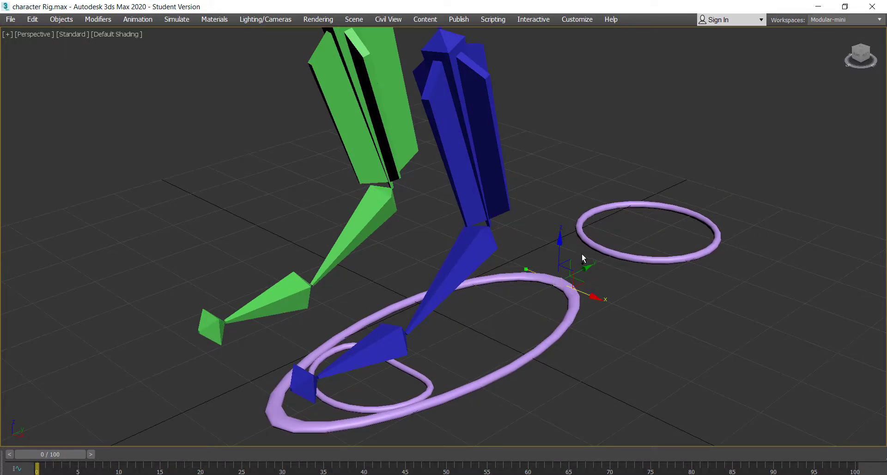
pyautogui.hotkey('alt', 'space')
pyautogui.click(601, 225)
pyautogui.hotkey('ctrl', 'x')
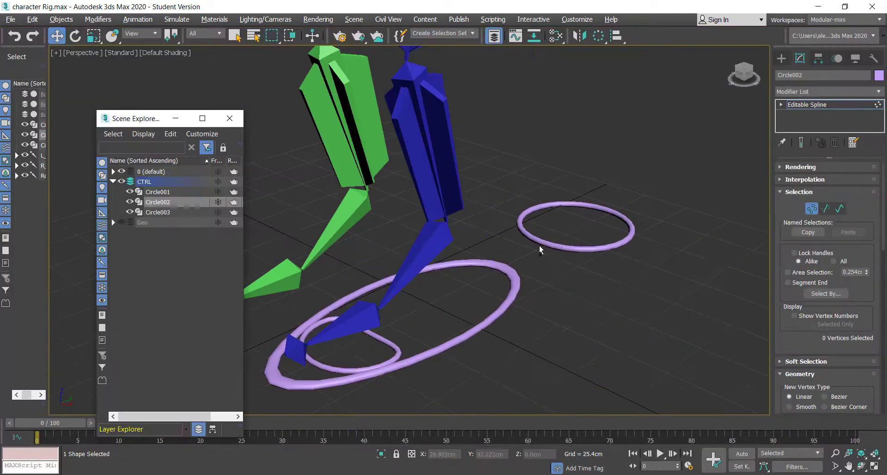
pyautogui.hotkey('ctrl', 'x')
pyautogui.hotkey('ctrl', 'x')
pyautogui.scroll(-2, 461, 252)
# Undock the Layer Explorer and shrink it to a small floating window beside the leg bones
pyautogui.moveTo(119, 119); pyautogui.dragTo(145, 94)
pyautogui.click(151, 195)
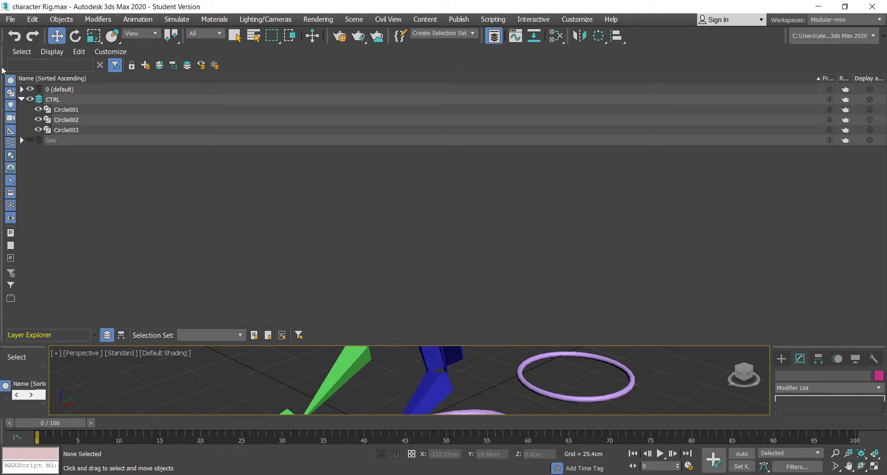
pyautogui.moveTo(2, 75); pyautogui.dragTo(387, 252)
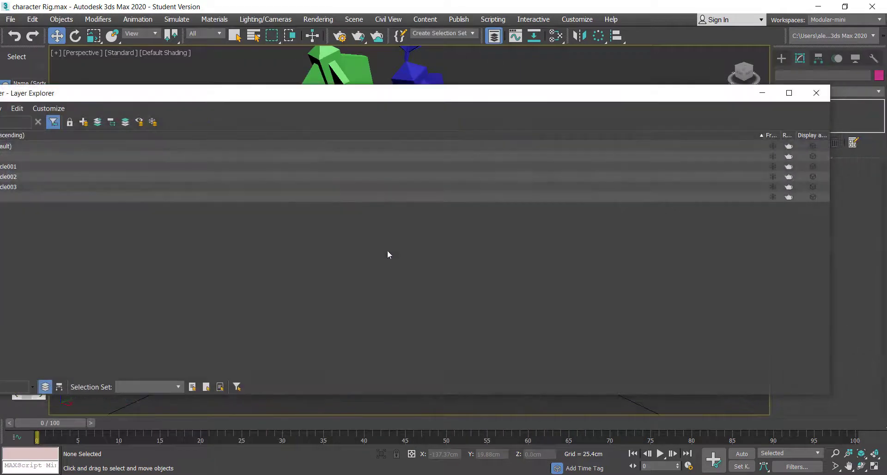
pyautogui.moveTo(829, 248); pyautogui.dragTo(160, 237)
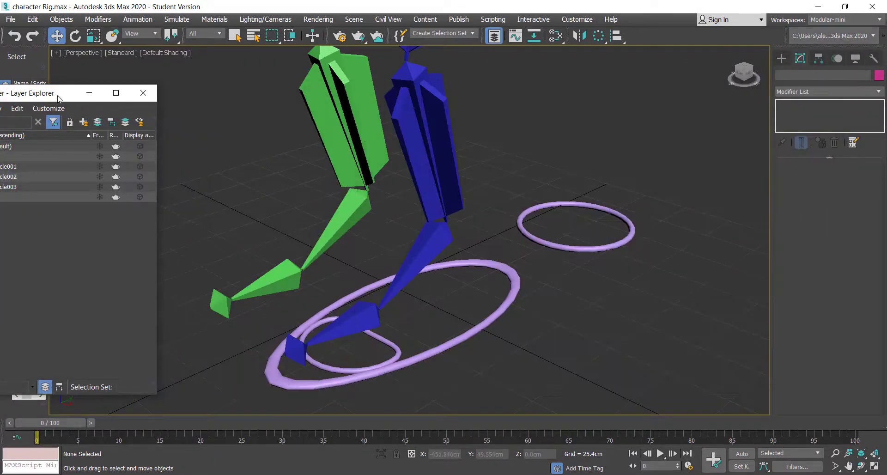
pyautogui.moveTo(59, 98); pyautogui.dragTo(175, 92)
pyautogui.moveTo(532, 175); pyautogui.dragTo(612, 174, button='middle')
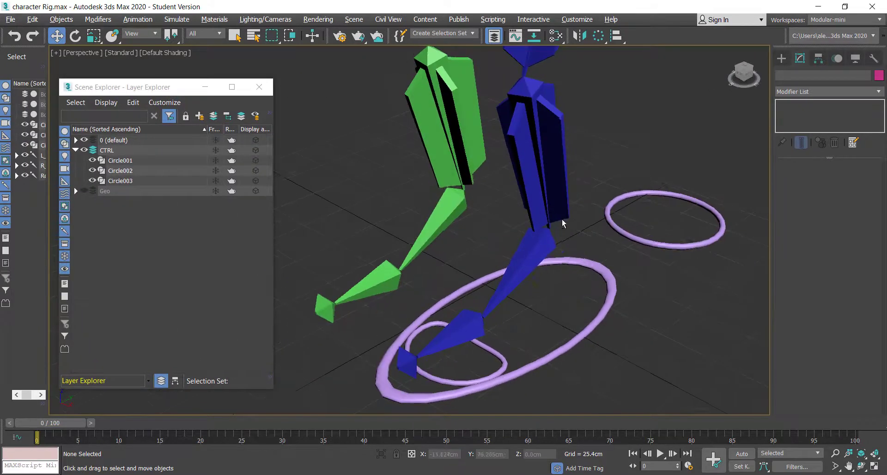
pyautogui.keyDown('alt'); pyautogui.moveTo(559, 245); pyautogui.dragTo(550, 272, button='middle'); pyautogui.keyUp('alt')
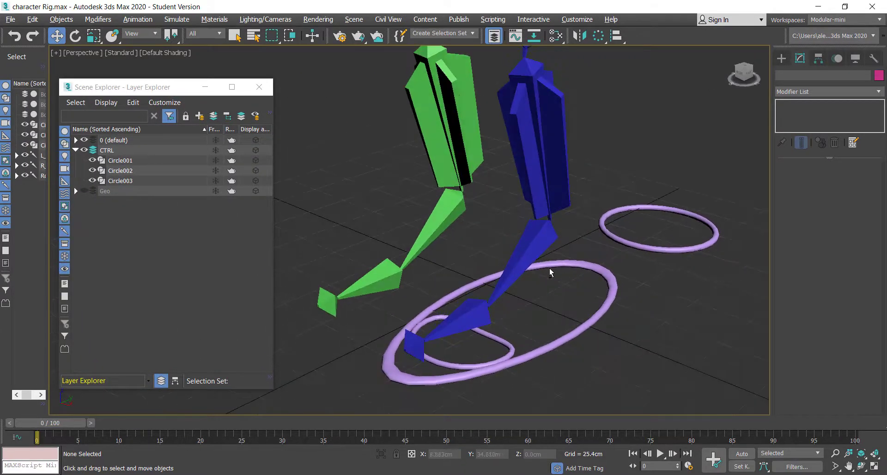
pyautogui.hotkey('ctrl', 'a')
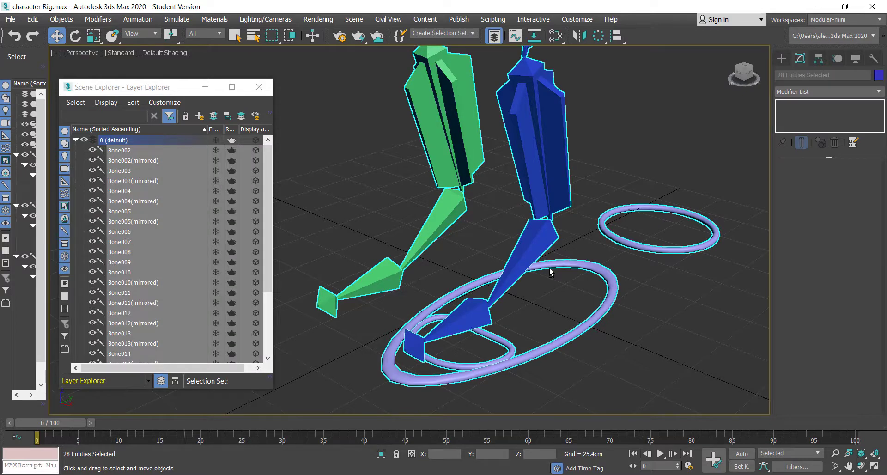
pyautogui.click(550, 271)
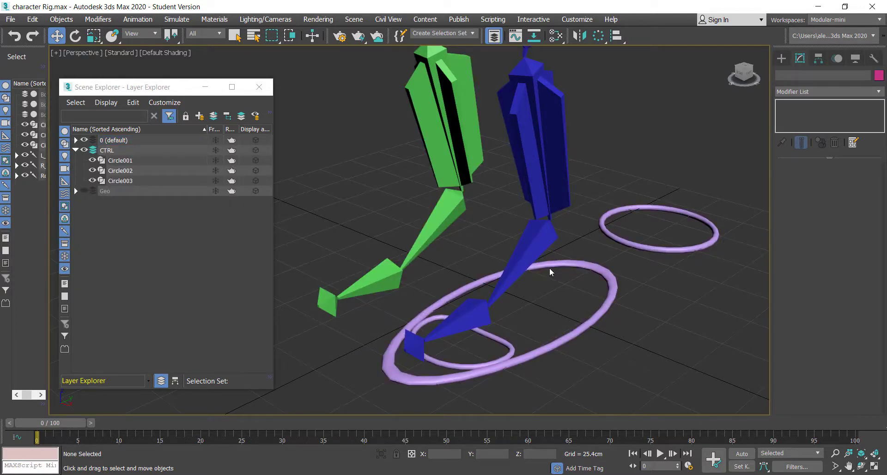
pyautogui.scroll(2, 550, 269)
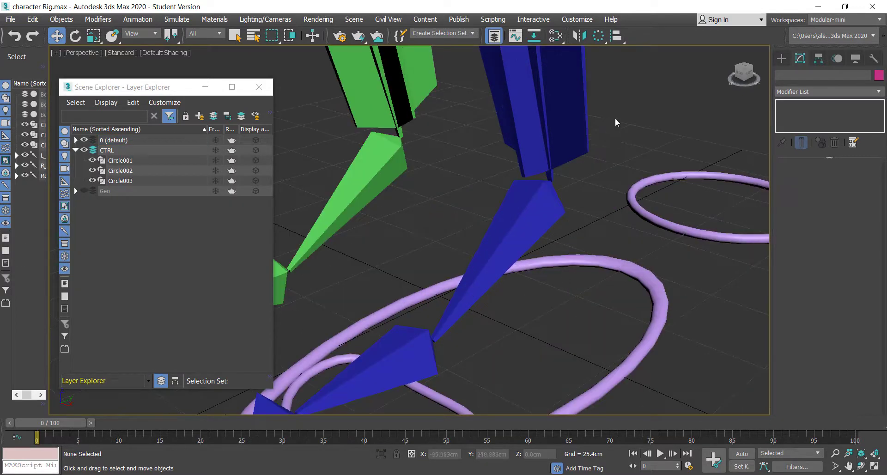
pyautogui.scroll(-2, 615, 119)
pyautogui.keyDown('alt'); pyautogui.moveTo(513, 259); pyautogui.dragTo(657, 241, button='middle'); pyautogui.keyUp('alt')
# Leave vertex editing on the oval around the blue foot and rename it L_Foot_CTRL
pyautogui.click(632, 238)
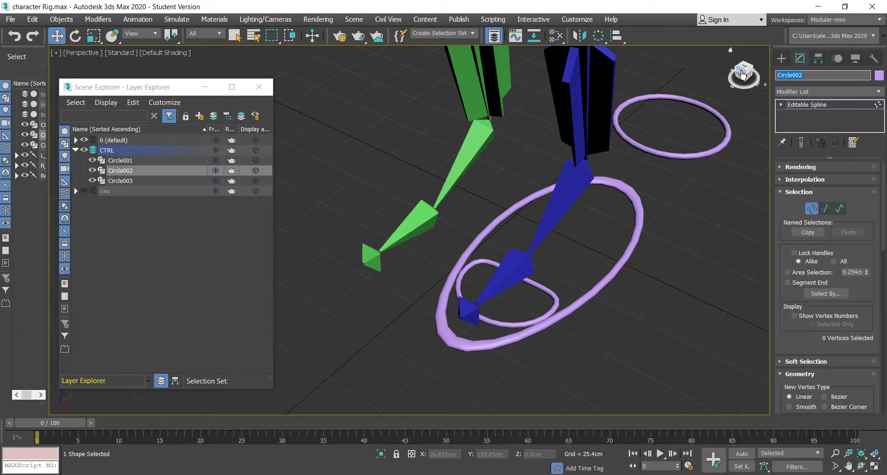
pyautogui.write('CTRL')
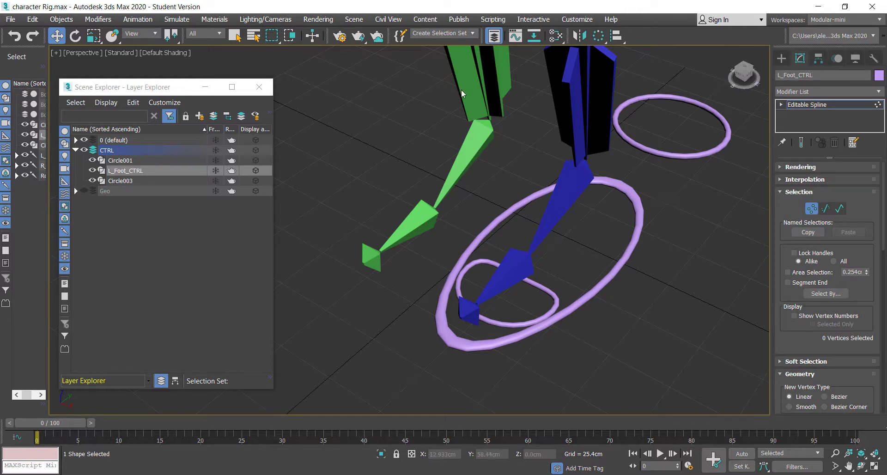
pyautogui.click(837, 74)
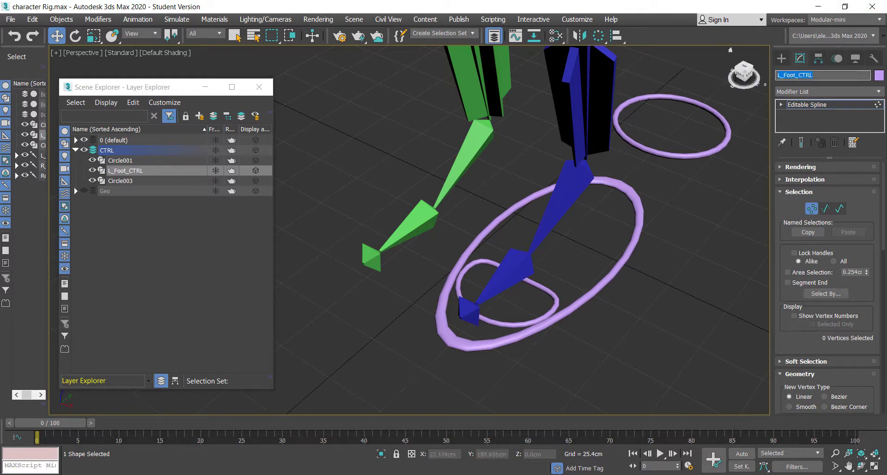
pyautogui.press('BackSpace')
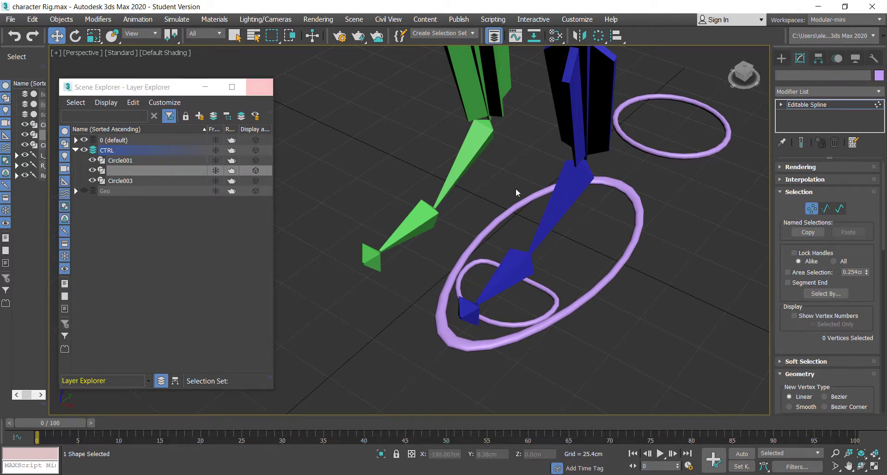
pyautogui.click(811, 209)
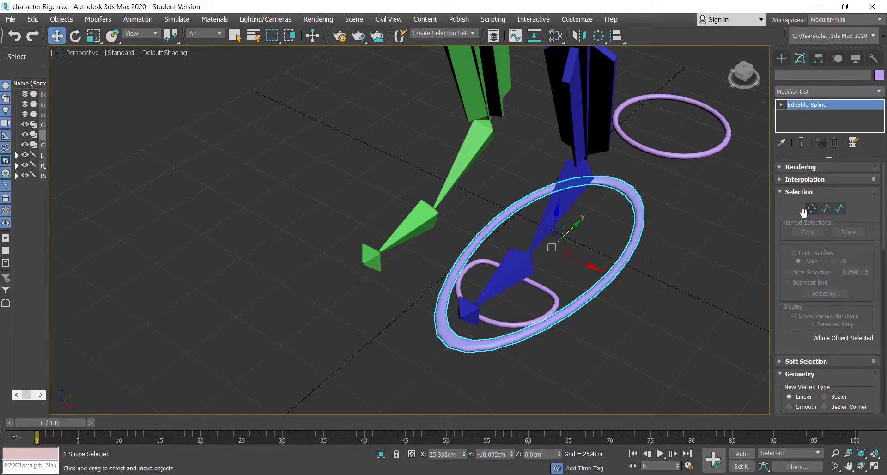
pyautogui.click(813, 77)
pyautogui.hotkey('ctrl', 'v')
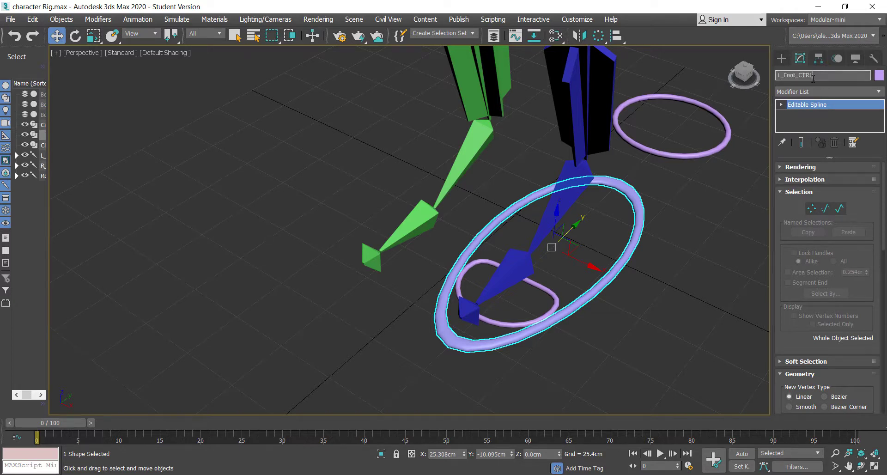
# Rename the small control shape around the blue toes as L_Toe_CTRL
pyautogui.click(517, 301)
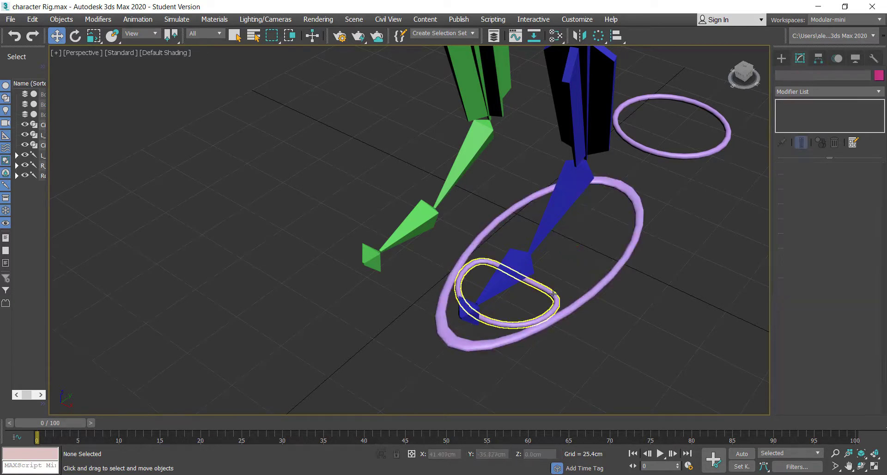
pyautogui.click(814, 74)
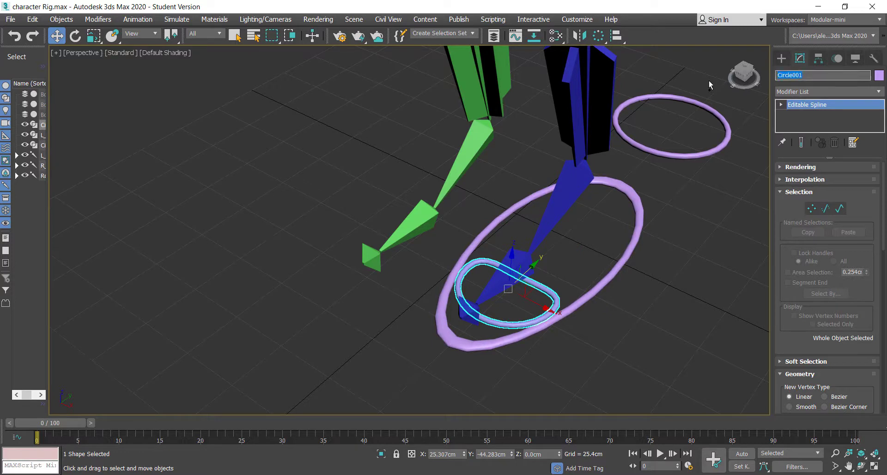
pyautogui.hotkey('ctrl', 'v')
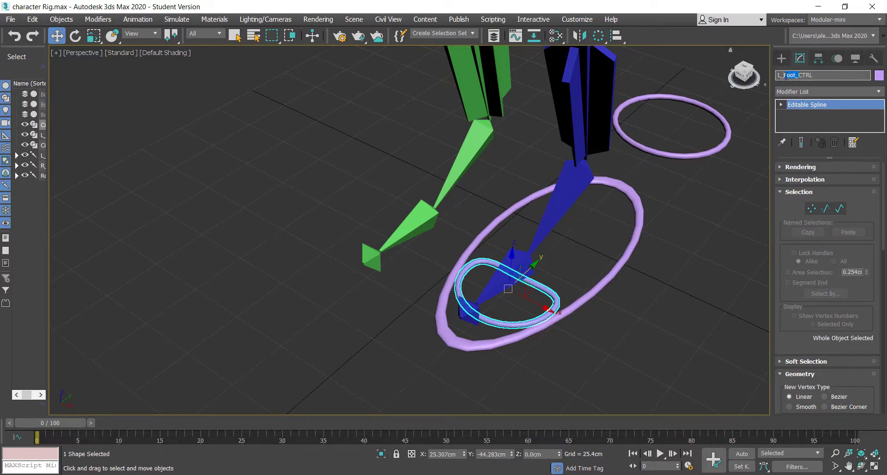
pyautogui.write('Toe')
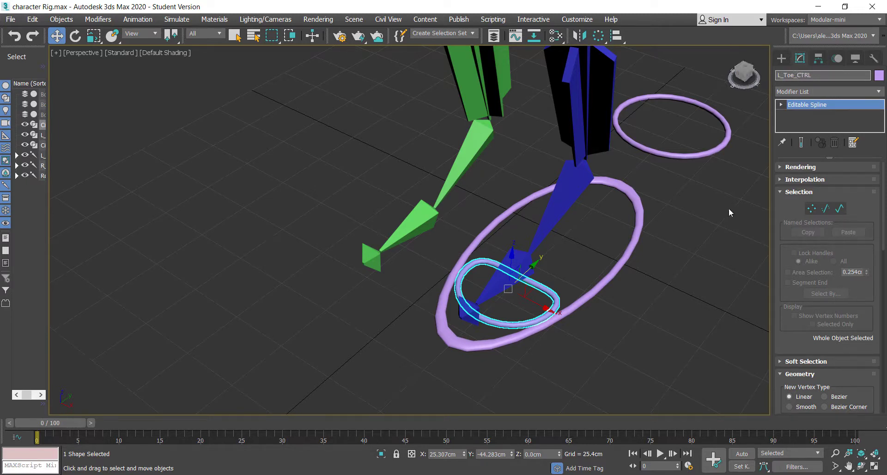
# Move the spare circle behind the foot into the heel area of the oval and place a copy of it in front of the toes
pyautogui.moveTo(676, 141); pyautogui.dragTo(699, 214)
pyautogui.keyDown('alt'); pyautogui.moveTo(716, 239); pyautogui.dragTo(666, 243, button='middle'); pyautogui.keyUp('alt')
pyautogui.click(709, 214)
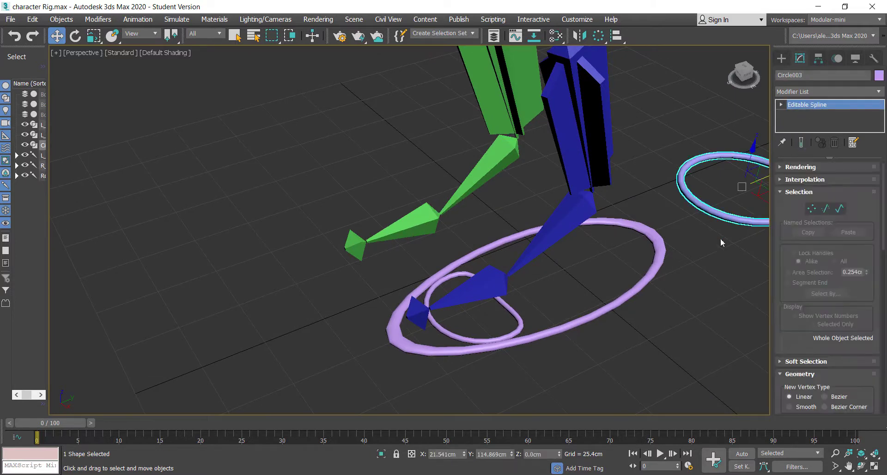
pyautogui.moveTo(714, 266); pyautogui.dragTo(647, 265, button='middle')
pyautogui.moveTo(721, 173)
pyautogui.mouseDown()
pyautogui.moveTo(562, 231)
pyautogui.moveTo(548, 245)
pyautogui.moveTo(278, 331)
pyautogui.mouseUp()
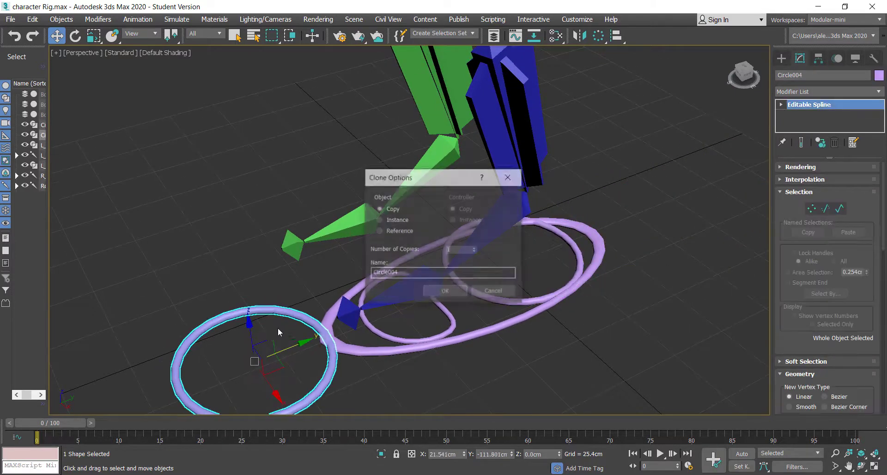
pyautogui.click(448, 291)
# Scale the circle inside the foot oval along X to about 73%
pyautogui.keyDown('alt'); pyautogui.moveTo(596, 231); pyautogui.dragTo(573, 275, button='middle'); pyautogui.keyUp('alt')
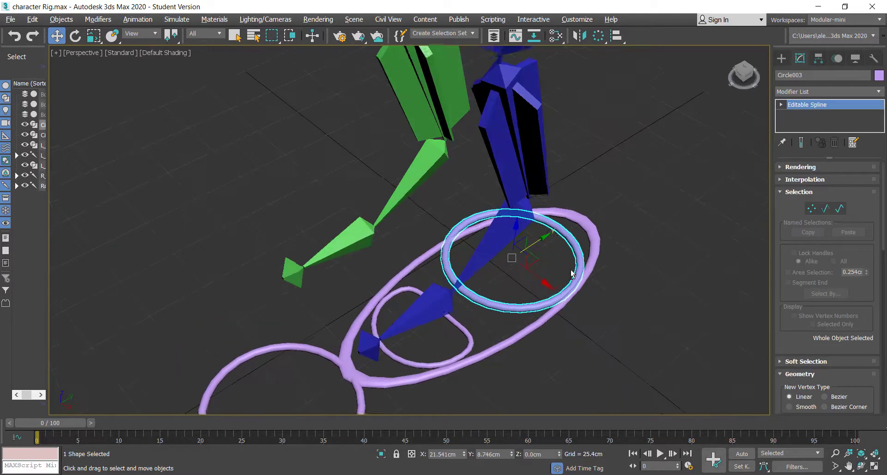
pyautogui.press('r')
pyautogui.moveTo(555, 288); pyautogui.dragTo(541, 282)
pyautogui.keyDown('alt'); pyautogui.moveTo(542, 281); pyautogui.dragTo(573, 295, button='middle'); pyautogui.keyUp('alt')
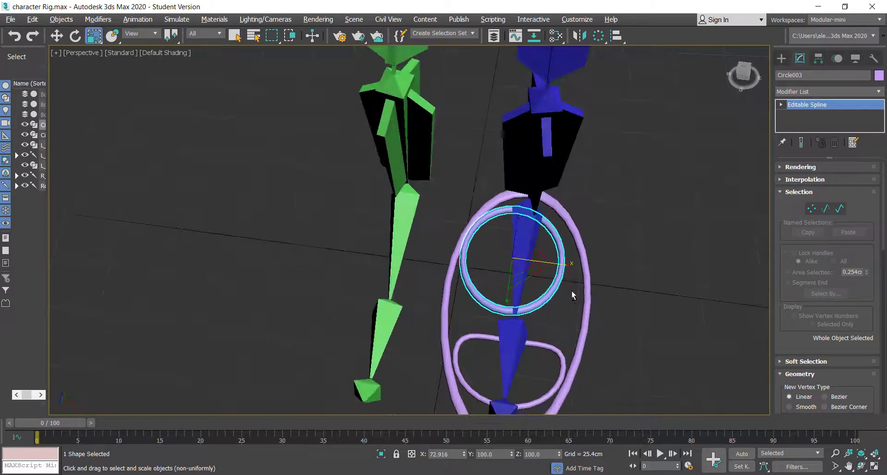
# Align the circle inside the foot oval to the blue foot bone's center in X and Y, and move it back along Y to about 5.2 cm
pyautogui.click(616, 36)
pyautogui.click(523, 248)
pyautogui.click(522, 248)
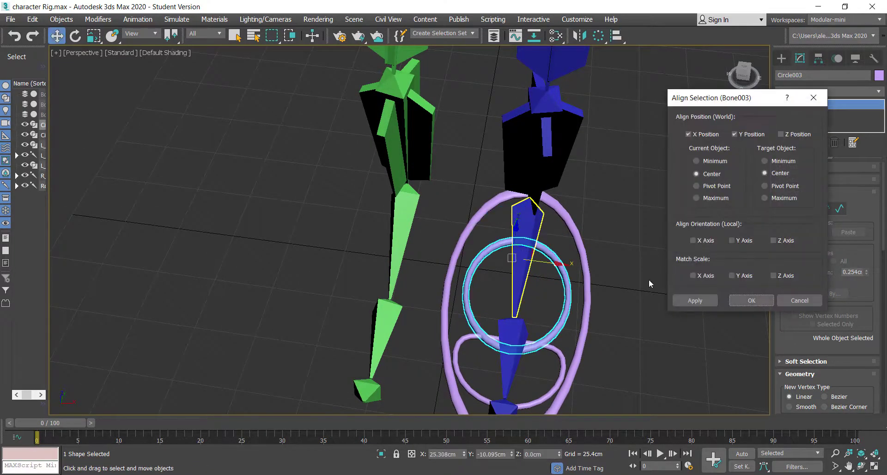
pyautogui.click(752, 300)
pyautogui.moveTo(532, 295)
pyautogui.keyDown('alt'); pyautogui.mouseDown(button='middle')
pyautogui.moveTo(545, 307)
pyautogui.moveTo(522, 302)
pyautogui.mouseUp(button='middle'); pyautogui.keyUp('alt')
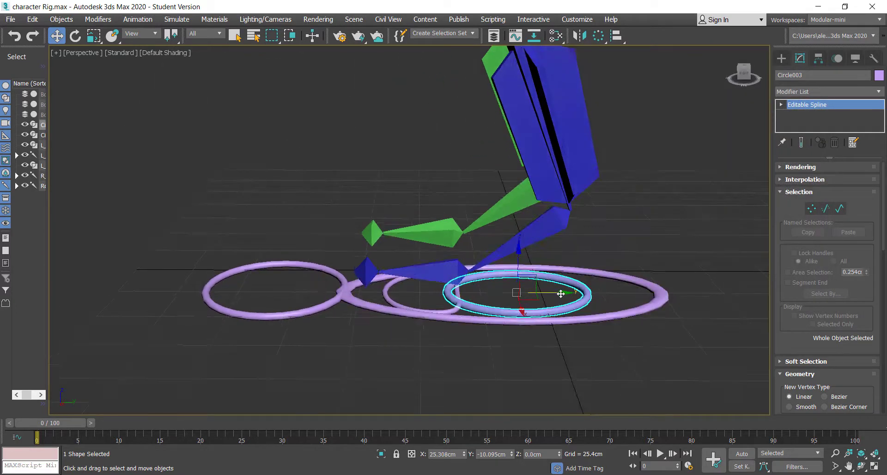
pyautogui.moveTo(561, 294); pyautogui.dragTo(598, 293)
pyautogui.keyDown('alt'); pyautogui.moveTo(598, 293); pyautogui.dragTo(673, 176, button='middle'); pyautogui.keyUp('alt')
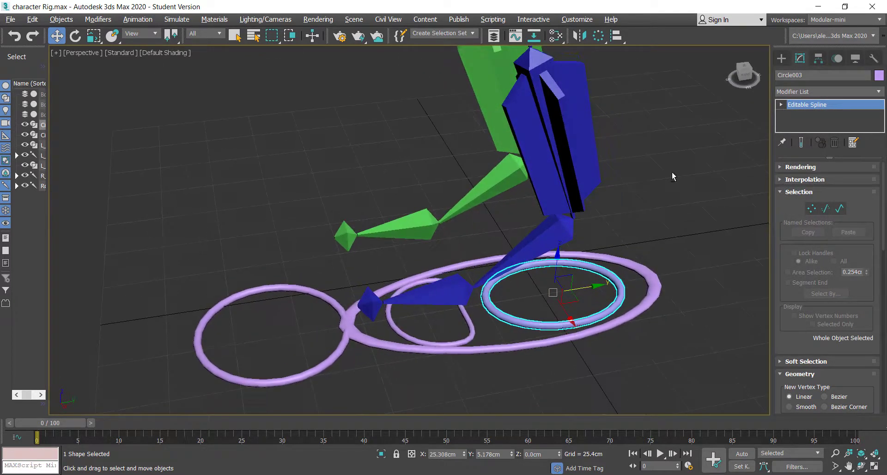
# Rename the circle in the heel area of the foot oval as L_Heel_CTRL
pyautogui.click(808, 75)
pyautogui.write('L_Foot_CTRL')
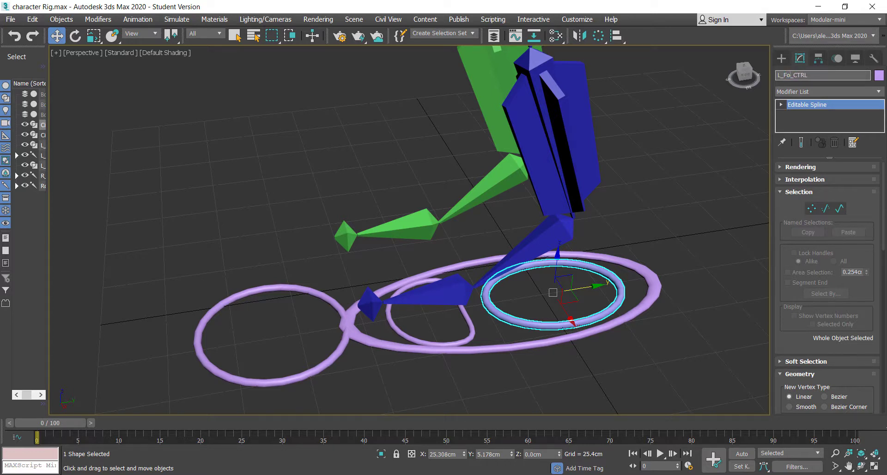
pyautogui.write('eek')
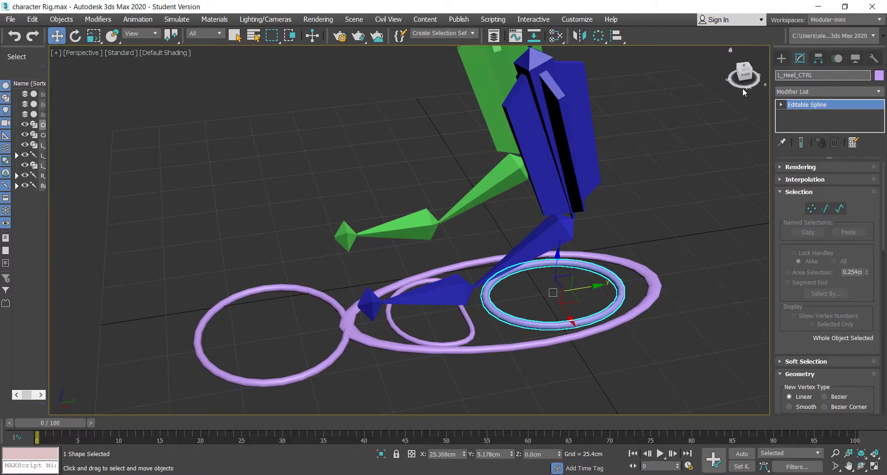
# Stand the circle in front of the toes upright by setting its absolute world Y rotation to 90 degrees
pyautogui.keyDown('alt'); pyautogui.moveTo(326, 228); pyautogui.dragTo(336, 245, button='middle'); pyautogui.keyUp('alt')
pyautogui.click(327, 366)
pyautogui.scroll(-5, 409, 326)
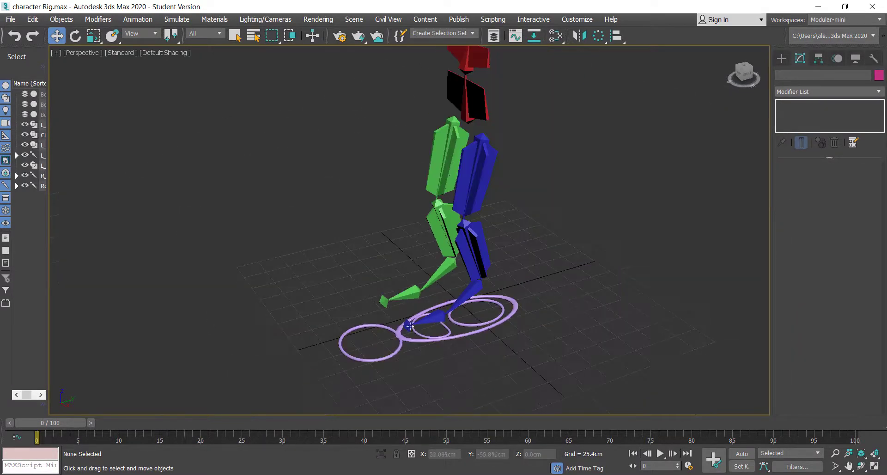
pyautogui.click(391, 357)
pyautogui.scroll(5, 416, 330)
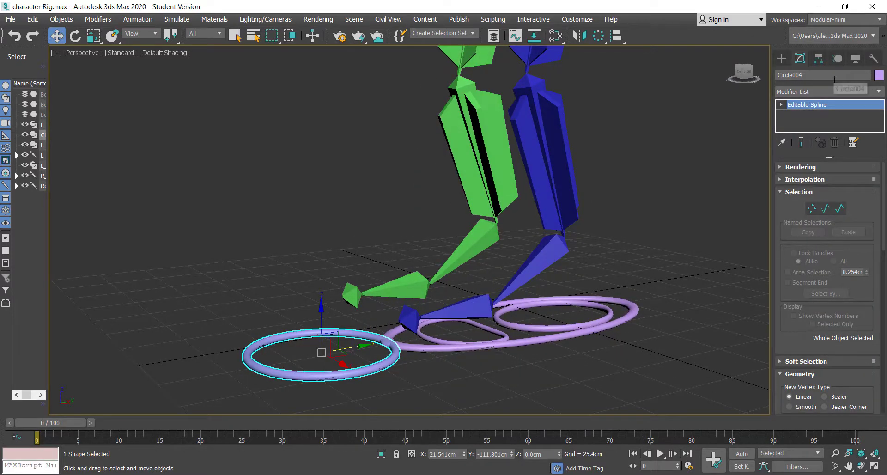
pyautogui.keyDown('alt'); pyautogui.moveTo(377, 130); pyautogui.dragTo(403, 145, button='middle'); pyautogui.keyUp('alt')
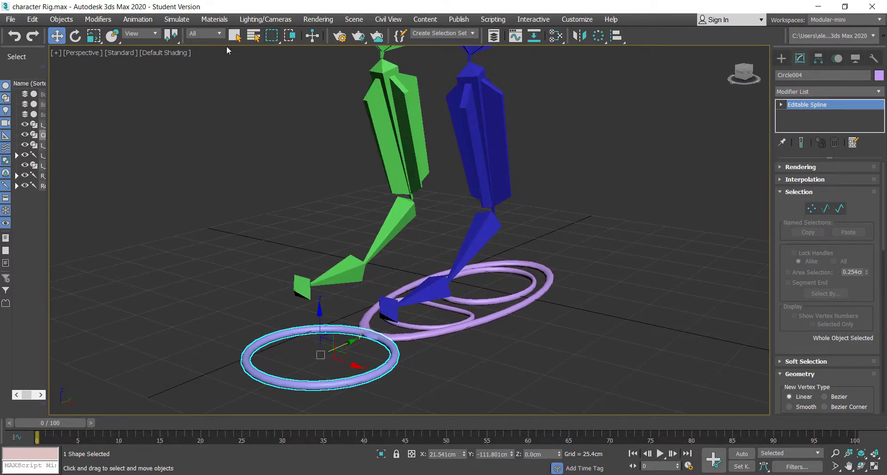
pyautogui.rightClick(75, 35)
pyautogui.moveTo(144, 131); pyautogui.dragTo(155, 37)
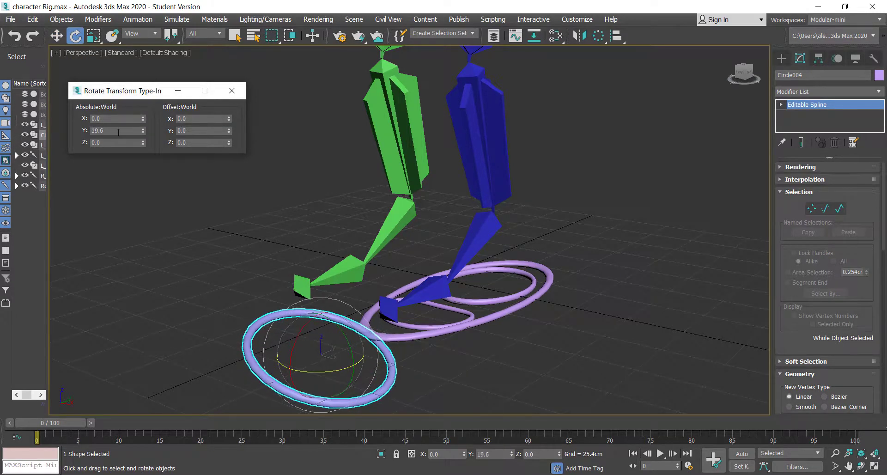
pyautogui.click(119, 133)
pyautogui.click(119, 132)
pyautogui.write('90')
pyautogui.press('Return')
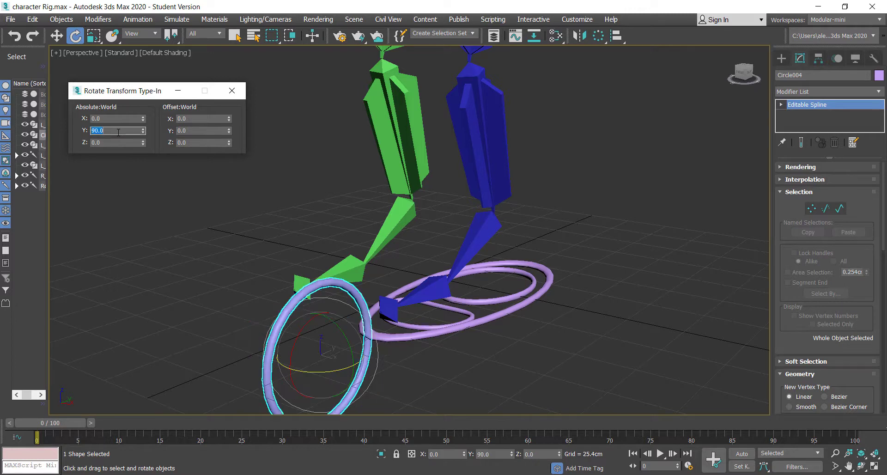
pyautogui.click(232, 90)
# Scale down the upright circle in front of the toes and move it back along Y around the blue toe tip bone
pyautogui.keyDown('alt'); pyautogui.moveTo(482, 259); pyautogui.dragTo(411, 252, button='middle'); pyautogui.keyUp('alt')
pyautogui.press('r')
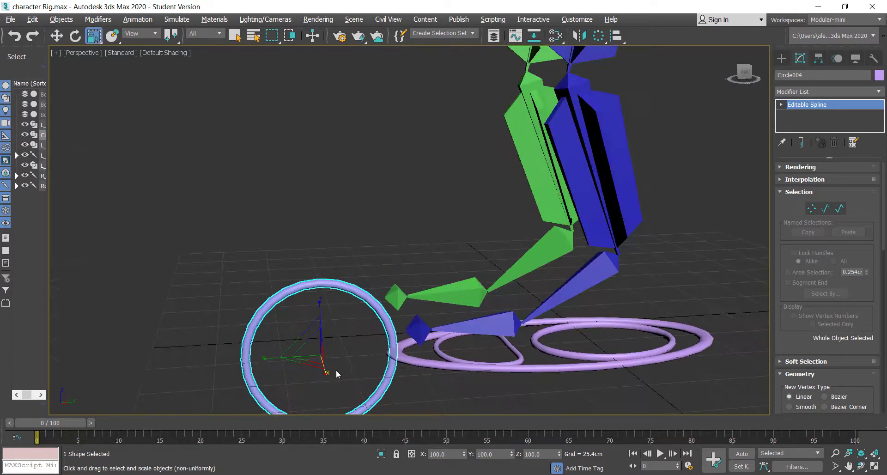
pyautogui.moveTo(312, 358); pyautogui.dragTo(413, 352)
pyautogui.press('w')
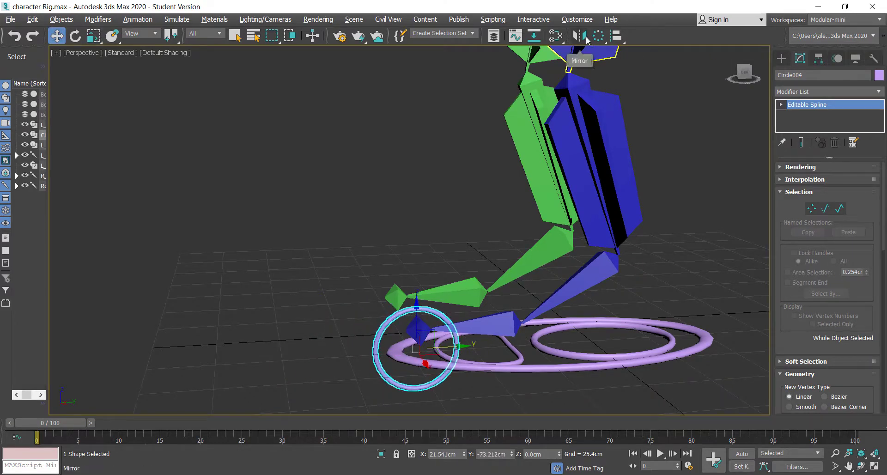
# Align the upright circle center to center with the blue toe tip bone in X, Y and Z position
pyautogui.click(616, 35)
pyautogui.click(411, 329)
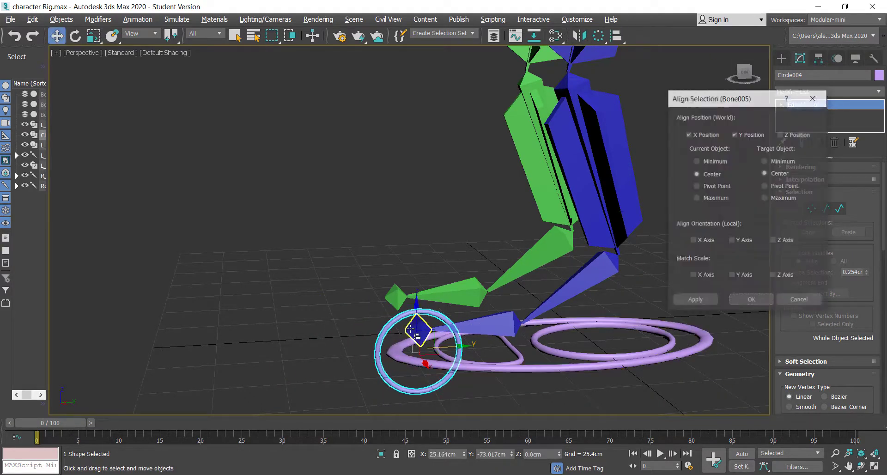
pyautogui.click(792, 135)
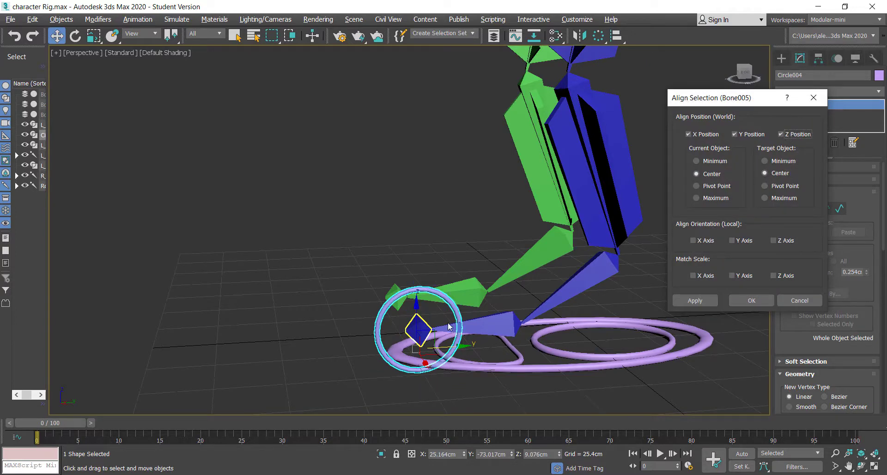
pyautogui.click(735, 300)
# Rename the upright circle around the blue toe tip as L_ToePivot_CTRL
pyautogui.keyDown('alt'); pyautogui.moveTo(476, 314); pyautogui.dragTo(540, 342, button='middle'); pyautogui.keyUp('alt')
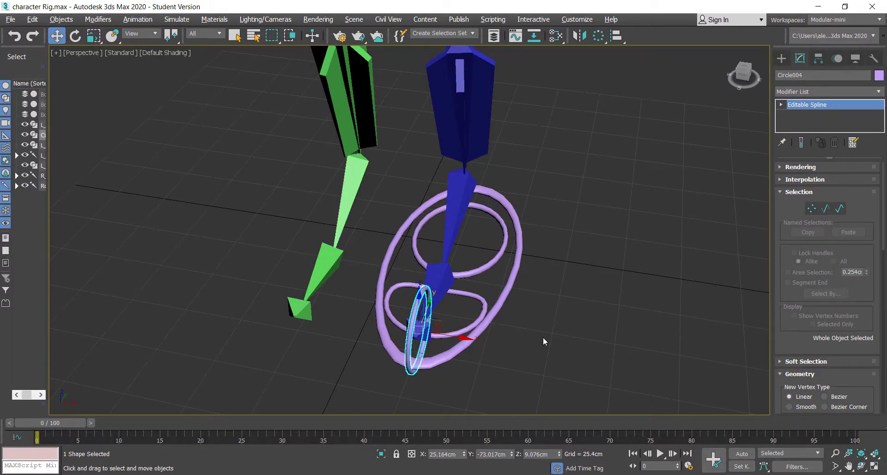
pyautogui.click(827, 74)
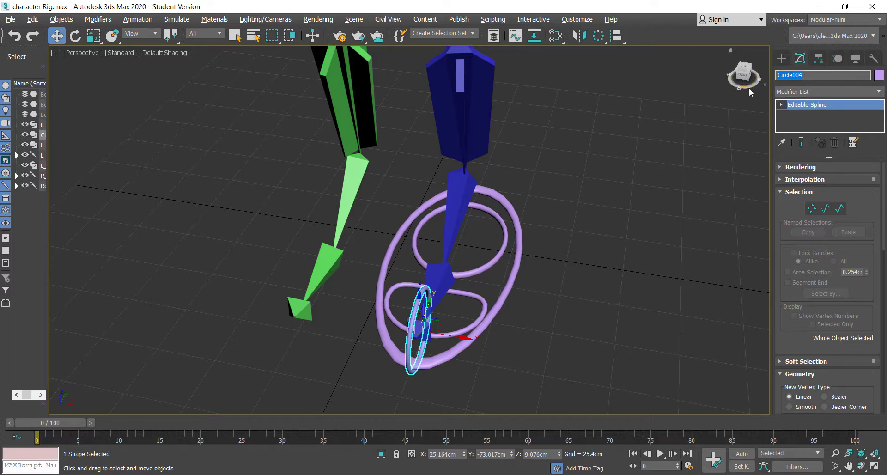
pyautogui.write('L_Foot_CTRL')
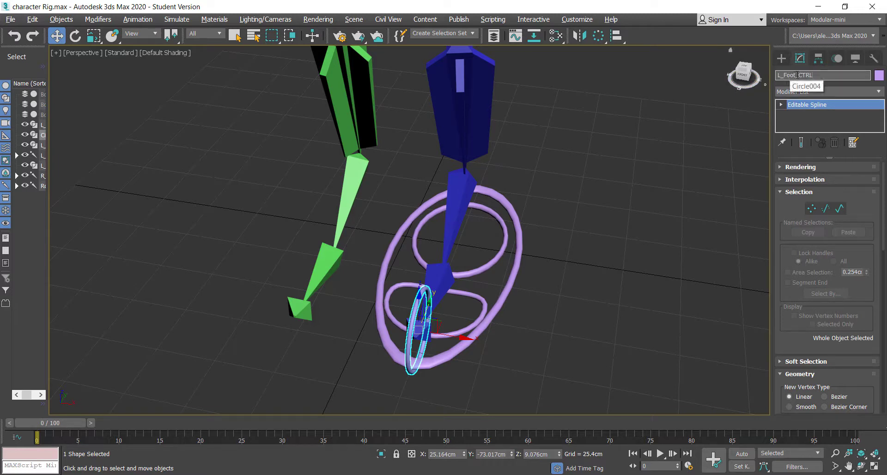
pyautogui.moveTo(796, 75); pyautogui.dragTo(788, 75)
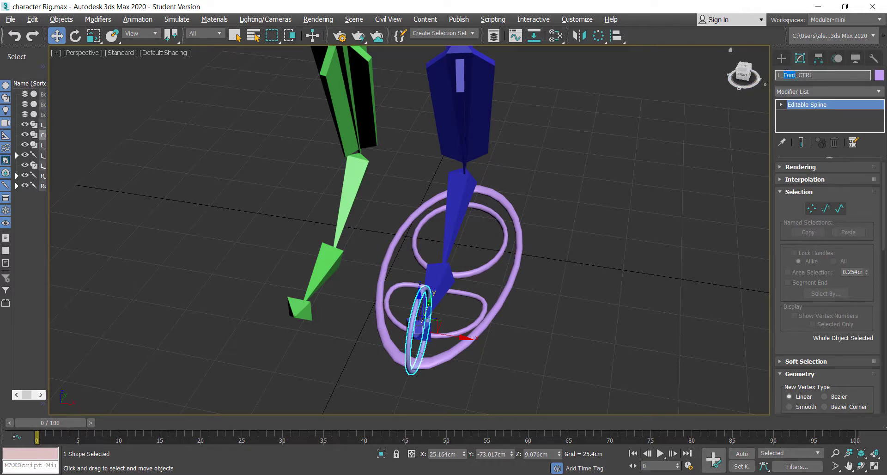
pyautogui.write('T')
pyautogui.write('oePivot')
pyautogui.press('Return')
# Select the large L_Foot_CTRL oval and examine how it and the other controls sit around the blue foot bones
pyautogui.keyDown('alt'); pyautogui.moveTo(665, 277); pyautogui.dragTo(522, 220, button='middle'); pyautogui.keyUp('alt')
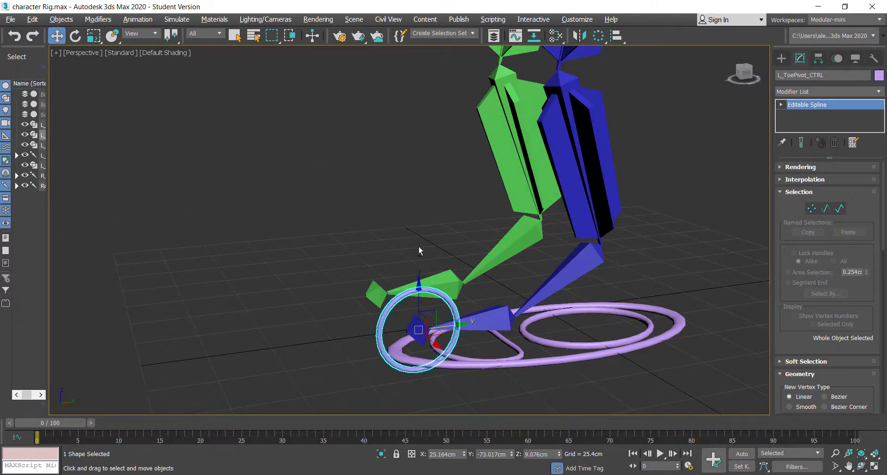
pyautogui.keyDown('alt'); pyautogui.moveTo(418, 252); pyautogui.dragTo(444, 252, button='middle'); pyautogui.keyUp('alt')
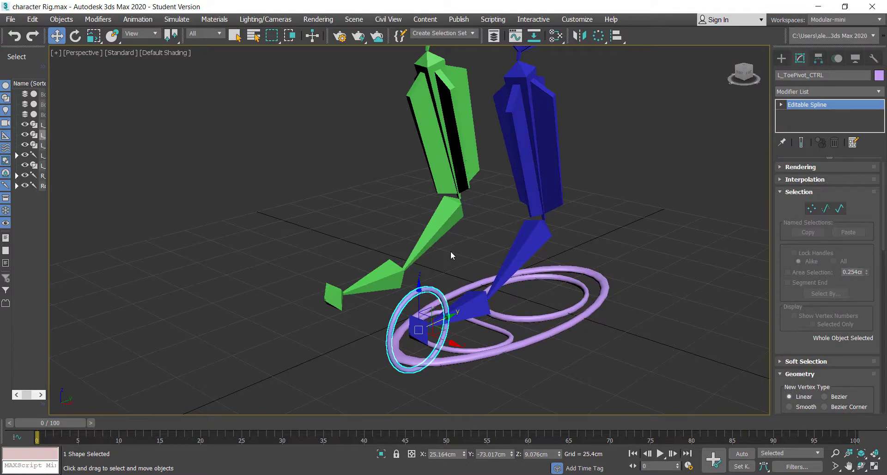
pyautogui.keyDown('alt'); pyautogui.moveTo(420, 210); pyautogui.dragTo(664, 322, button='middle'); pyautogui.keyUp('alt')
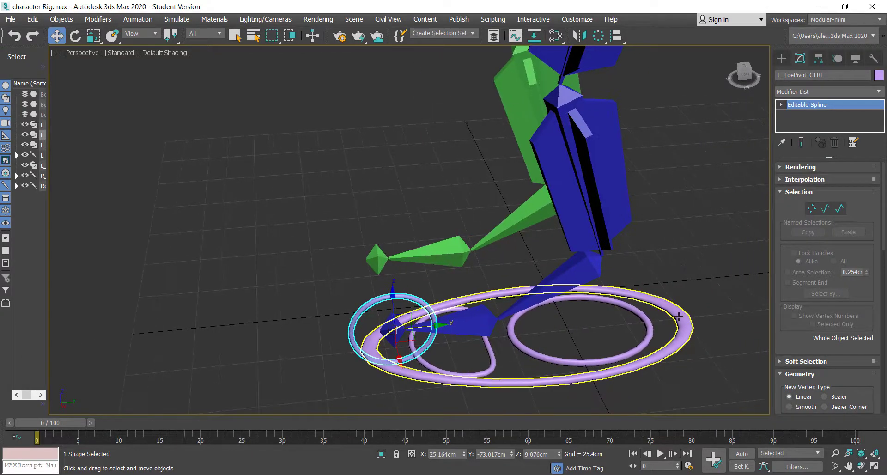
pyautogui.click(679, 317)
pyautogui.keyDown('alt'); pyautogui.moveTo(608, 344); pyautogui.dragTo(582, 327, button='middle'); pyautogui.keyUp('alt')
pyautogui.keyDown('alt'); pyautogui.moveTo(524, 334); pyautogui.dragTo(526, 323, button='middle'); pyautogui.keyUp('alt')
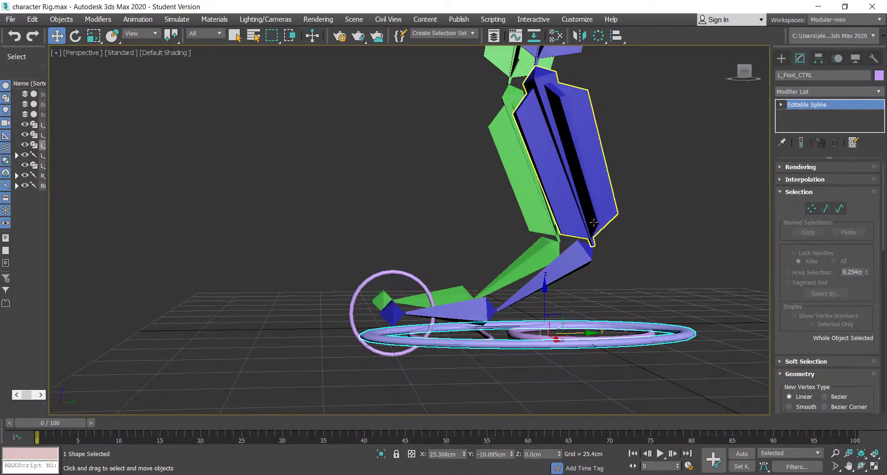
pyautogui.keyDown('alt'); pyautogui.moveTo(596, 256); pyautogui.dragTo(648, 365, button='middle'); pyautogui.keyUp('alt')
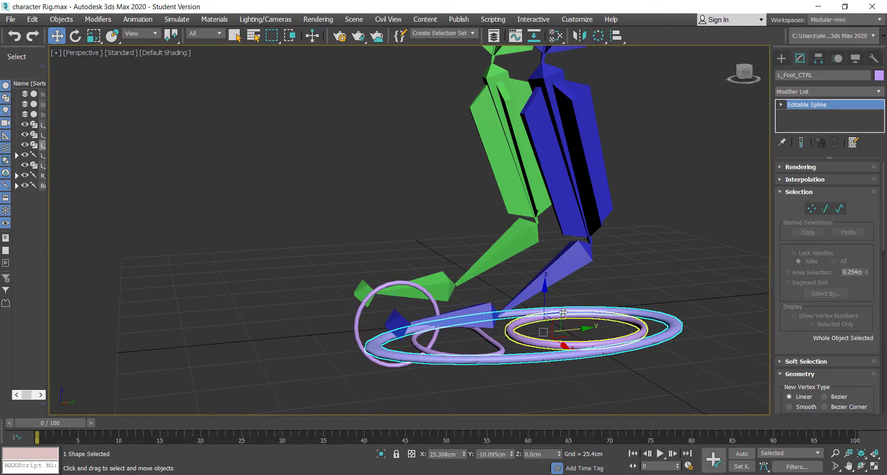
pyautogui.keyDown('alt'); pyautogui.moveTo(653, 262); pyautogui.dragTo(581, 281, button='middle'); pyautogui.keyUp('alt')
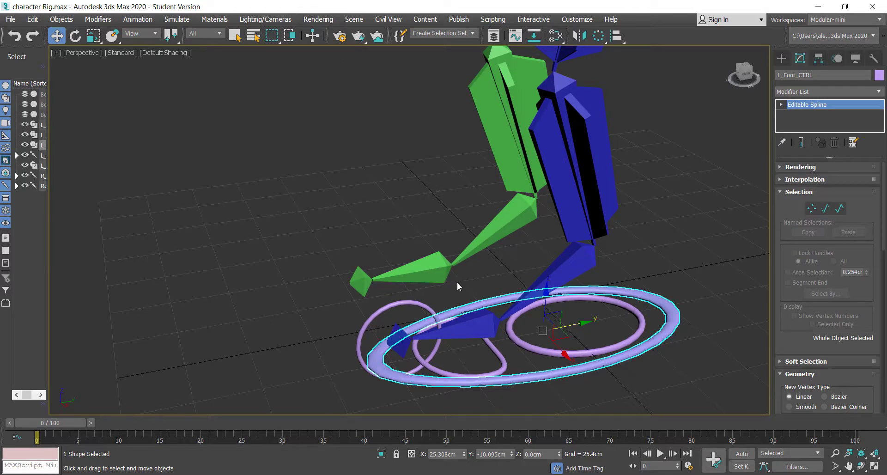
# Move only the foot oval's pivot high in front of the leg, to about Y -113 cm and Z 95 cm, and try moving the oval from there
pyautogui.click(819, 58)
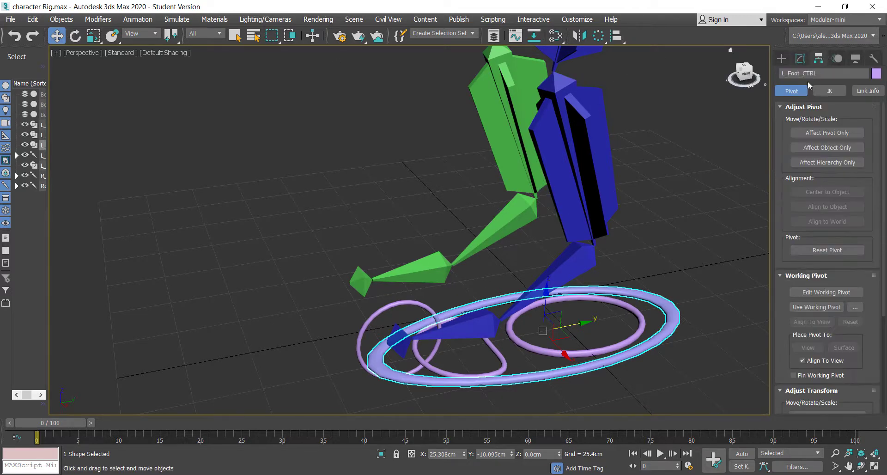
pyautogui.click(818, 134)
pyautogui.moveTo(554, 319); pyautogui.dragTo(287, 106)
pyautogui.click(822, 133)
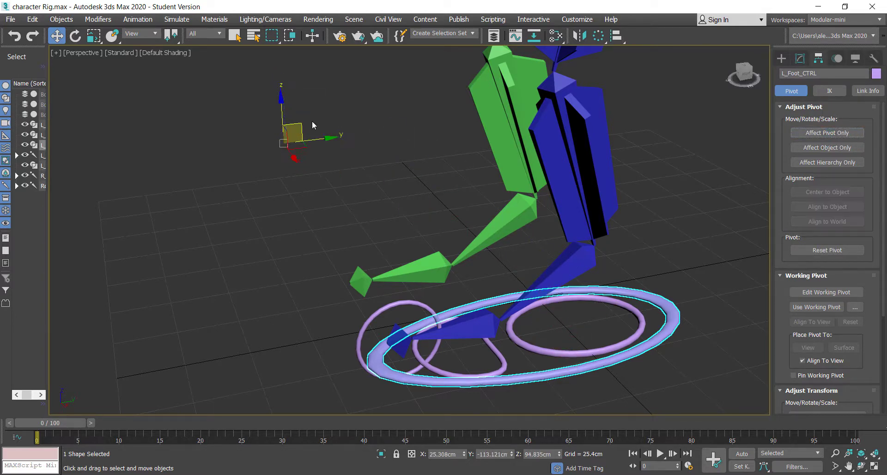
pyautogui.click(336, 151)
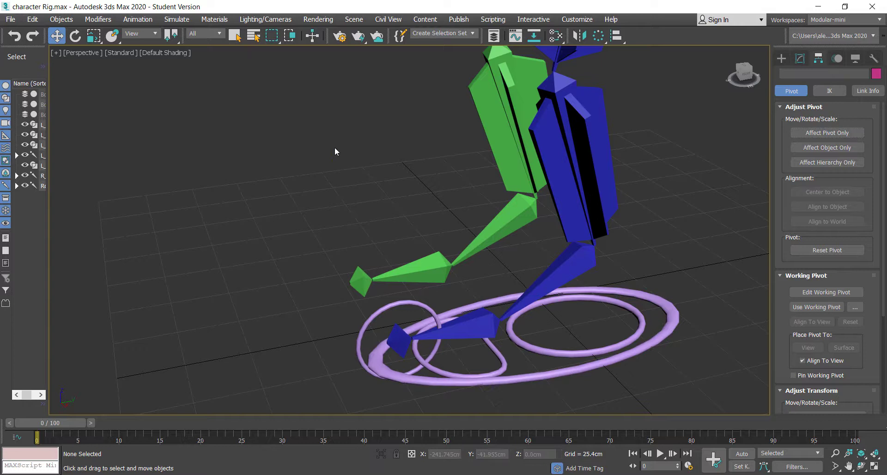
pyautogui.click(529, 375)
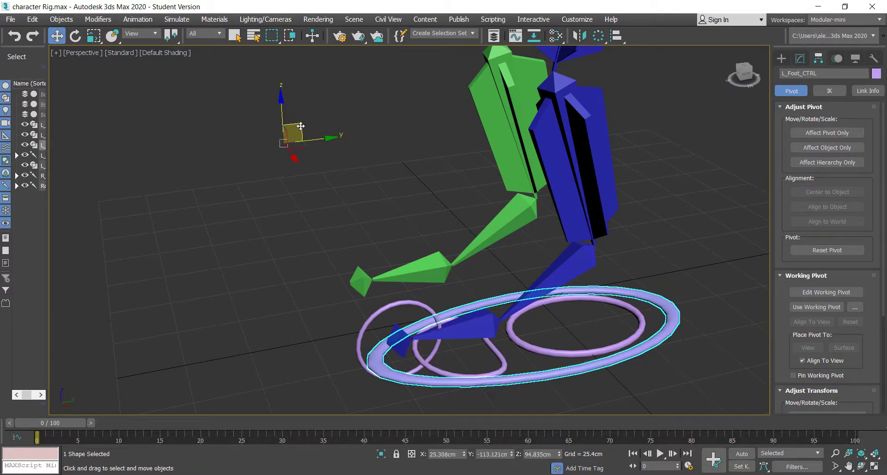
pyautogui.moveTo(301, 126); pyautogui.dragTo(340, 126)
pyautogui.hotkey('ctrl', 'z')
# Align only the foot oval's pivot to the blue foot bone's pivot point at the ankle in X, Y and Z position
pyautogui.click(823, 132)
pyautogui.keyDown('alt'); pyautogui.moveTo(507, 211); pyautogui.dragTo(528, 213, button='middle'); pyautogui.keyUp('alt')
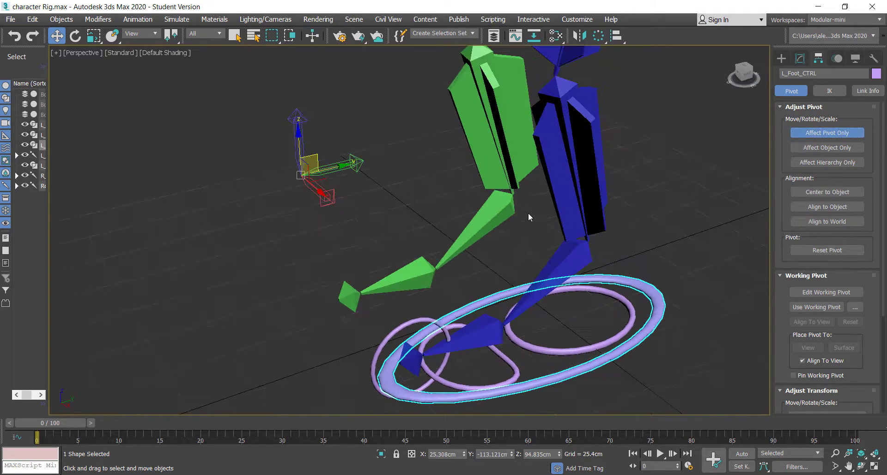
pyautogui.click(617, 37)
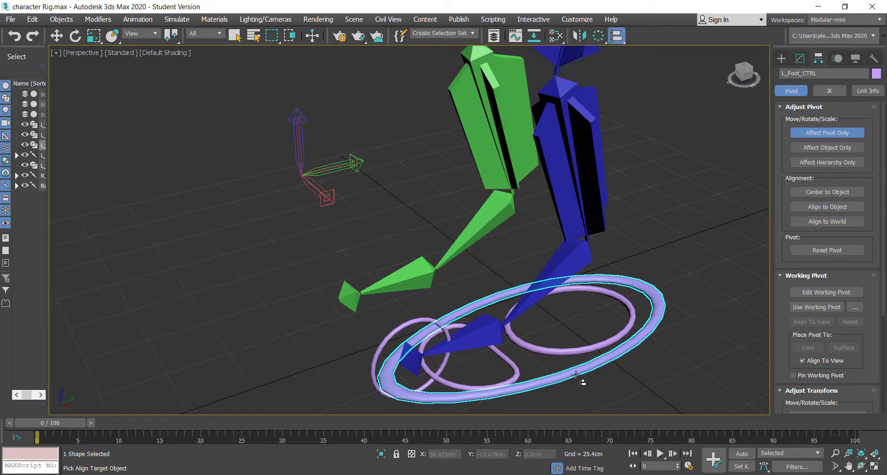
pyautogui.click(573, 262)
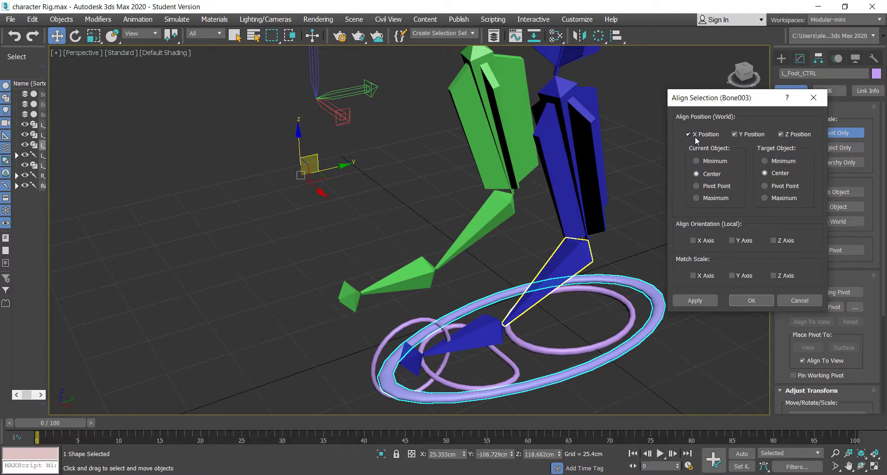
pyautogui.click(715, 186)
pyautogui.click(775, 187)
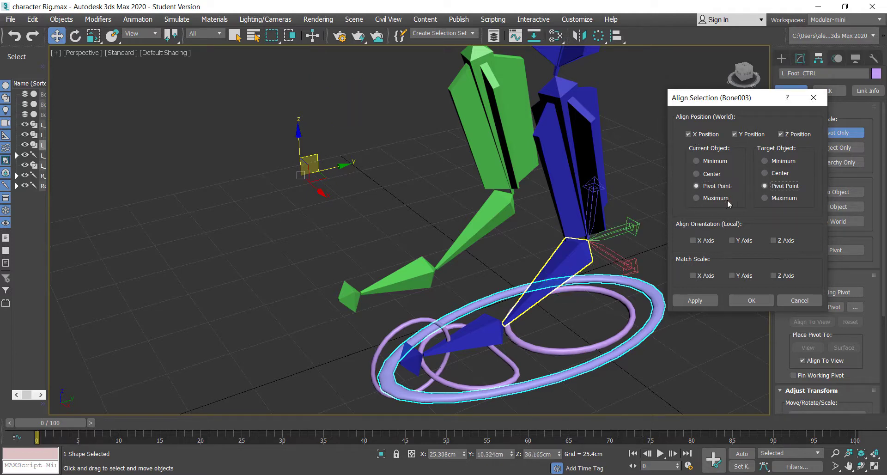
pyautogui.click(752, 301)
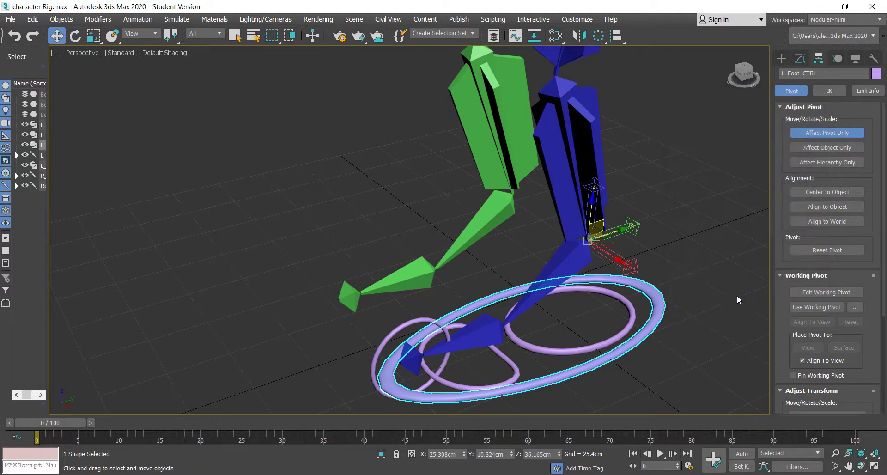
pyautogui.click(827, 134)
# Try moving the foot oval from its ankle pivot and undo the move
pyautogui.keyDown('alt'); pyautogui.moveTo(688, 235); pyautogui.dragTo(615, 245, button='middle'); pyautogui.keyUp('alt')
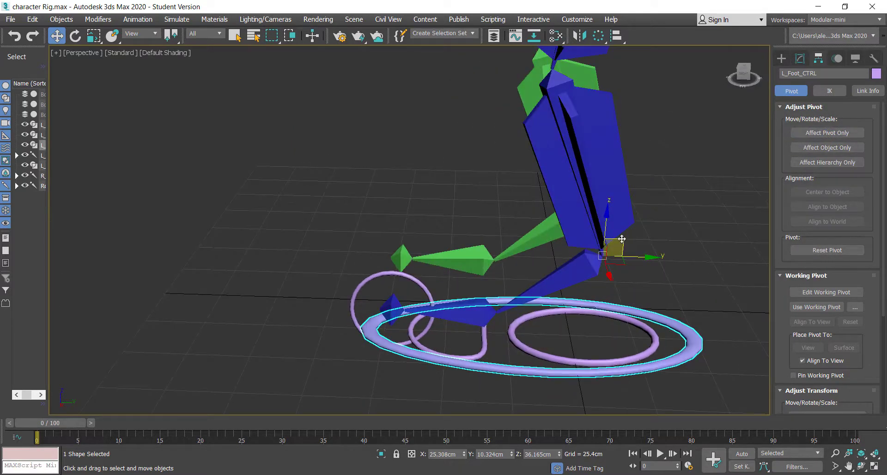
pyautogui.moveTo(617, 240); pyautogui.dragTo(614, 218)
pyautogui.hotkey('ctrl', 'z')
pyautogui.keyDown('alt'); pyautogui.moveTo(514, 265); pyautogui.dragTo(564, 301, button='middle'); pyautogui.keyUp('alt')
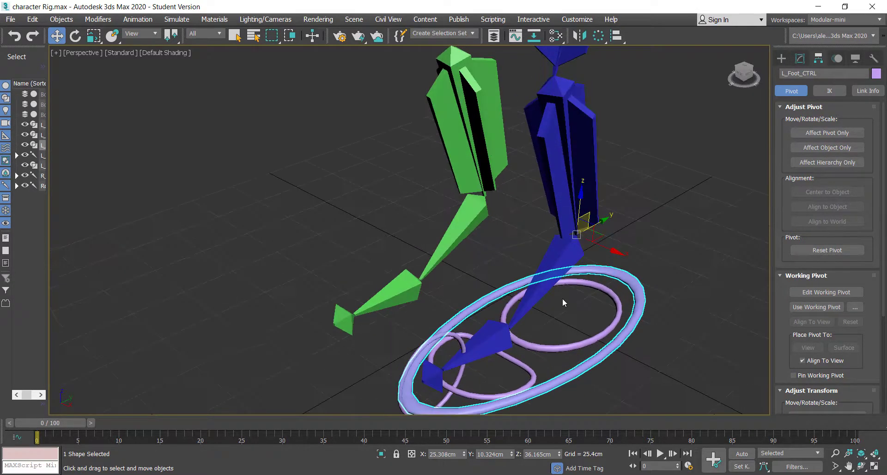
# Align only the L_Heel_CTRL oval's pivot to the pivot point of the blue toe bone (Bone004) in X, Y and Z position
pyautogui.click(571, 350)
pyautogui.click(801, 135)
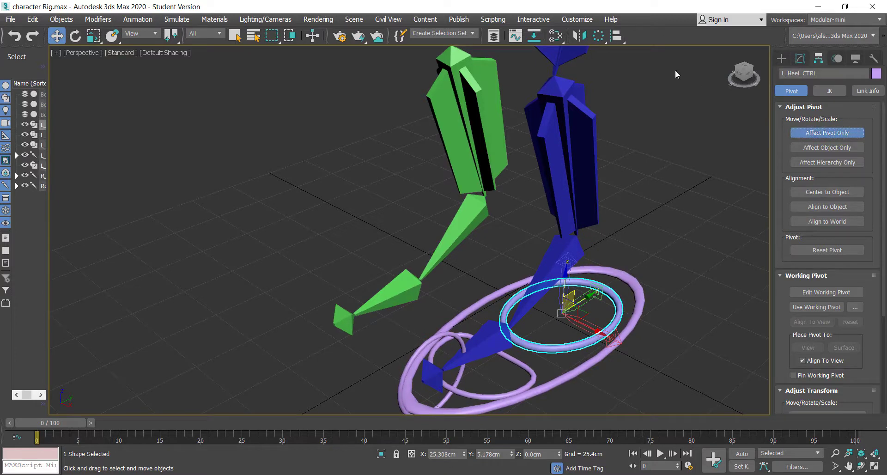
pyautogui.click(611, 37)
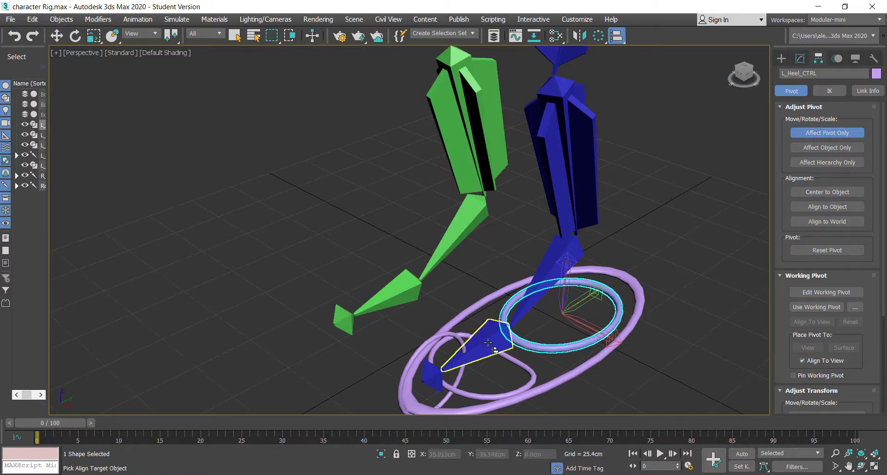
pyautogui.click(489, 340)
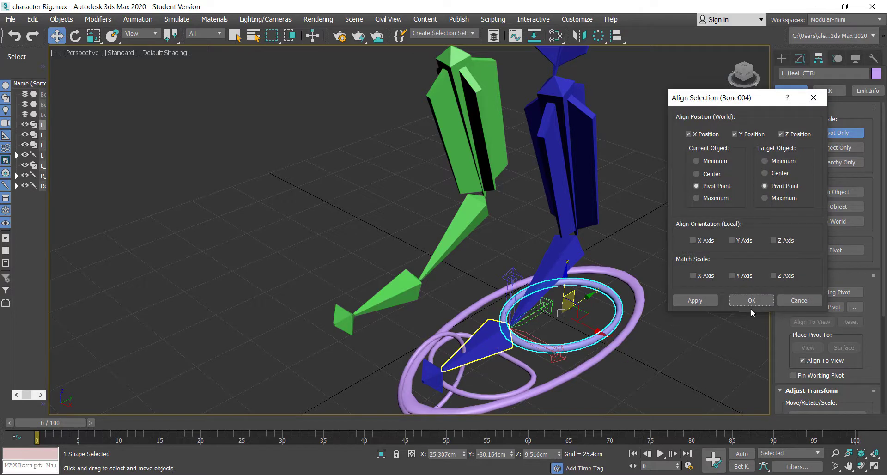
pyautogui.click(704, 300)
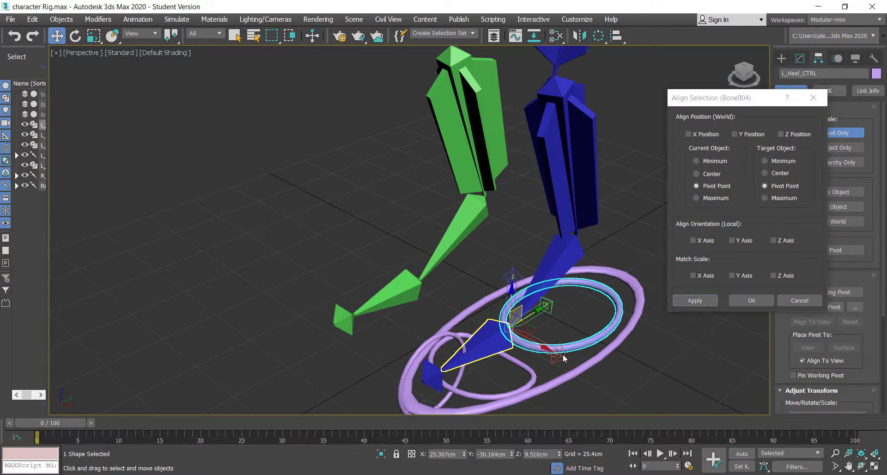
pyautogui.click(752, 301)
# Align only the L_Toe_CTRL shape's pivot to the blue toe bone's pivot point in X, Y and Z position
pyautogui.click(537, 370)
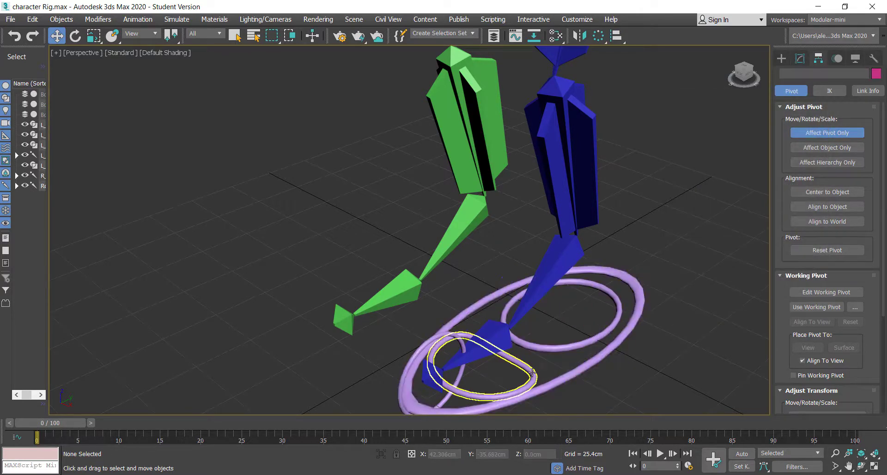
pyautogui.click(533, 375)
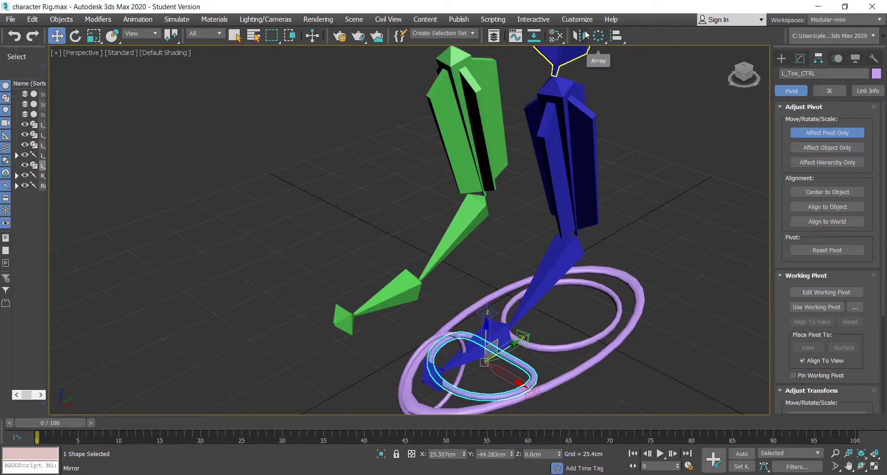
pyautogui.click(617, 35)
pyautogui.click(503, 327)
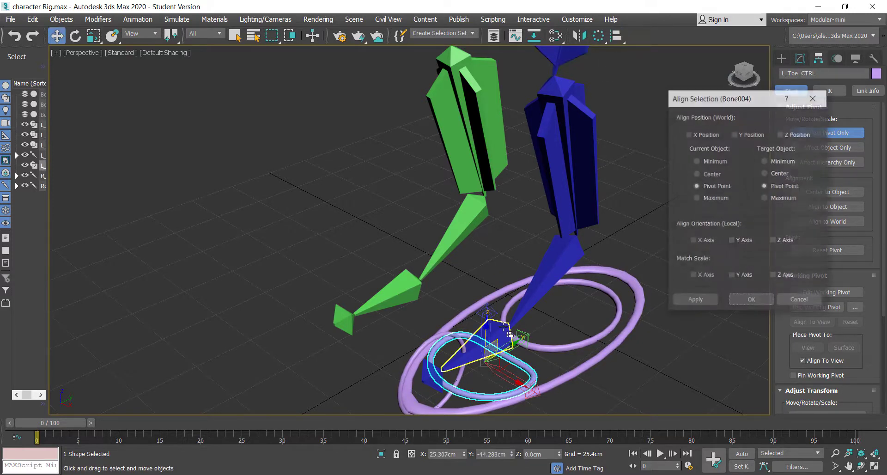
pyautogui.click(748, 301)
pyautogui.keyDown('alt'); pyautogui.moveTo(623, 357); pyautogui.dragTo(596, 347, button='middle'); pyautogui.keyUp('alt')
pyautogui.click(616, 35)
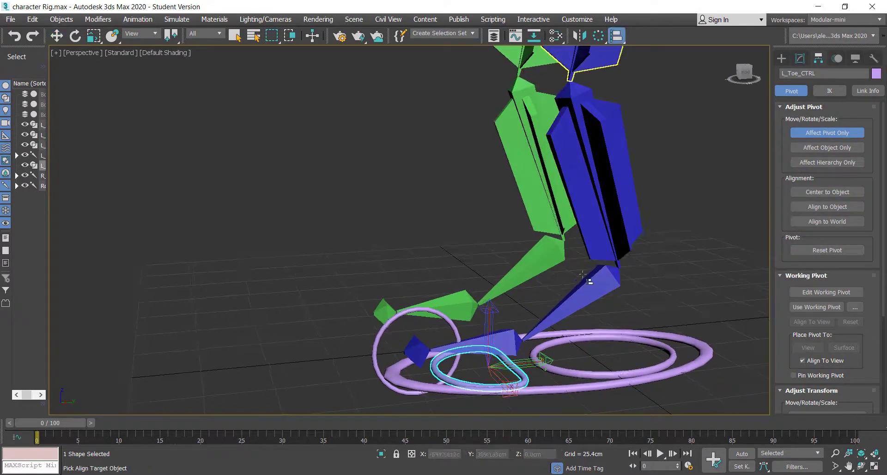
pyautogui.click(507, 343)
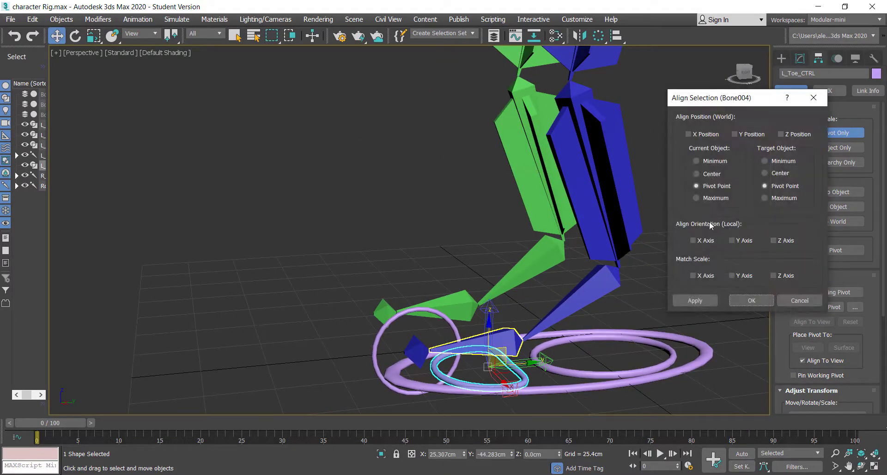
pyautogui.click(782, 134)
pyautogui.click(740, 135)
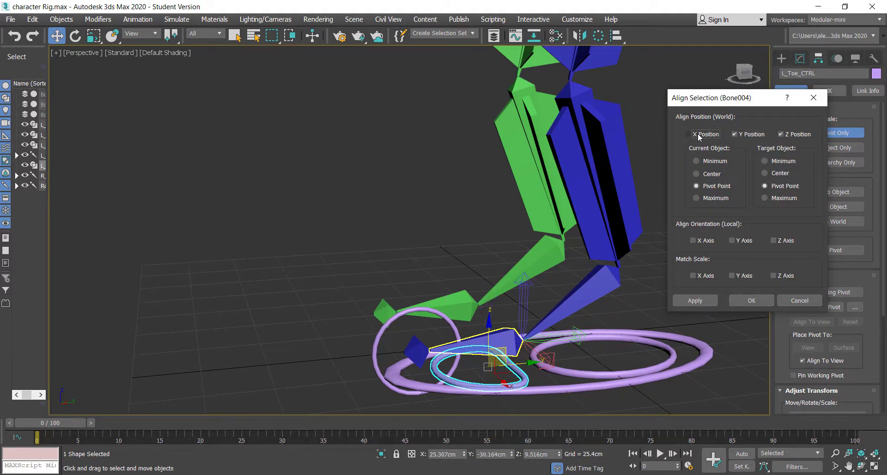
pyautogui.click(752, 300)
# Select the heel and toe controls in turn and examine where their pivots sit relative to the blue foot bones
pyautogui.click(578, 375)
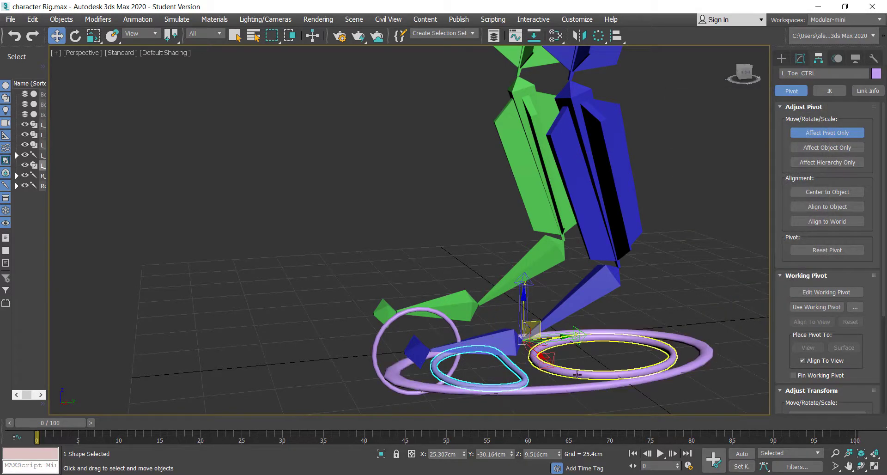
pyautogui.keyDown('alt'); pyautogui.moveTo(609, 366); pyautogui.dragTo(533, 358, button='middle'); pyautogui.keyUp('alt')
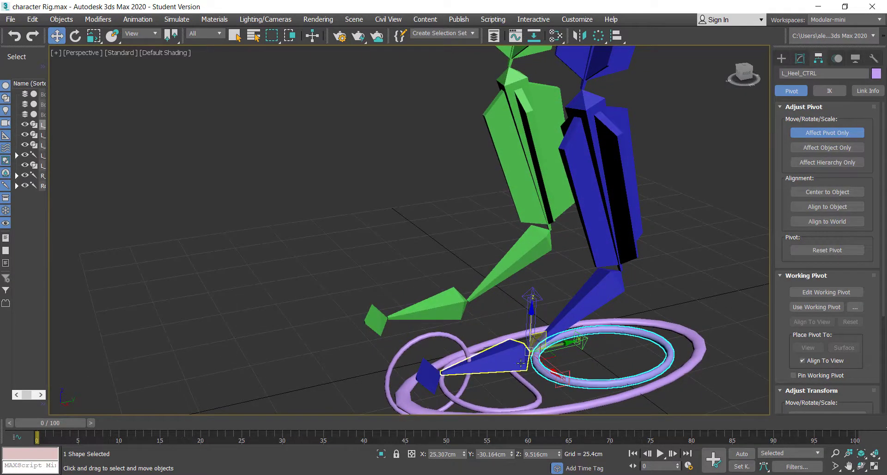
pyautogui.keyDown('alt'); pyautogui.moveTo(523, 364); pyautogui.dragTo(577, 371, button='middle'); pyautogui.keyUp('alt')
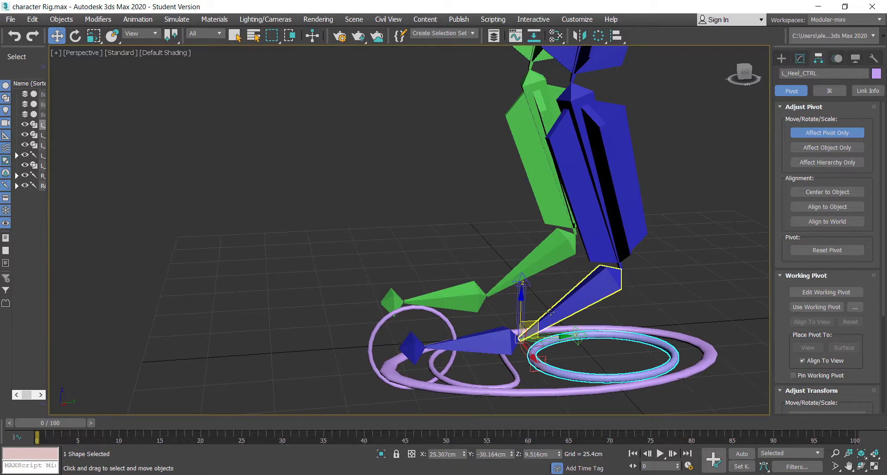
pyautogui.click(477, 350)
pyautogui.click(496, 370)
pyautogui.click(516, 382)
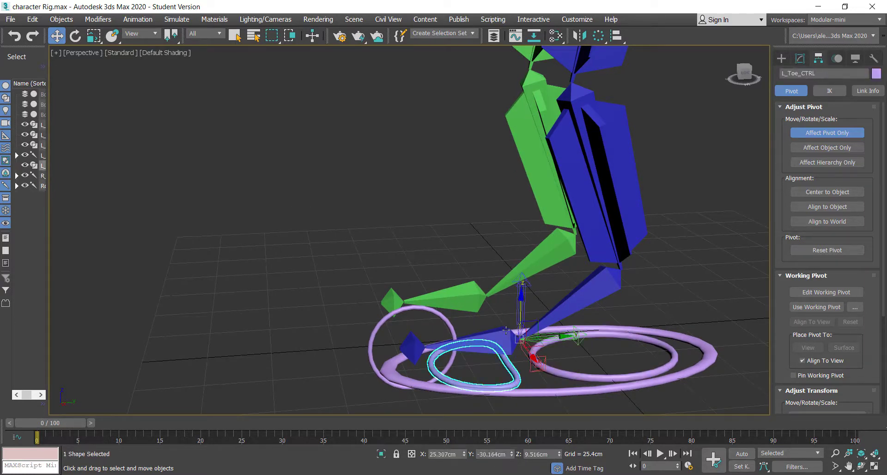
pyautogui.keyDown('alt'); pyautogui.moveTo(517, 382); pyautogui.dragTo(500, 340, button='middle'); pyautogui.keyUp('alt')
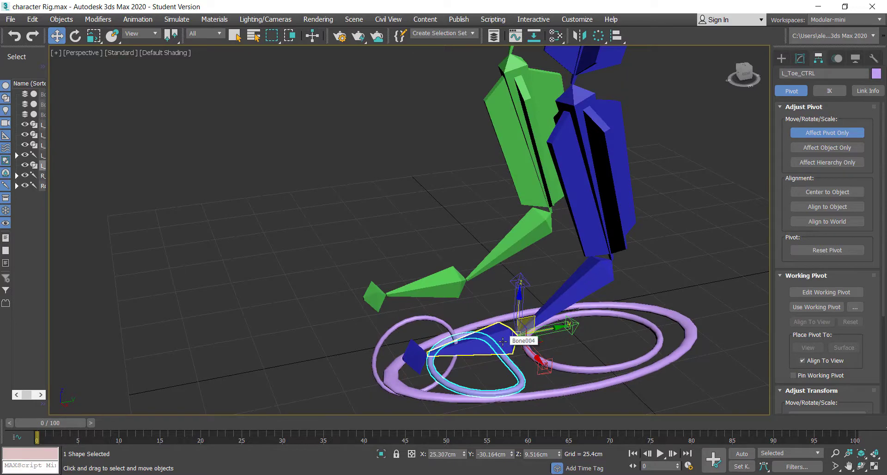
pyautogui.keyDown('alt'); pyautogui.moveTo(503, 341); pyautogui.dragTo(563, 318, button='middle'); pyautogui.keyUp('alt')
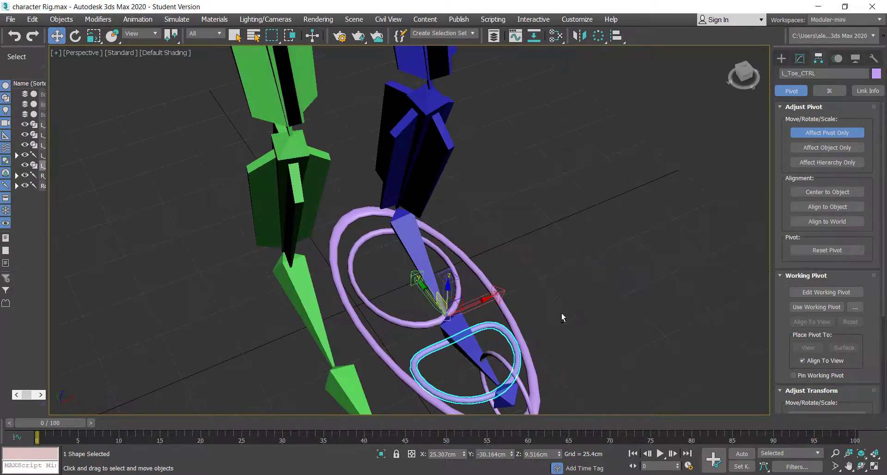
# Select the toe pivot, toe, foot and heel controls together and leave pivot-only editing
pyautogui.click(529, 388)
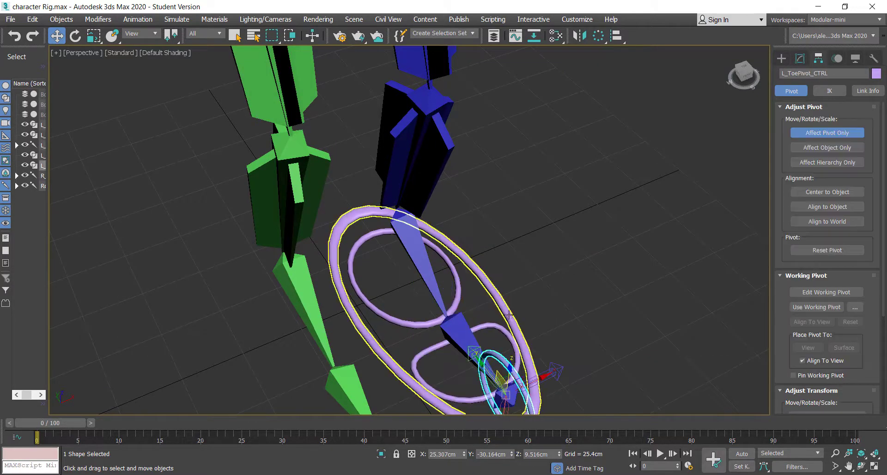
pyautogui.keyDown('ctrl'); pyautogui.click(506, 332); pyautogui.keyUp('ctrl')
pyautogui.keyDown('ctrl'); pyautogui.click(489, 283); pyautogui.keyUp('ctrl')
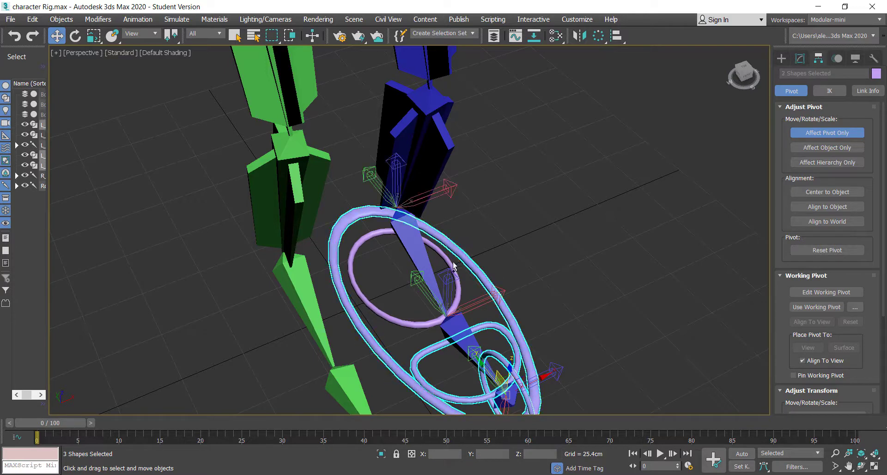
pyautogui.keyDown('ctrl'); pyautogui.click(444, 253); pyautogui.keyUp('ctrl')
pyautogui.click(842, 134)
# Try mirroring the four foot controls in X without cloning and shifting them towards the green leg, and undo the attempt
pyautogui.scroll(-6, 629, 263)
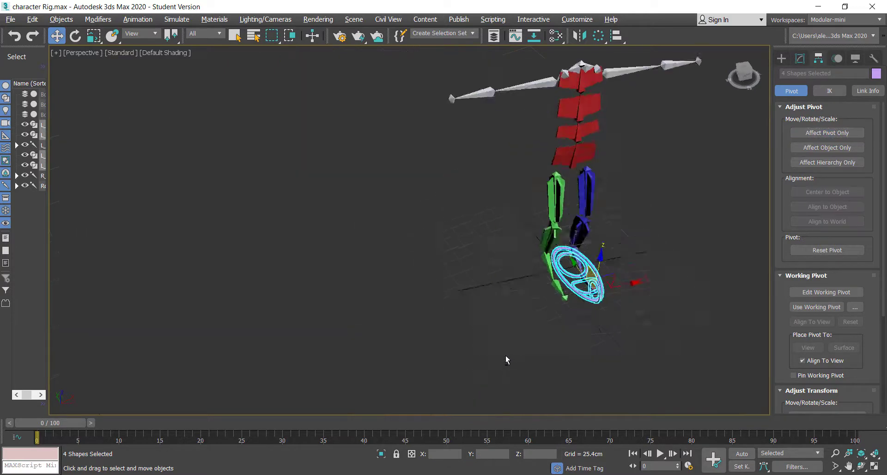
pyautogui.keyDown('alt'); pyautogui.moveTo(505, 356); pyautogui.dragTo(595, 326, button='middle'); pyautogui.keyUp('alt')
pyautogui.scroll(2, 504, 314)
pyautogui.keyDown('alt'); pyautogui.moveTo(615, 145); pyautogui.dragTo(532, 163, button='middle'); pyautogui.keyUp('alt')
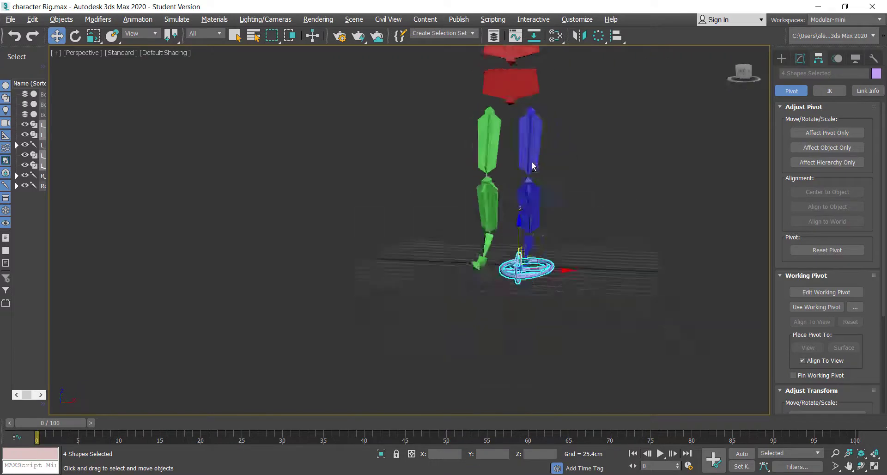
pyautogui.scroll(4, 540, 152)
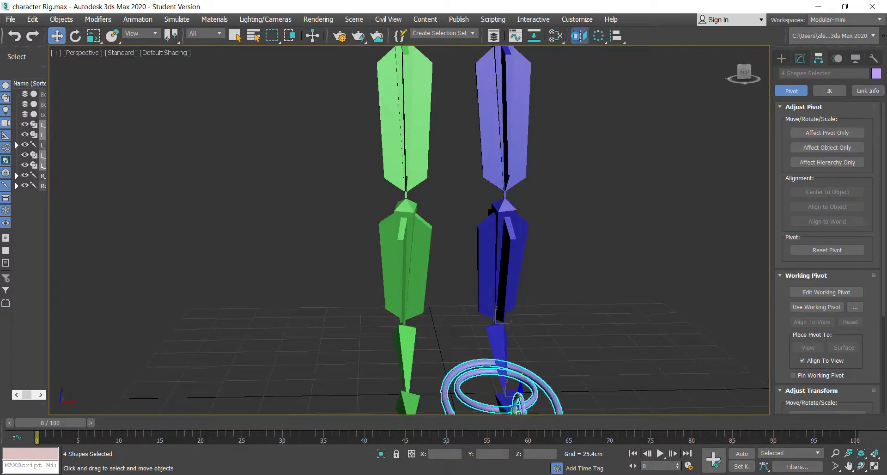
pyautogui.click(580, 35)
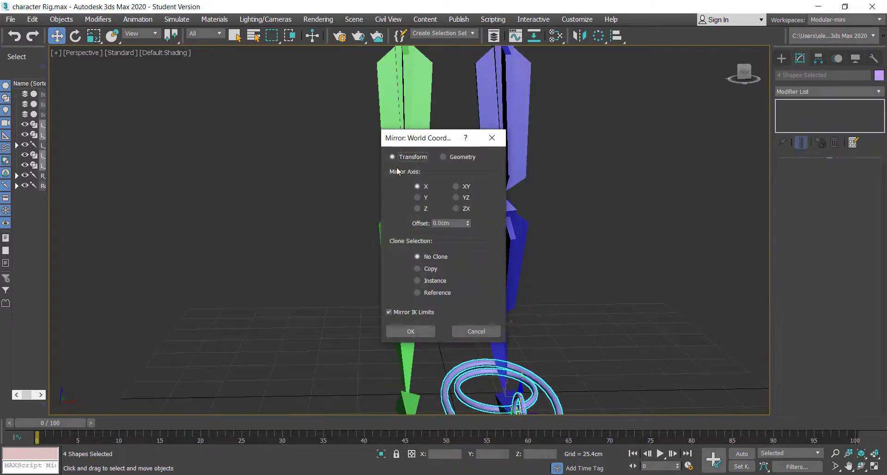
pyautogui.click(411, 332)
pyautogui.scroll(-5, 503, 317)
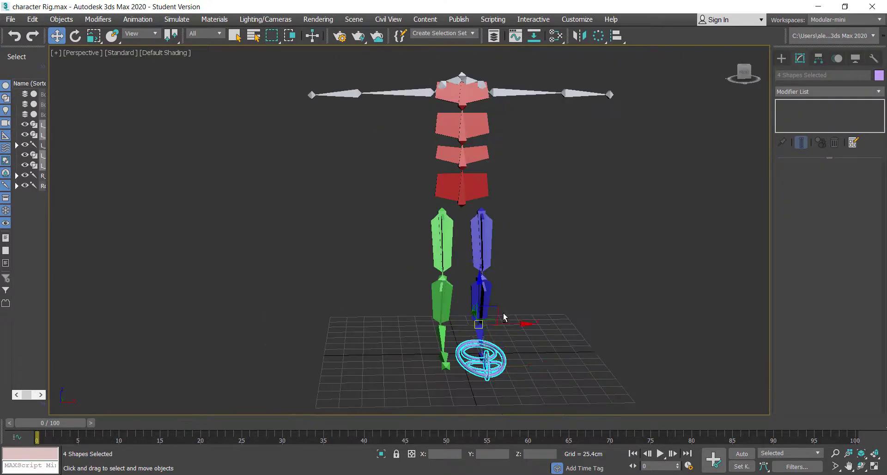
pyautogui.moveTo(526, 324); pyautogui.dragTo(499, 327)
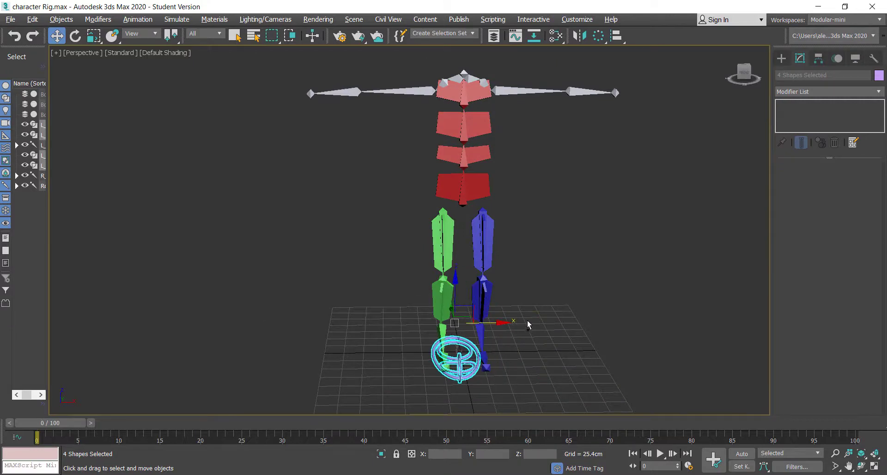
pyautogui.hotkey('ctrl', 'z')
# Mirror the four blue foot controls in X as copies, offset -51.029 cm, onto the green foot
pyautogui.scroll(2, 538, 357)
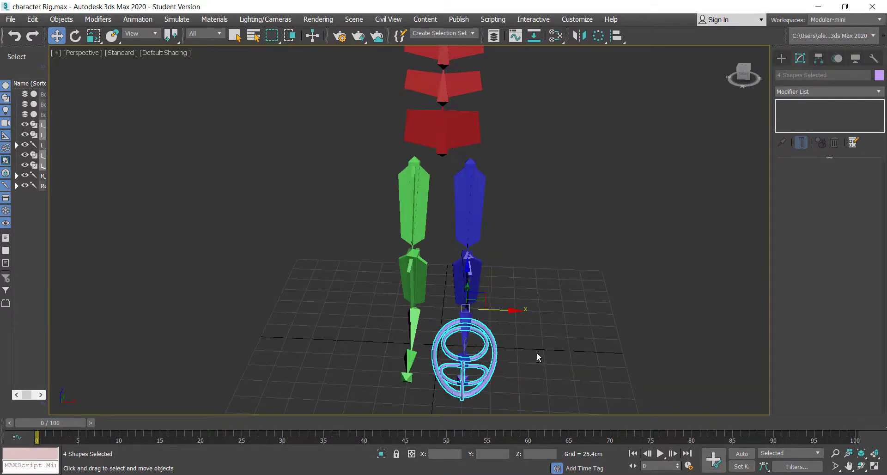
pyautogui.click(583, 40)
pyautogui.click(430, 267)
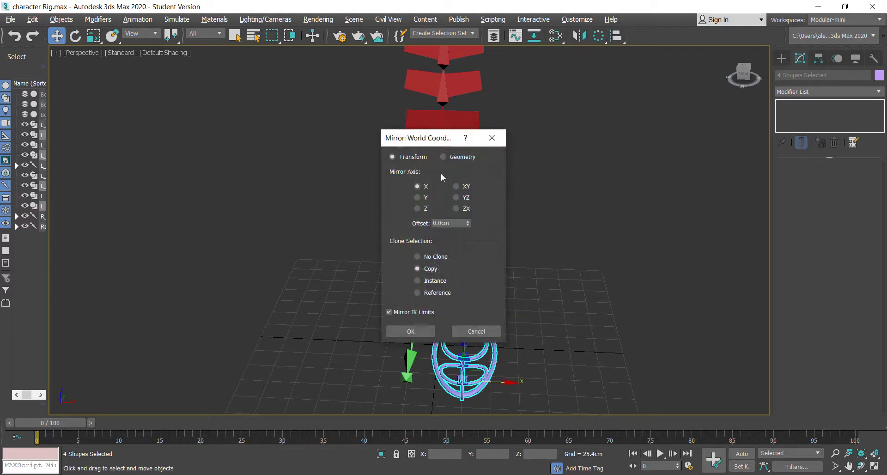
pyautogui.moveTo(421, 146); pyautogui.dragTo(118, 90)
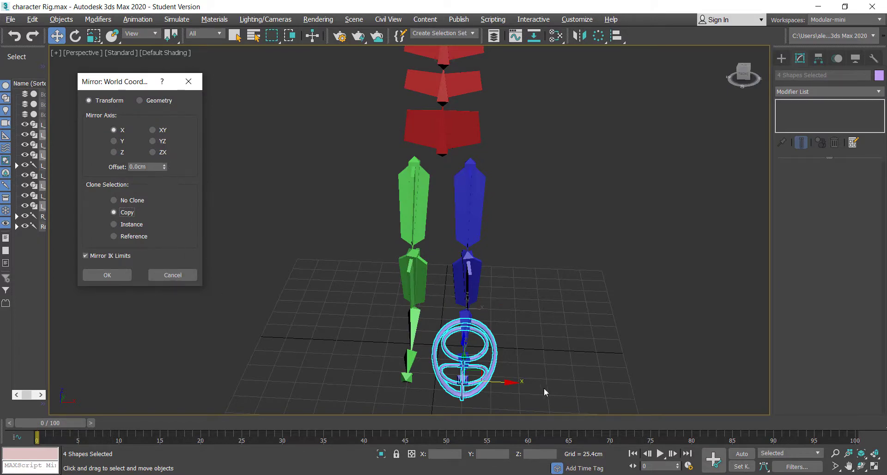
pyautogui.moveTo(164, 169); pyautogui.dragTo(243, 145)
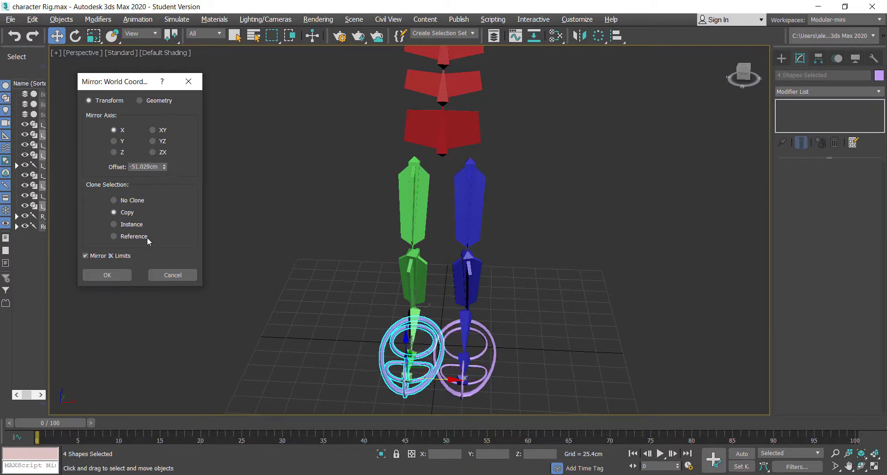
pyautogui.click(93, 272)
# Align the copied foot oval by its pivot point to the green foot bone's pivot point in X, Y and Z position
pyautogui.keyDown('alt'); pyautogui.moveTo(527, 305); pyautogui.dragTo(515, 204, button='middle'); pyautogui.keyUp('alt')
pyautogui.scroll(5, 475, 209)
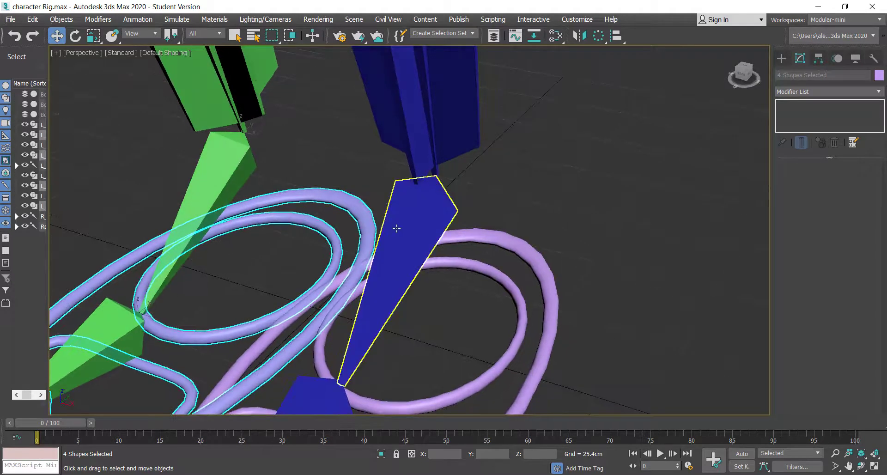
pyautogui.keyDown('alt'); pyautogui.moveTo(396, 228); pyautogui.dragTo(436, 194, button='middle'); pyautogui.keyUp('alt')
pyautogui.click(437, 202)
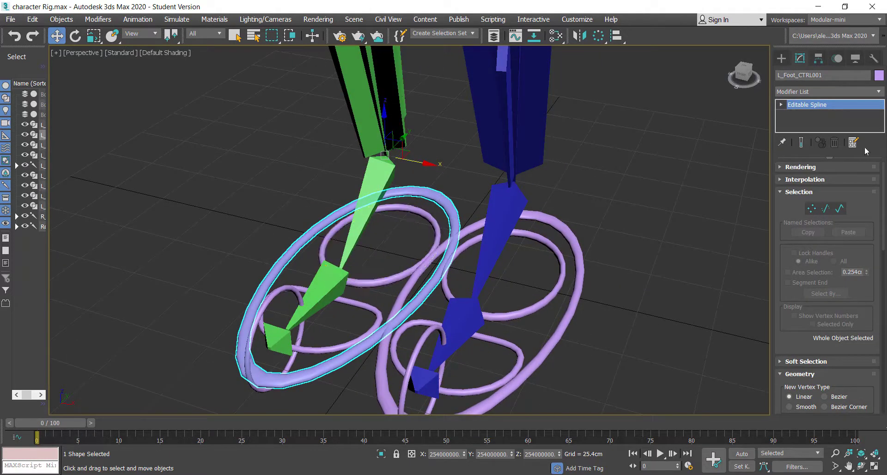
pyautogui.click(616, 36)
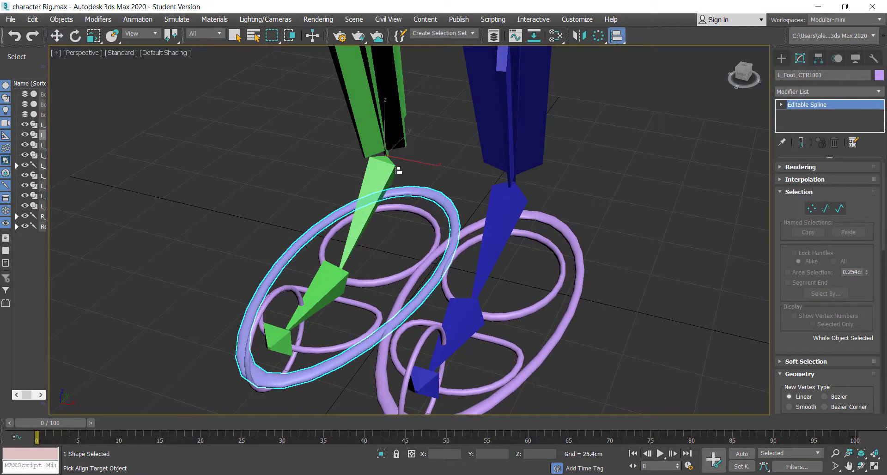
pyautogui.click(378, 180)
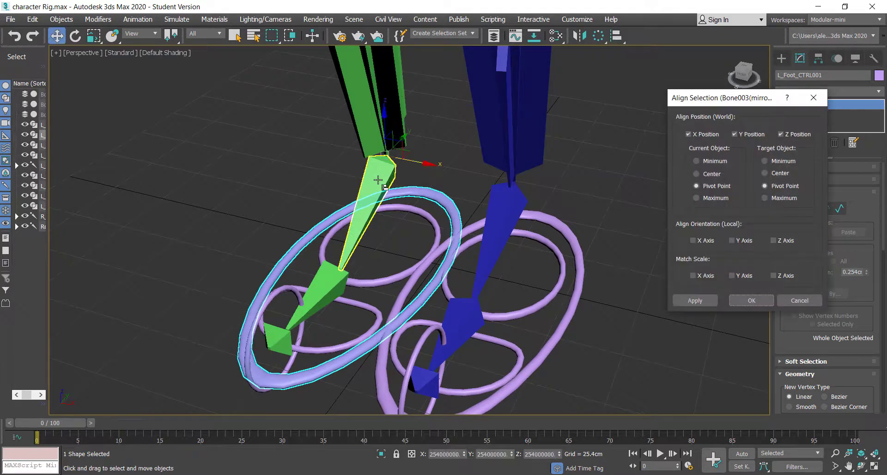
pyautogui.click(751, 301)
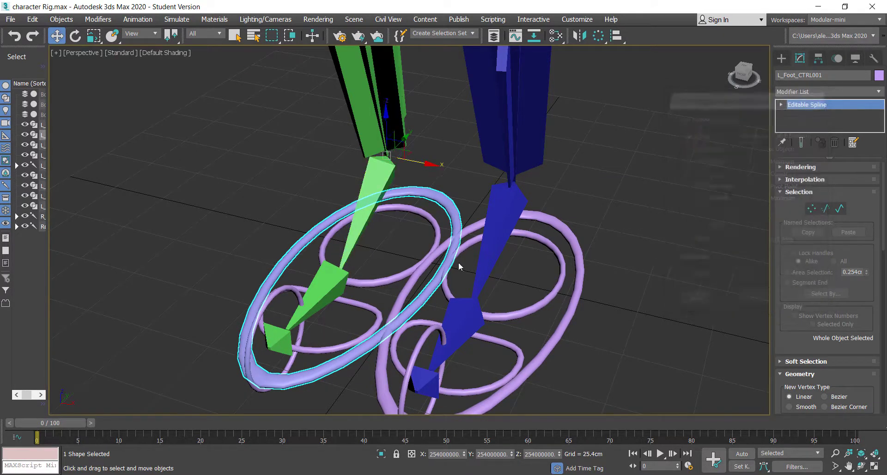
# Align the copied heel control by its pivot point to the pivot point of the green toe bone
pyautogui.click(389, 280)
pyautogui.keyDown('alt'); pyautogui.moveTo(389, 280); pyautogui.dragTo(280, 260, button='middle'); pyautogui.keyUp('alt')
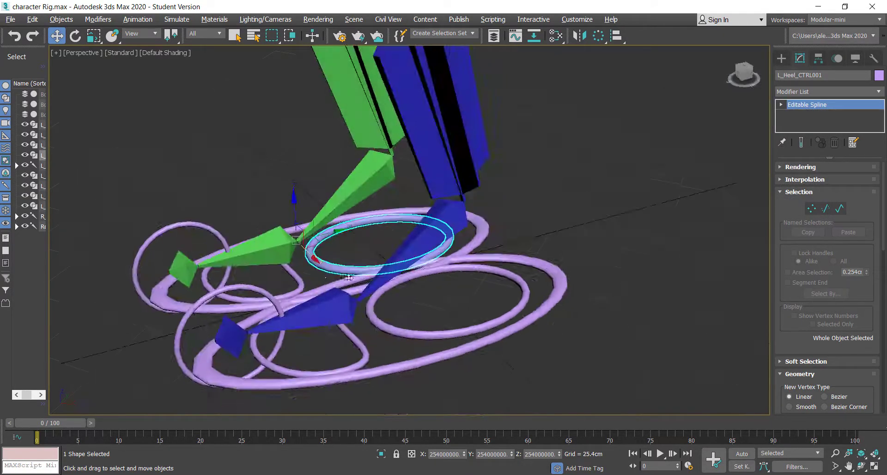
pyautogui.click(617, 35)
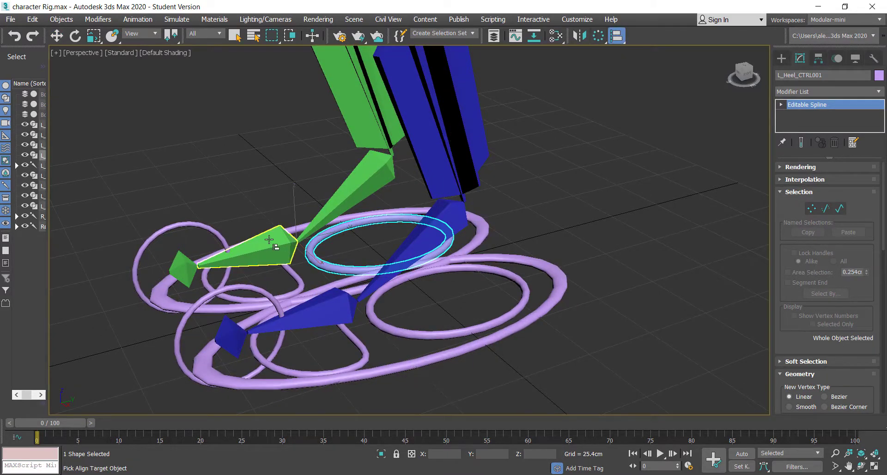
pyautogui.click(257, 247)
pyautogui.click(751, 300)
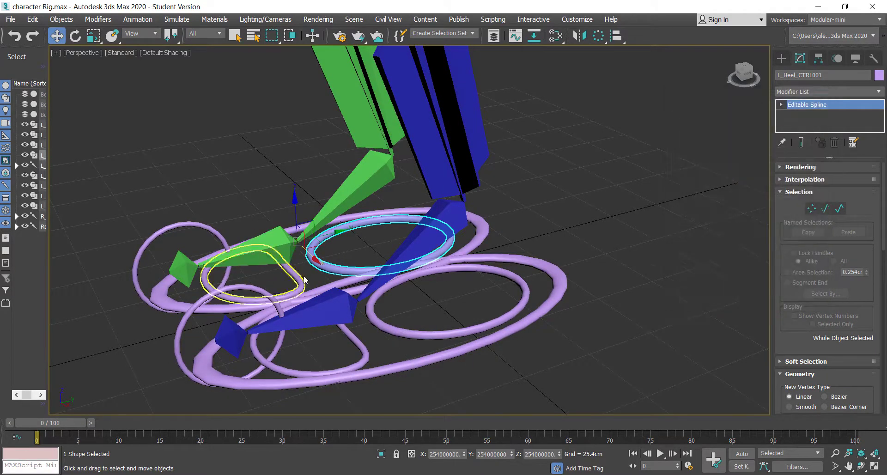
# Align the copied toe control's pivot point to the green toe bone's pivot point in X, Y and Z position
pyautogui.click(302, 279)
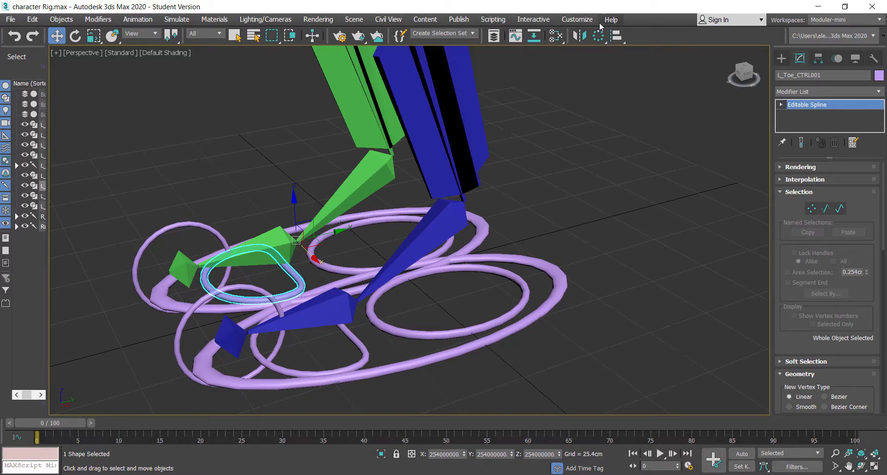
pyautogui.click(617, 36)
pyautogui.click(306, 254)
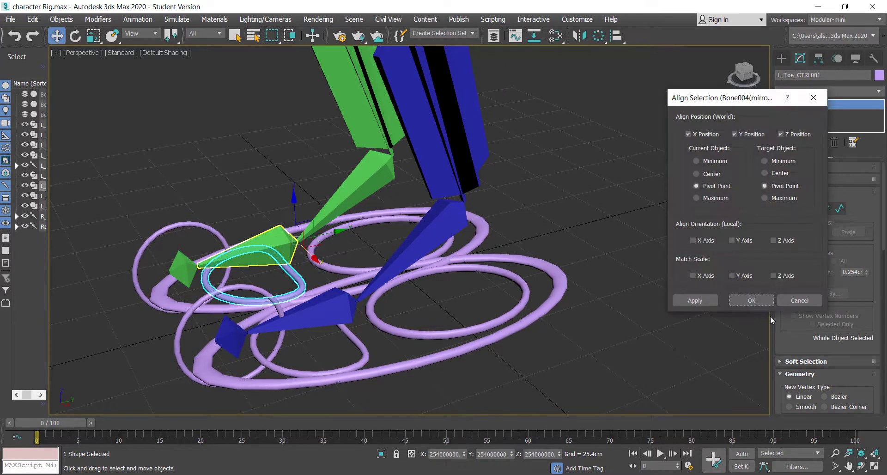
pyautogui.click(751, 300)
# Align the copied toe pivot circle by pivot point to the green end bone at the toe tip in X, Y and Z
pyautogui.click(185, 226)
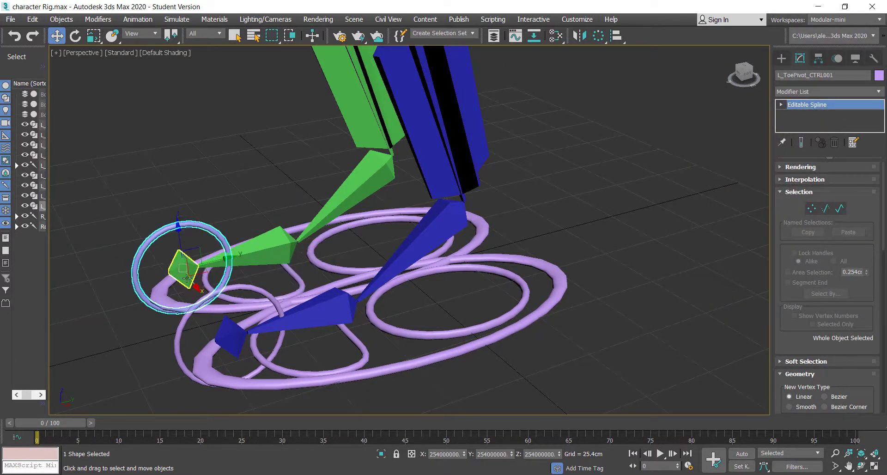
pyautogui.click(617, 36)
pyautogui.click(175, 263)
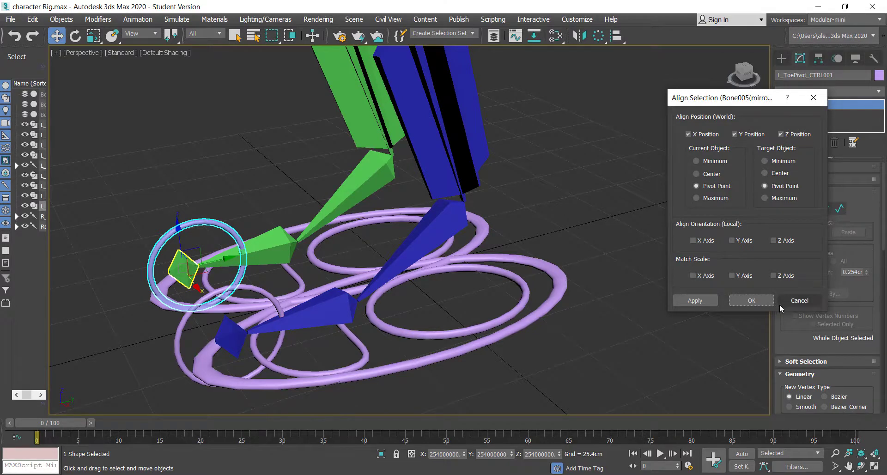
pyautogui.click(752, 300)
# Align the original toe pivot circle by pivot point to the blue end bone in X, Y and Z position
pyautogui.click(178, 333)
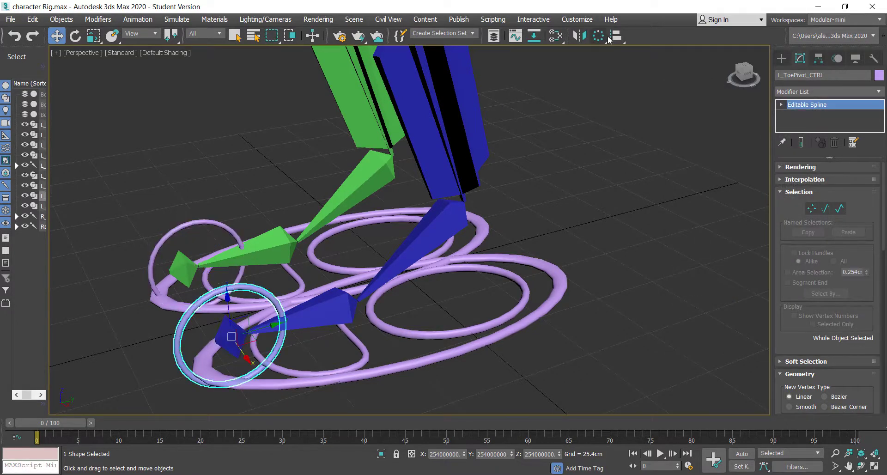
pyautogui.click(617, 36)
pyautogui.click(227, 332)
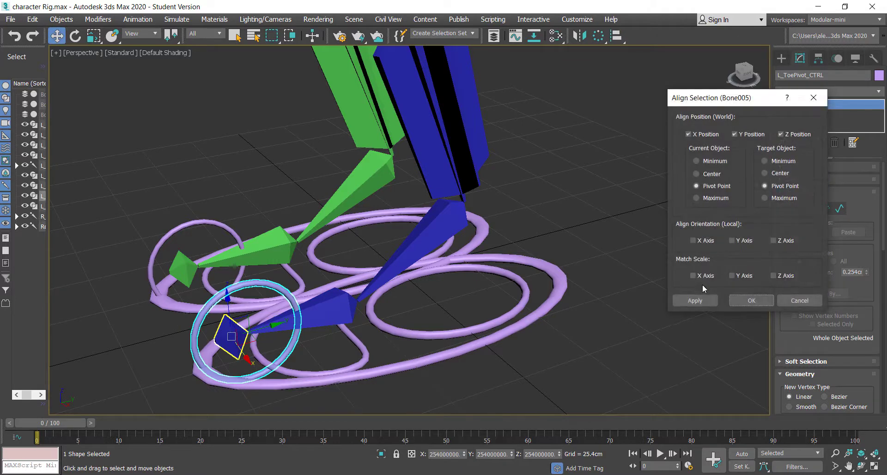
pyautogui.click(735, 301)
# Color the foot, toe pivot, toe and heel controls of the blue foot together in medium blue
pyautogui.scroll(-5, 726, 298)
pyautogui.keyDown('alt'); pyautogui.moveTo(587, 277); pyautogui.dragTo(647, 293, button='middle'); pyautogui.keyUp('alt')
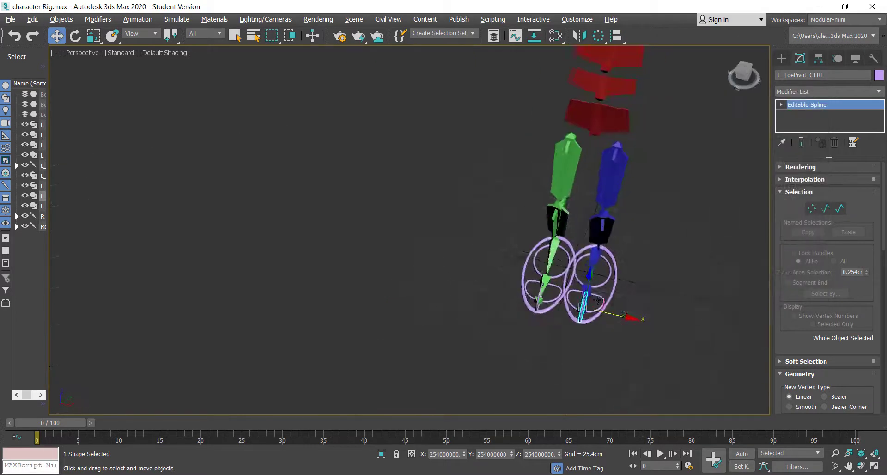
pyautogui.scroll(3, 612, 300)
pyautogui.click(560, 356)
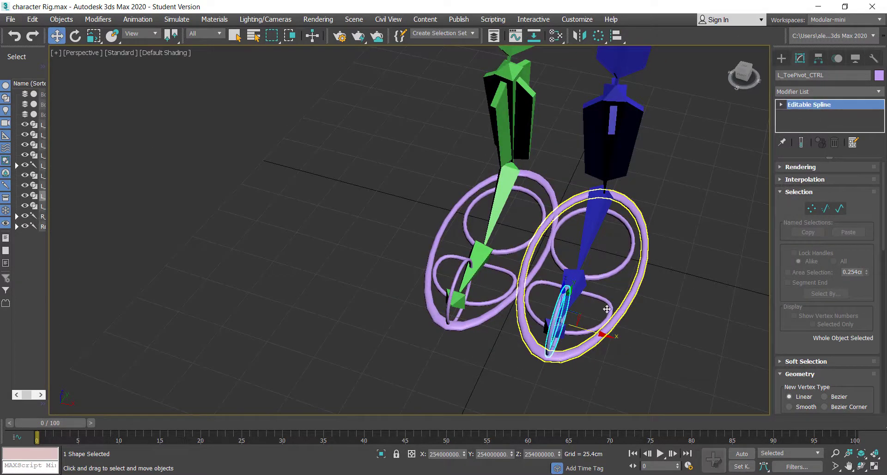
pyautogui.keyDown('shift'); pyautogui.moveTo(560, 357); pyautogui.dragTo(607, 307); pyautogui.keyUp('shift')
pyautogui.click(495, 293)
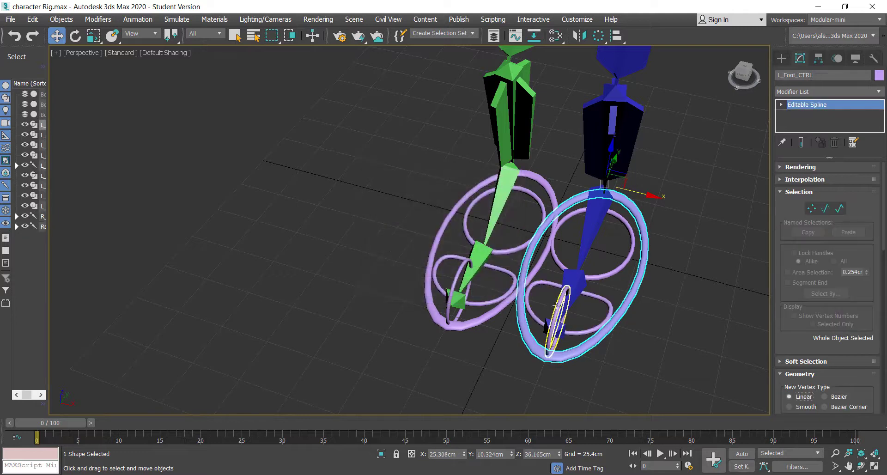
pyautogui.keyDown('ctrl'); pyautogui.click(553, 337); pyautogui.keyUp('ctrl')
pyautogui.keyDown('ctrl'); pyautogui.click(583, 332); pyautogui.keyUp('ctrl')
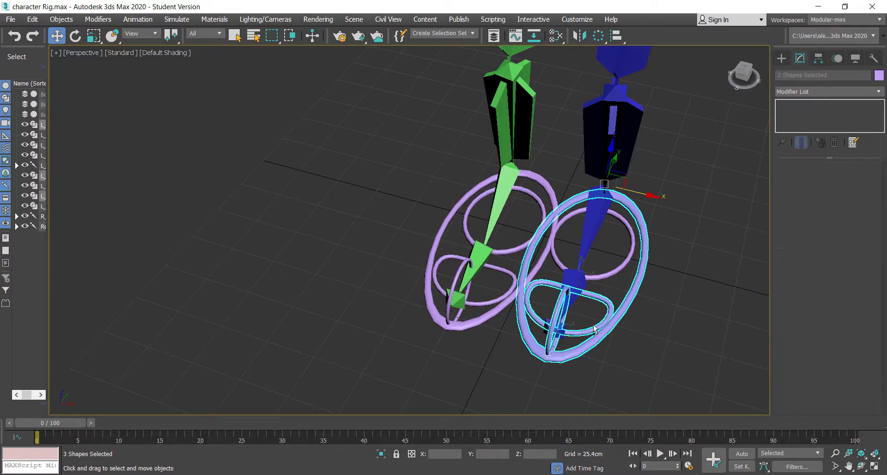
pyautogui.keyDown('ctrl'); pyautogui.click(621, 265); pyautogui.keyUp('ctrl')
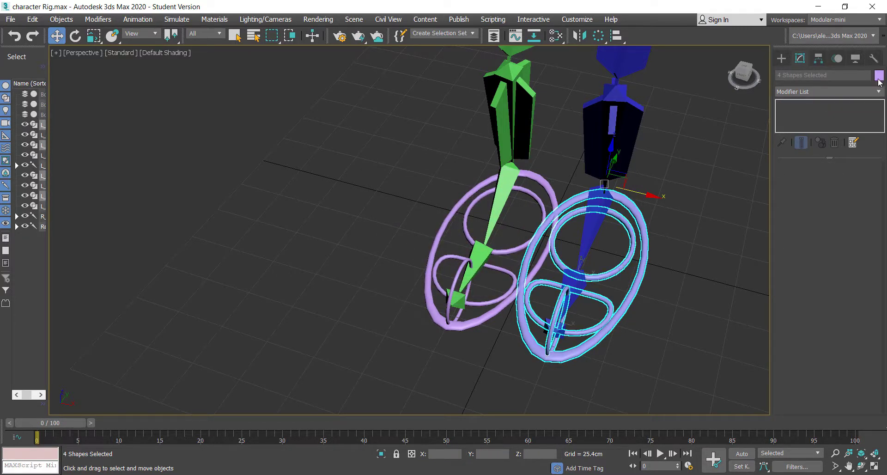
pyautogui.click(879, 75)
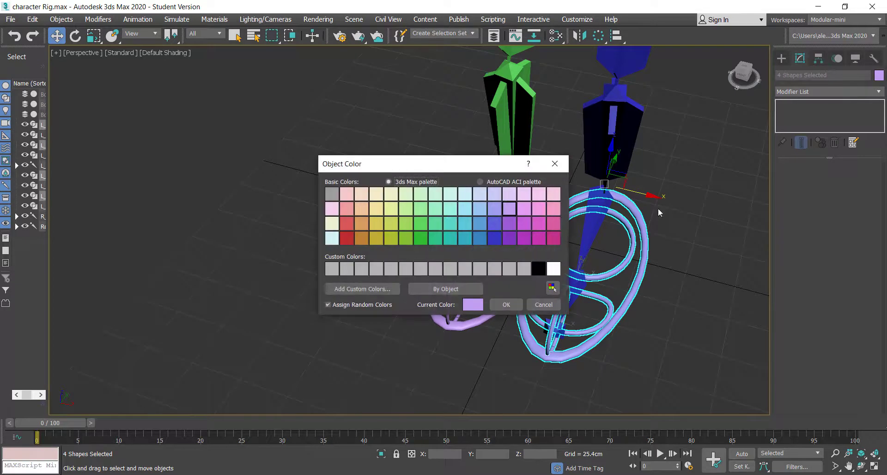
pyautogui.click(493, 224)
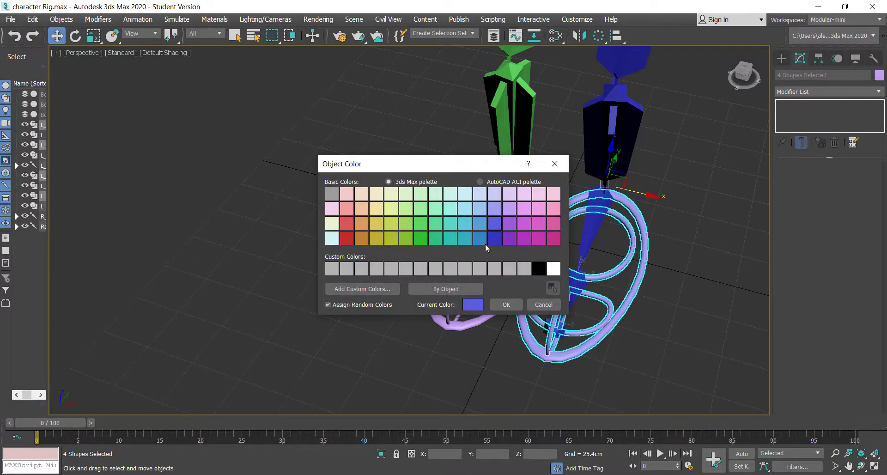
pyautogui.click(481, 227)
pyautogui.click(506, 306)
# Color the foot, heel and toe controls of the green foot together in medium green
pyautogui.keyDown('alt'); pyautogui.moveTo(506, 306); pyautogui.dragTo(527, 285, button='middle'); pyautogui.keyUp('alt')
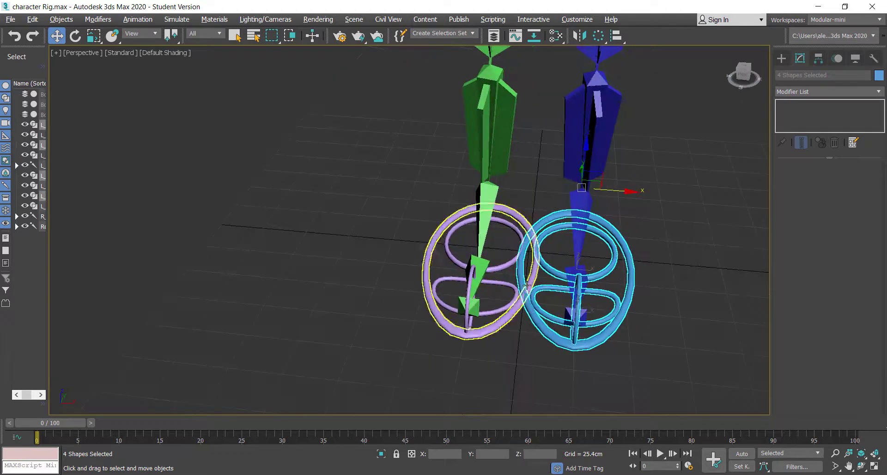
pyautogui.click(513, 211)
pyautogui.keyDown('ctrl'); pyautogui.click(515, 228); pyautogui.keyUp('ctrl')
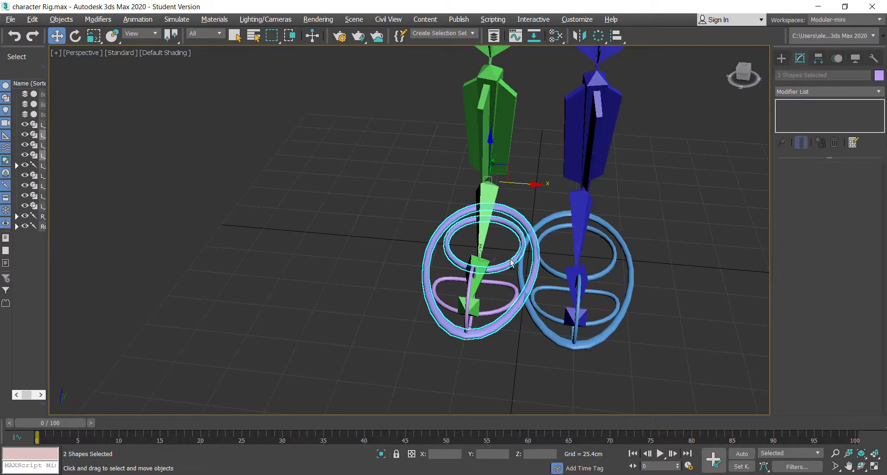
pyautogui.keyDown('ctrl'); pyautogui.click(509, 284); pyautogui.keyUp('ctrl')
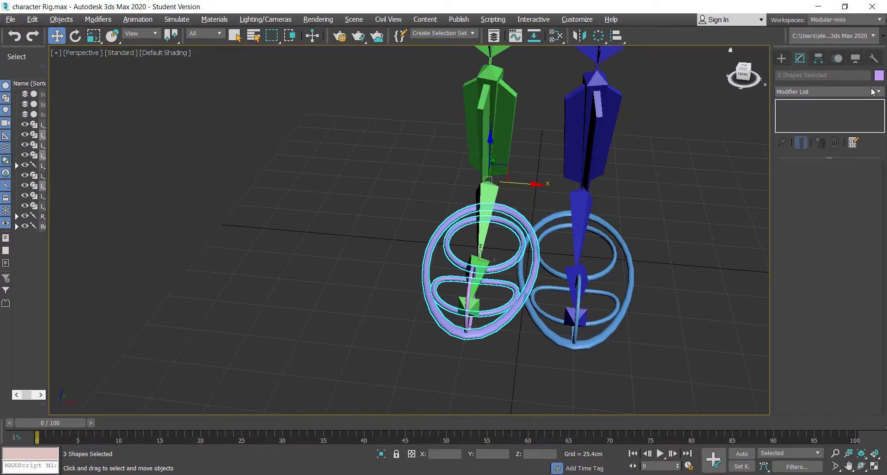
pyautogui.click(421, 224)
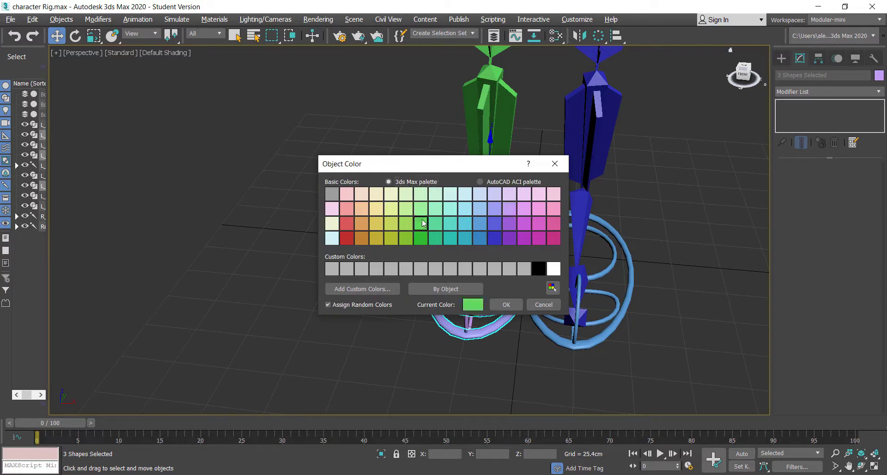
pyautogui.click(500, 306)
# Clear the selection and examine the recolored foot controls and the whole skeleton from several angles
pyautogui.keyDown('alt'); pyautogui.moveTo(578, 319); pyautogui.dragTo(560, 283, button='middle'); pyautogui.keyUp('alt')
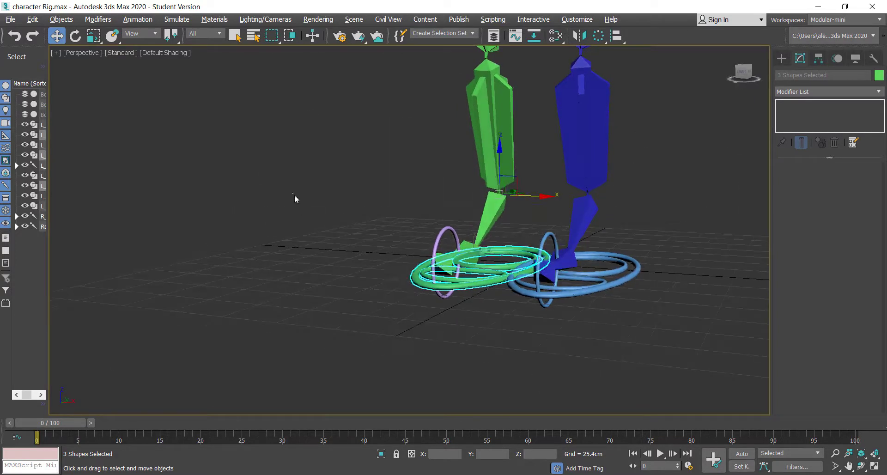
pyautogui.click(295, 198)
pyautogui.keyDown('alt'); pyautogui.moveTo(545, 247); pyautogui.dragTo(644, 235, button='middle'); pyautogui.keyUp('alt')
pyautogui.keyDown('alt'); pyautogui.moveTo(670, 197); pyautogui.dragTo(597, 266, button='middle'); pyautogui.keyUp('alt')
pyautogui.scroll(-5, 623, 247)
pyautogui.scroll(5, 623, 243)
pyautogui.scroll(-4, 604, 257)
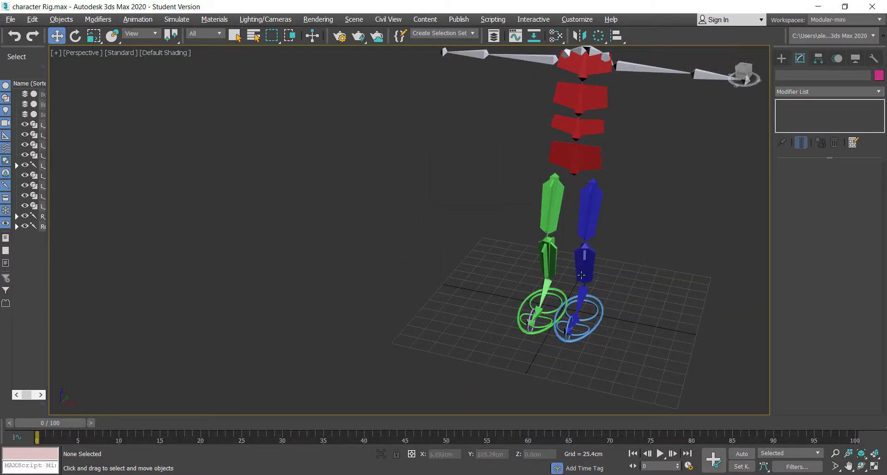
pyautogui.keyDown('alt'); pyautogui.moveTo(597, 266); pyautogui.dragTo(559, 303, button='middle'); pyautogui.keyUp('alt')
pyautogui.moveTo(544, 224)
pyautogui.keyDown('alt'); pyautogui.mouseDown(button='middle')
pyautogui.moveTo(630, 232)
pyautogui.moveTo(538, 237)
pyautogui.mouseUp(button='middle'); pyautogui.keyUp('alt')
pyautogui.moveTo(536, 190); pyautogui.dragTo(531, 207, button='middle')
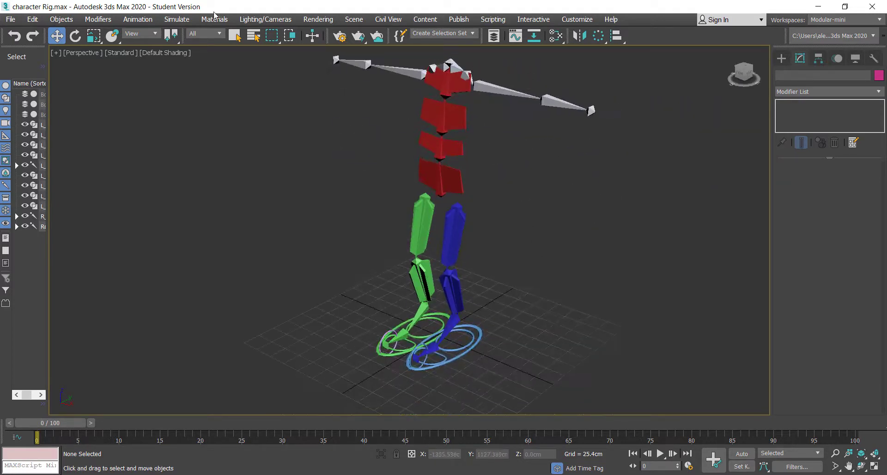
# Create an IK Limb Solver chain from the blue left hip bone to the blue foot bone
pyautogui.click(138, 19)
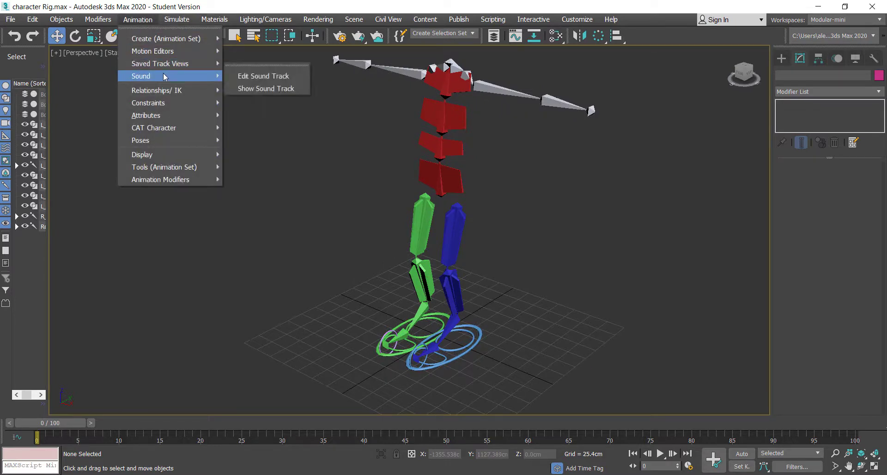
pyautogui.moveTo(175, 89)
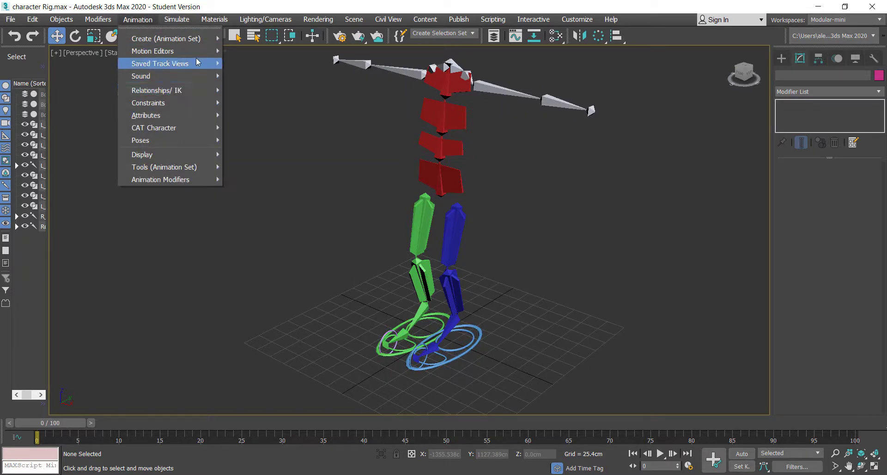
pyautogui.moveTo(206, 36)
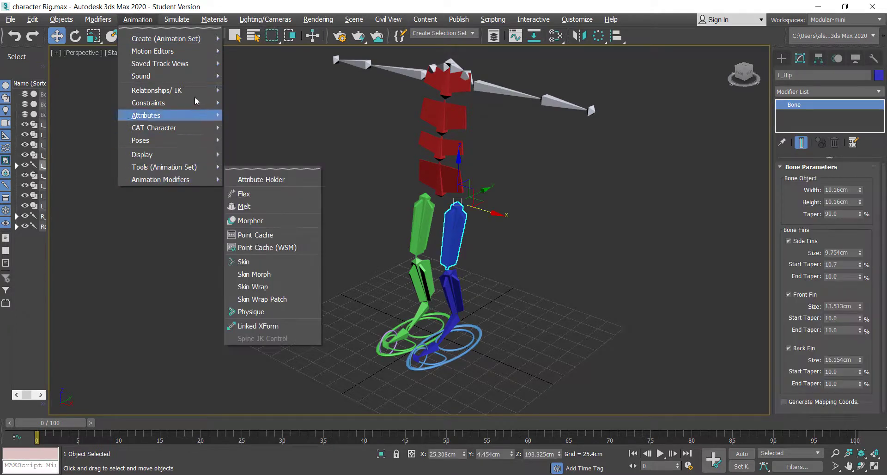
pyautogui.moveTo(197, 90)
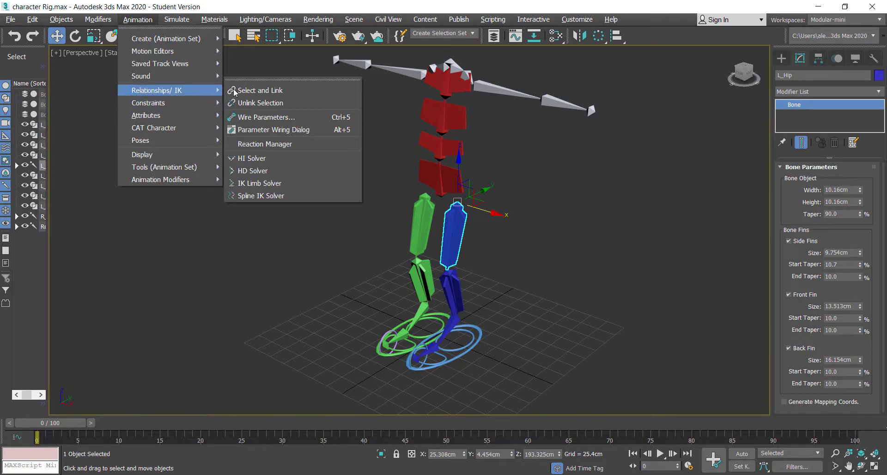
pyautogui.click(313, 182)
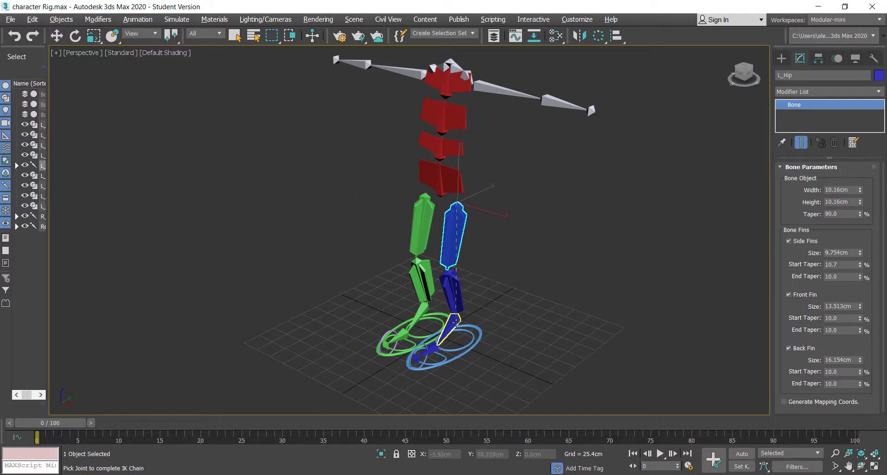
pyautogui.click(457, 327)
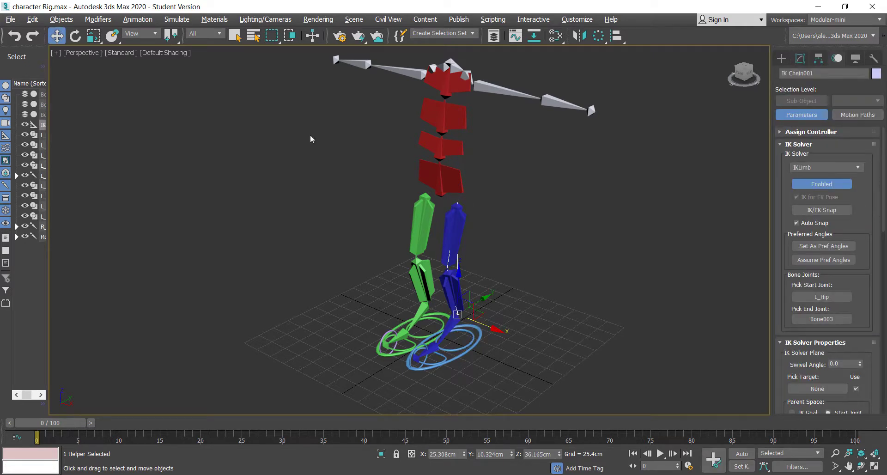
pyautogui.click(143, 22)
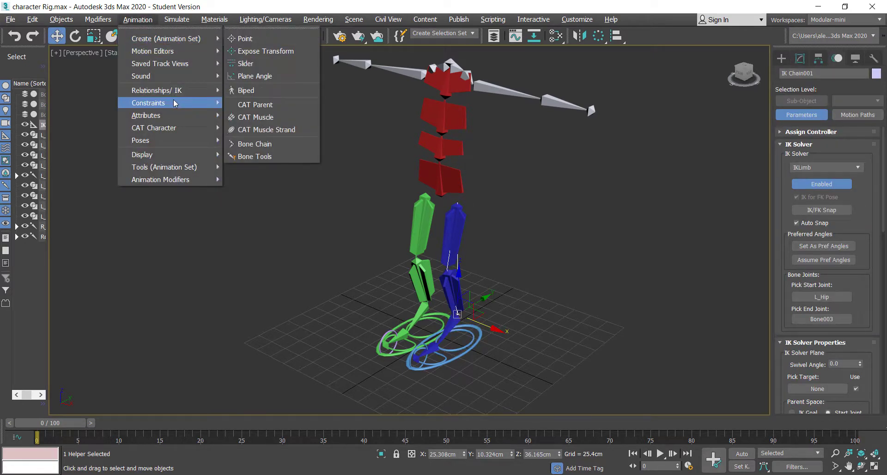
pyautogui.moveTo(174, 103)
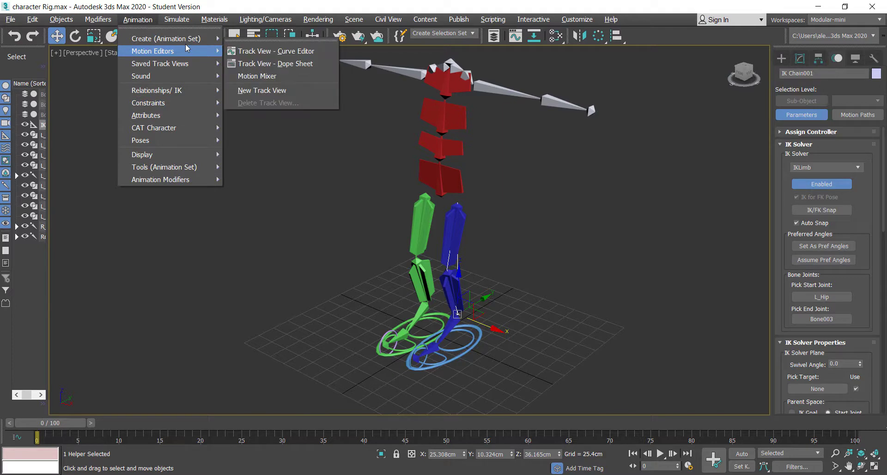
pyautogui.moveTo(186, 158)
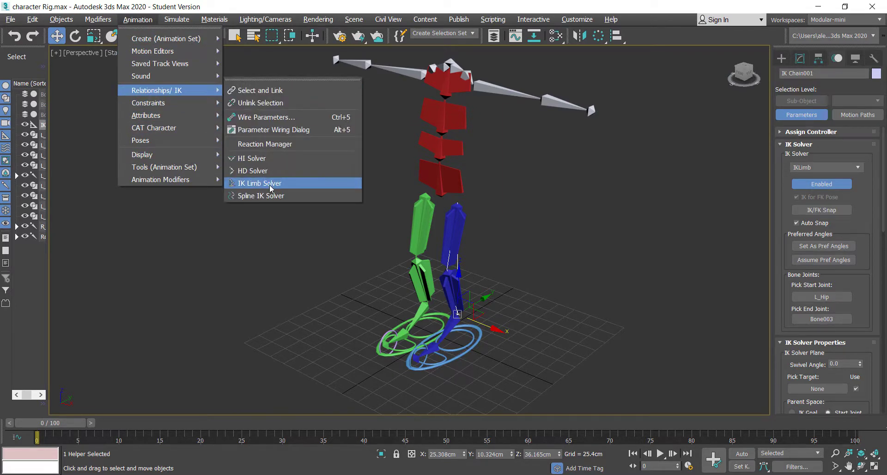
pyautogui.click(270, 187)
pyautogui.rightClick(571, 267)
# Create an IK Limb Solver chain from the green right hip bone to the green foot bone
pyautogui.click(423, 221)
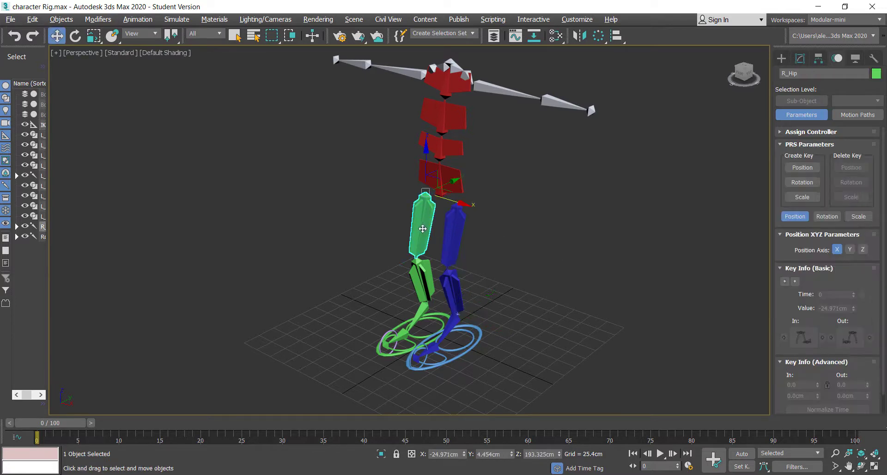
pyautogui.keyDown('alt'); pyautogui.moveTo(310, 262); pyautogui.dragTo(411, 247, button='middle'); pyautogui.keyUp('alt')
pyautogui.click(138, 19)
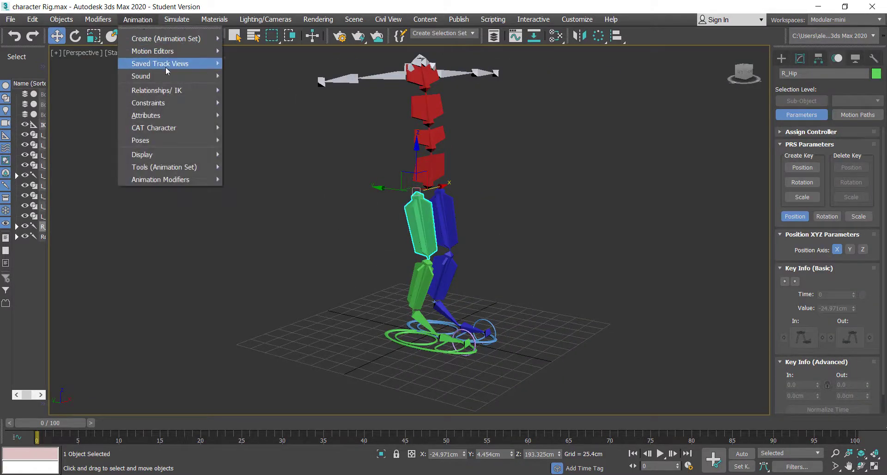
pyautogui.moveTo(201, 91)
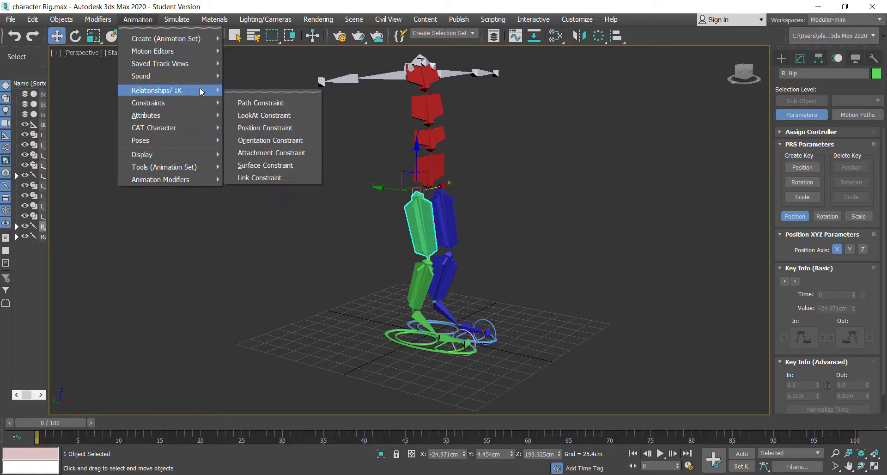
pyautogui.click(259, 183)
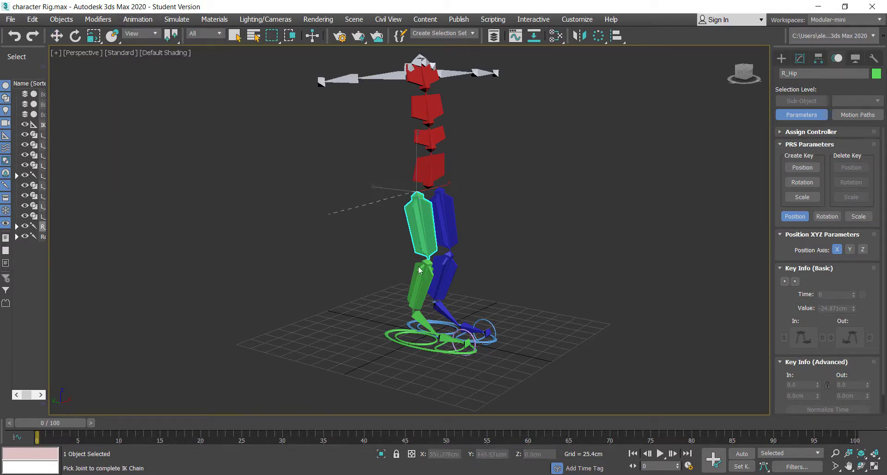
pyautogui.click(421, 330)
pyautogui.keyDown('alt'); pyautogui.moveTo(532, 277); pyautogui.dragTo(457, 300, button='middle'); pyautogui.keyUp('alt')
pyautogui.scroll(3, 490, 265)
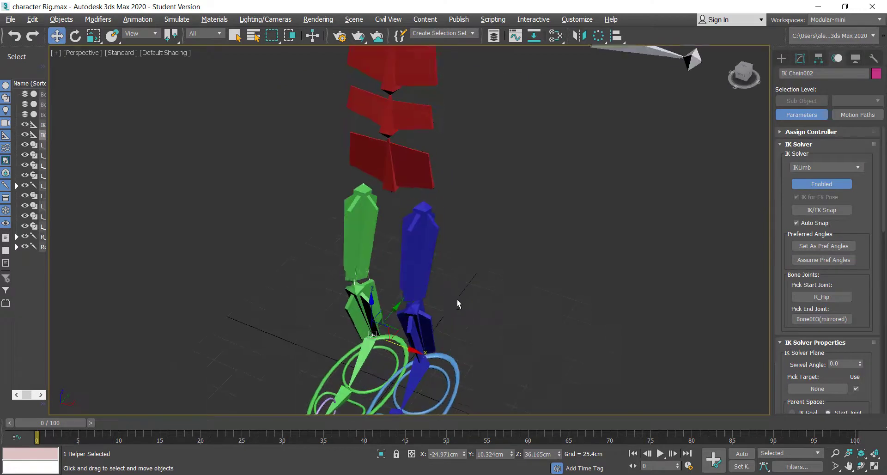
pyautogui.moveTo(477, 262); pyautogui.dragTo(500, 263, button='middle')
pyautogui.moveTo(504, 347); pyautogui.dragTo(515, 242, button='middle')
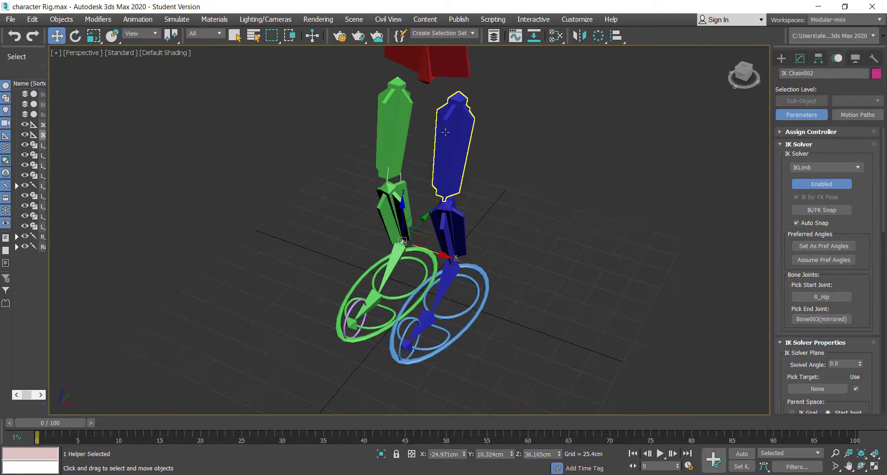
# Try moving the blue left hip bone vertically to test the leg's IK, then undo the move
pyautogui.click(446, 133)
pyautogui.keyDown('alt'); pyautogui.moveTo(446, 133); pyautogui.dragTo(481, 159, button='middle'); pyautogui.keyUp('alt')
pyautogui.moveTo(462, 67); pyautogui.dragTo(462, 102)
pyautogui.hotkey('ctrl', 'z')
pyautogui.keyDown('alt'); pyautogui.moveTo(480, 271); pyautogui.dragTo(556, 239, button='middle'); pyautogui.keyUp('alt')
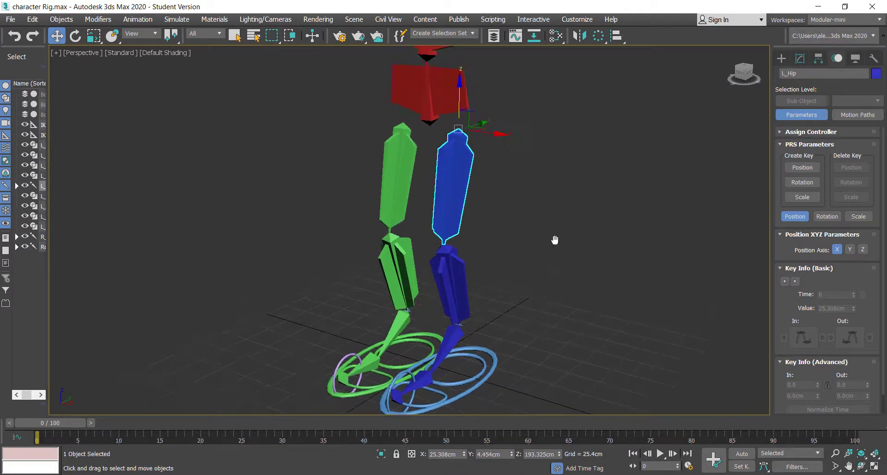
# Try moving the red root bone upward to test whether the legs follow, then undo the move
pyautogui.scroll(-3, 531, 208)
pyautogui.click(481, 155)
pyautogui.keyDown('alt'); pyautogui.moveTo(482, 154); pyautogui.dragTo(489, 145, button='middle'); pyautogui.keyUp('alt')
pyautogui.moveTo(488, 143); pyautogui.dragTo(488, 114)
pyautogui.hotkey('ctrl', 'z')
pyautogui.keyDown('alt'); pyautogui.moveTo(534, 181); pyautogui.dragTo(517, 183, button='middle'); pyautogui.keyUp('alt')
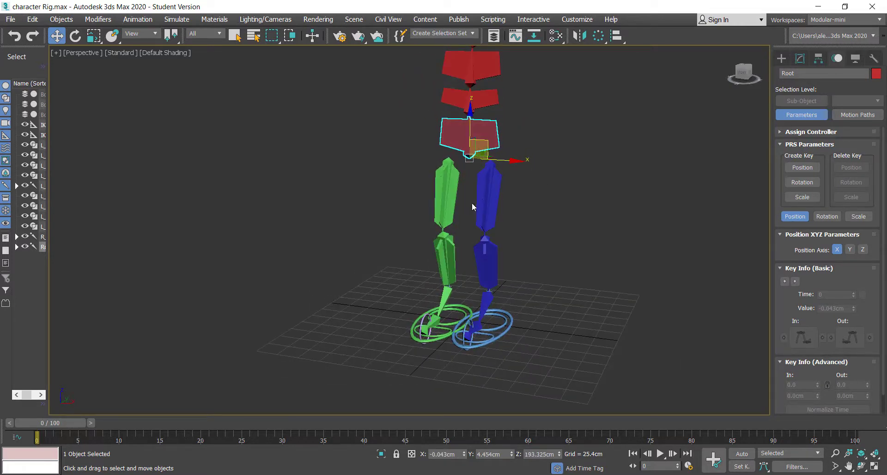
pyautogui.moveTo(582, 145); pyautogui.dragTo(588, 199, button='middle')
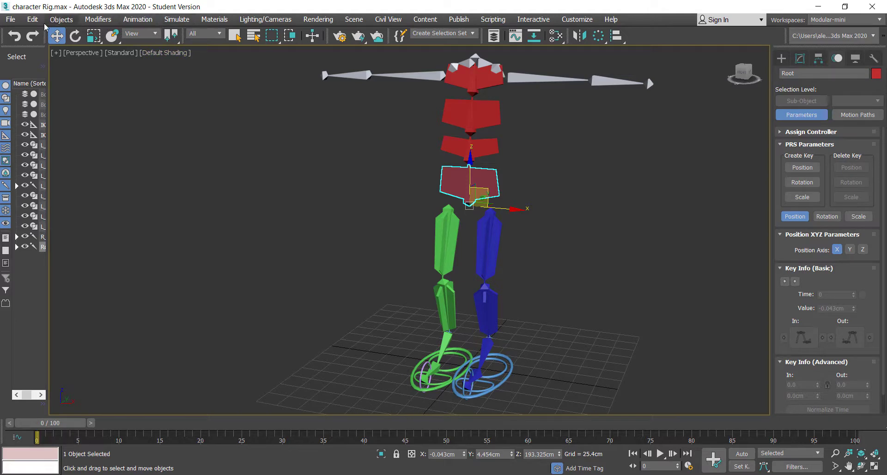
pyautogui.click(105, 21)
pyautogui.click(106, 20)
pyautogui.hotkey('alt', 'w')
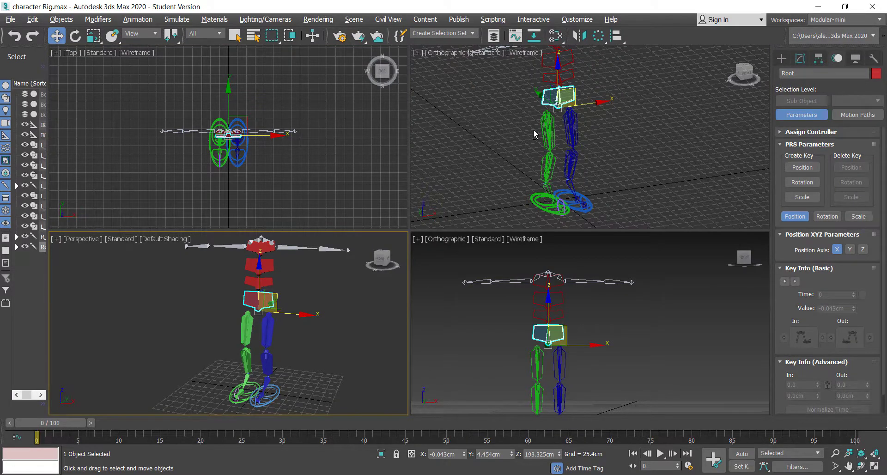
pyautogui.hotkey('alt', 'w')
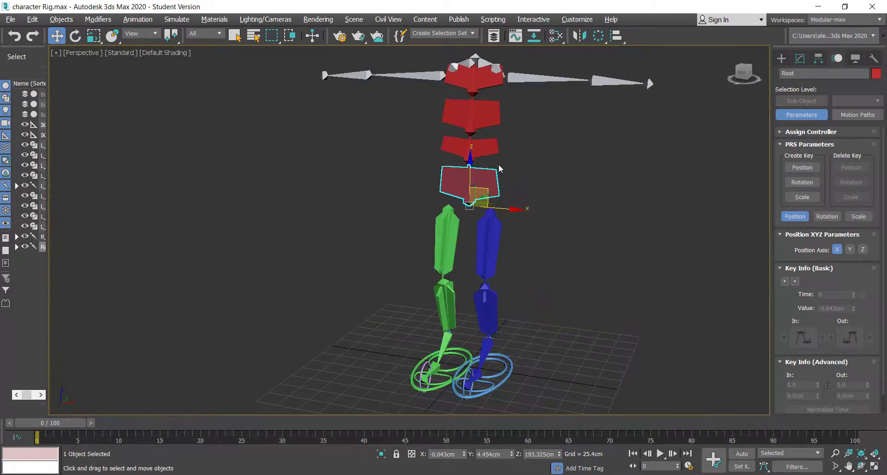
pyautogui.keyDown('alt'); pyautogui.moveTo(500, 169); pyautogui.dragTo(501, 180, button='middle'); pyautogui.keyUp('alt')
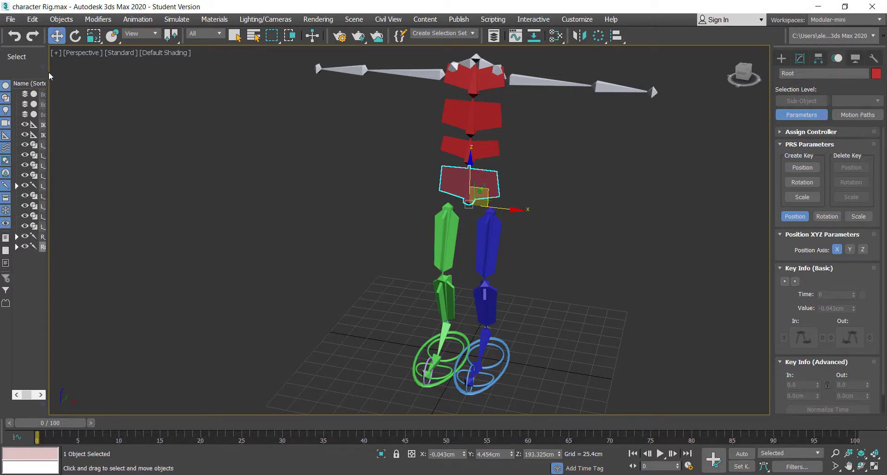
# Widen the scene explorer to show full object names and switch the workspace to Default
pyautogui.moveTo(49, 76); pyautogui.dragTo(202, 69)
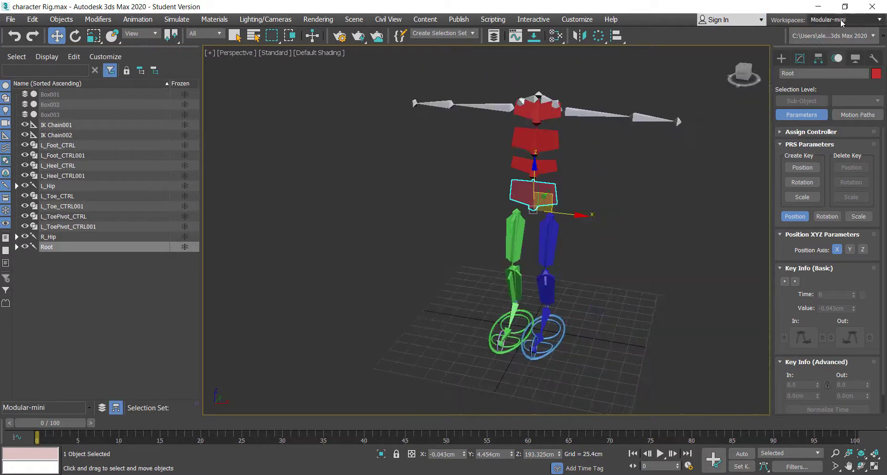
pyautogui.click(841, 21)
pyautogui.click(844, 41)
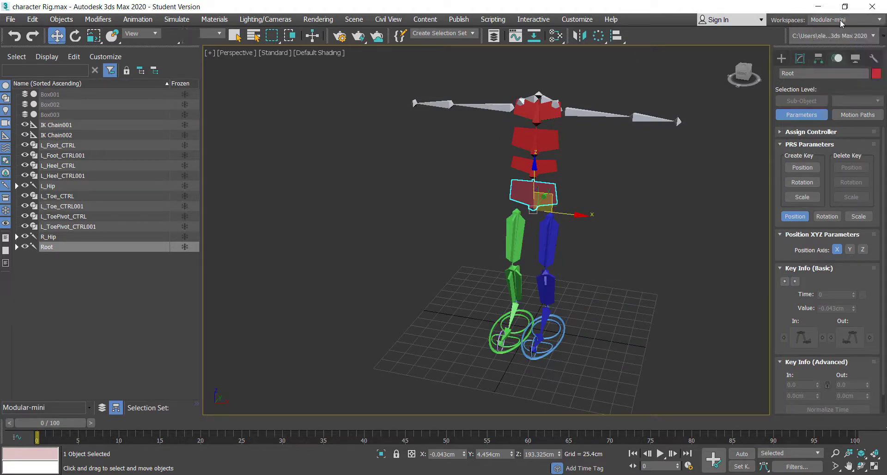
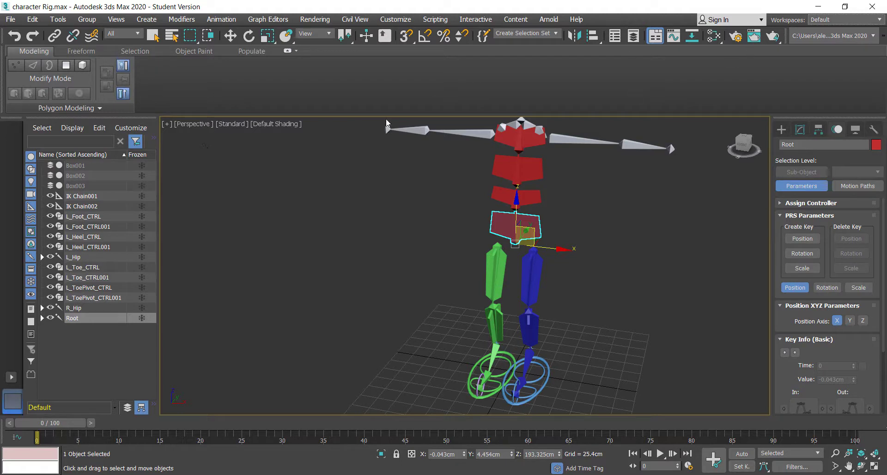
# Undock the Ribbon from the main window and close it
pyautogui.scroll(-4, 457, 162)
pyautogui.scroll(2, 495, 209)
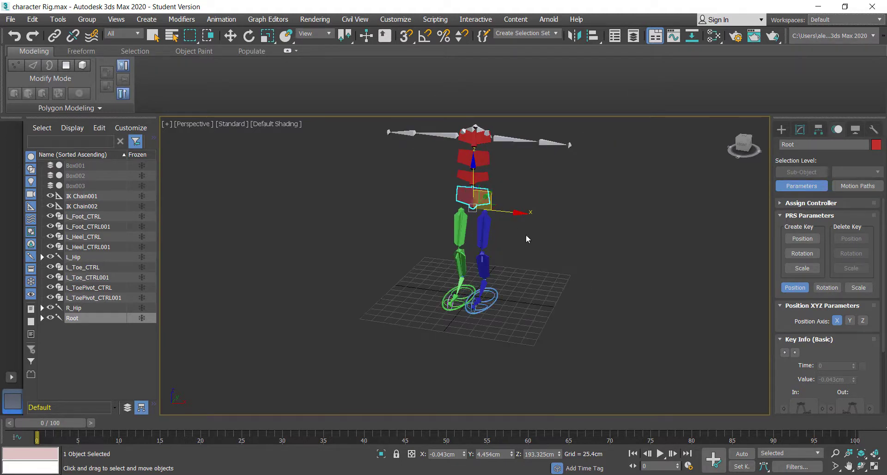
pyautogui.moveTo(542, 224); pyautogui.dragTo(532, 272, button='middle')
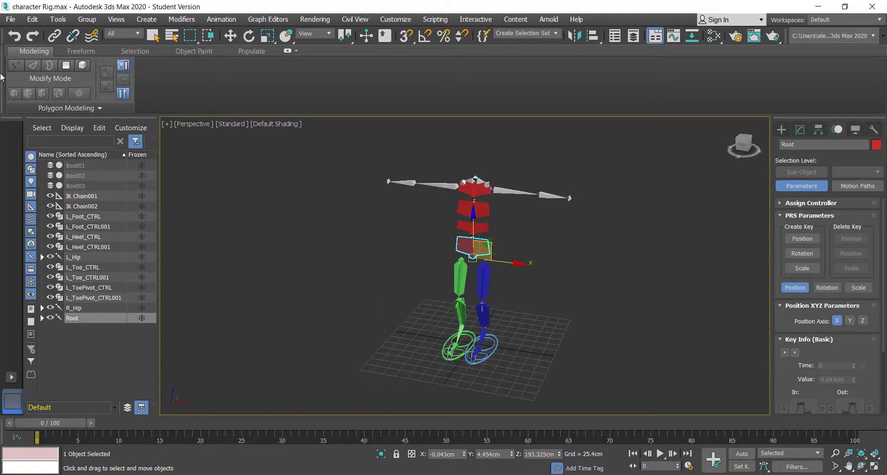
pyautogui.moveTo(3, 77); pyautogui.dragTo(473, 198)
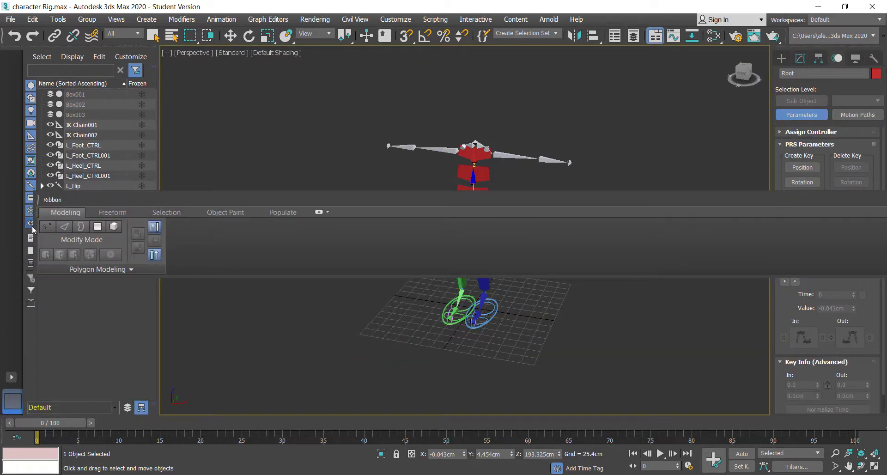
pyautogui.moveTo(469, 226); pyautogui.dragTo(644, 226)
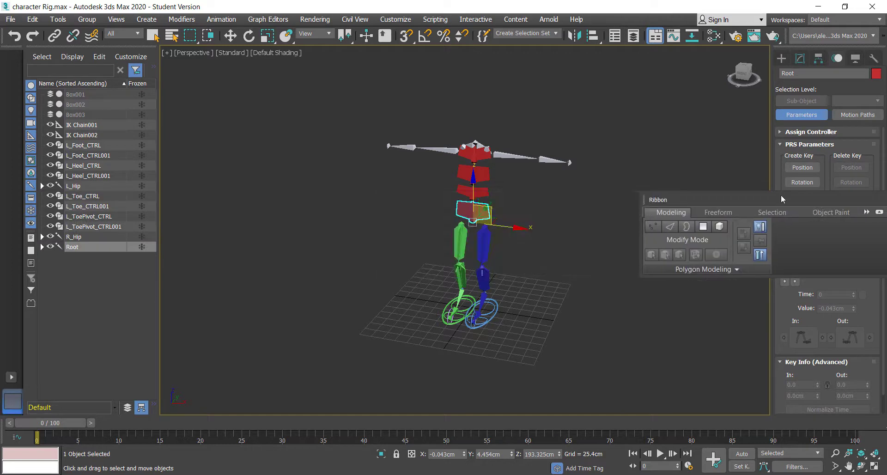
pyautogui.moveTo(781, 195); pyautogui.dragTo(421, 234)
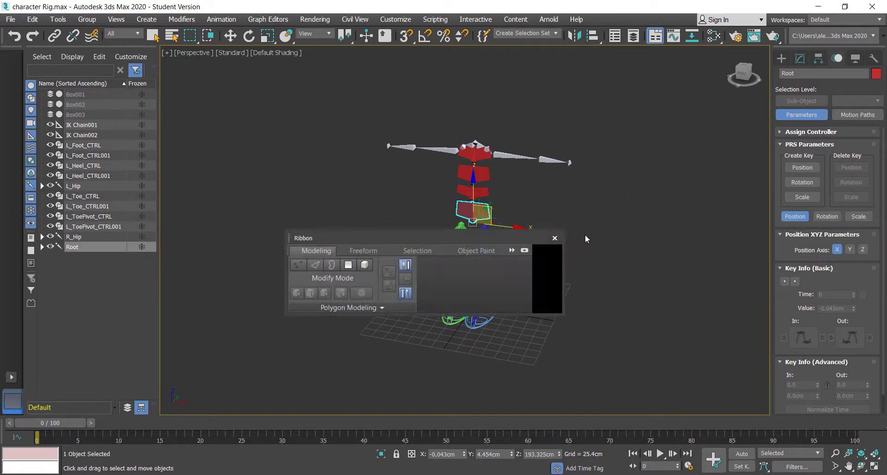
pyautogui.click(555, 239)
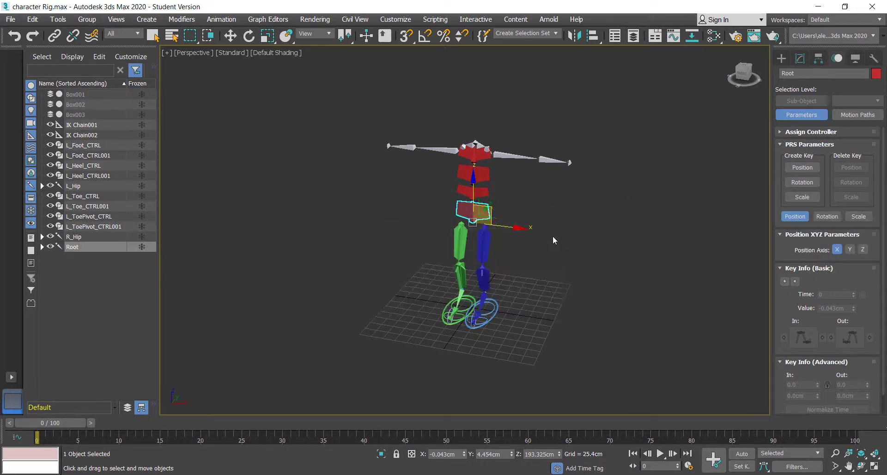
# Link the blue left hip bone and the green right hip bone to the red root bone as its children
pyautogui.scroll(3, 424, 221)
pyautogui.click(55, 36)
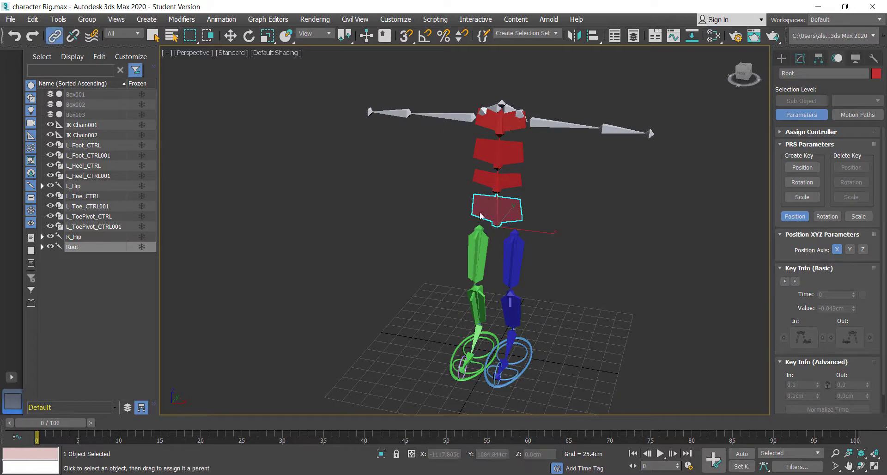
pyautogui.click(513, 259)
pyautogui.moveTo(506, 215); pyautogui.dragTo(504, 218)
pyautogui.moveTo(475, 244); pyautogui.dragTo(497, 211)
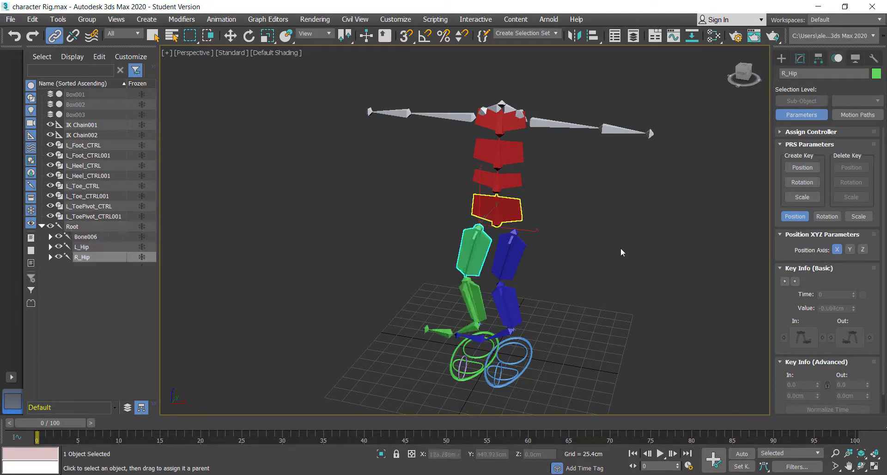
pyautogui.keyDown('alt'); pyautogui.moveTo(488, 273); pyautogui.dragTo(515, 263, button='middle'); pyautogui.keyUp('alt')
pyautogui.scroll(3, 539, 275)
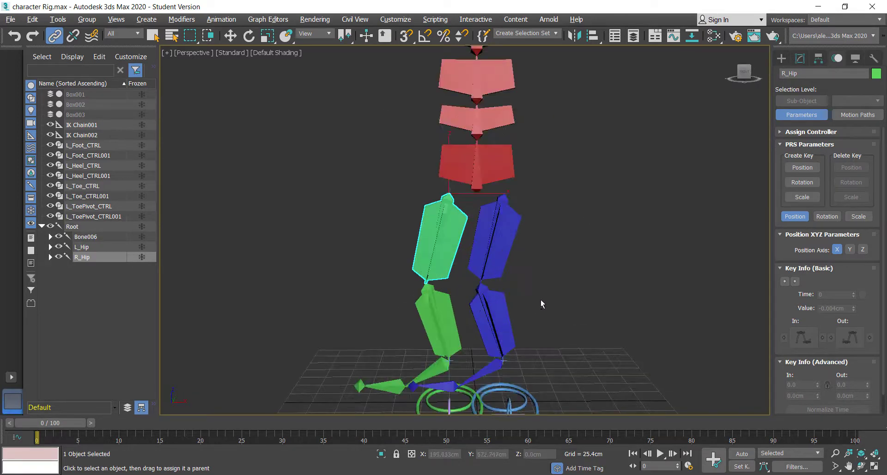
pyautogui.moveTo(562, 281); pyautogui.dragTo(567, 265, button='middle')
# Undo both hip-to-root links and remove the two leg IK chains by stepping back further
pyautogui.hotkey('ctrl', 'z')
pyautogui.hotkey('ctrl', 'z')
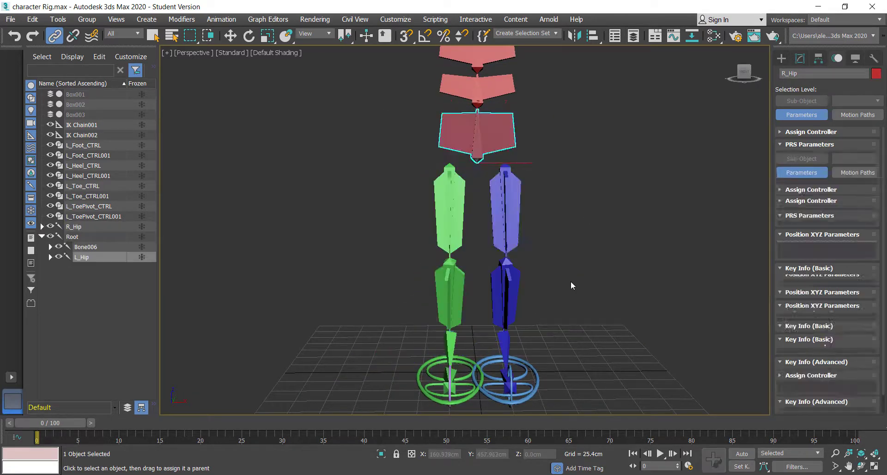
pyautogui.hotkey('ctrl', 'z')
pyautogui.hotkey('ctrl', 'z')
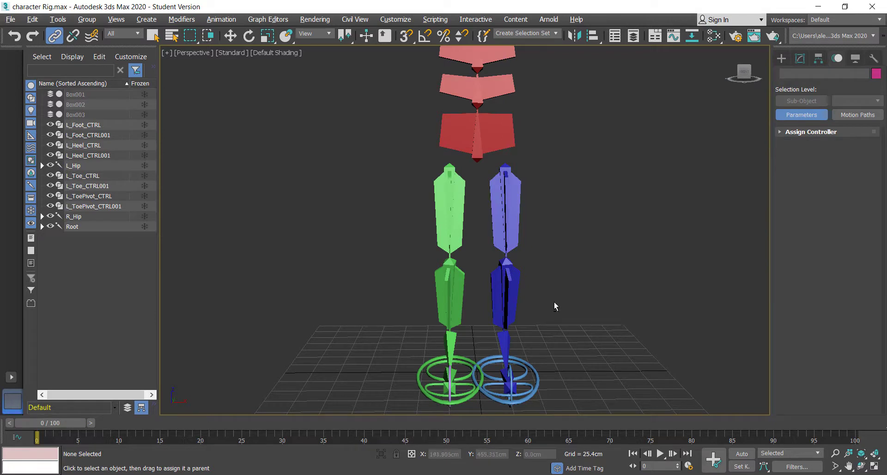
# Parent L_Hip and R_Hip to the Root bone with Select and Link
pyautogui.keyDown('alt'); pyautogui.moveTo(553, 302); pyautogui.dragTo(531, 308, button='middle'); pyautogui.keyUp('alt')
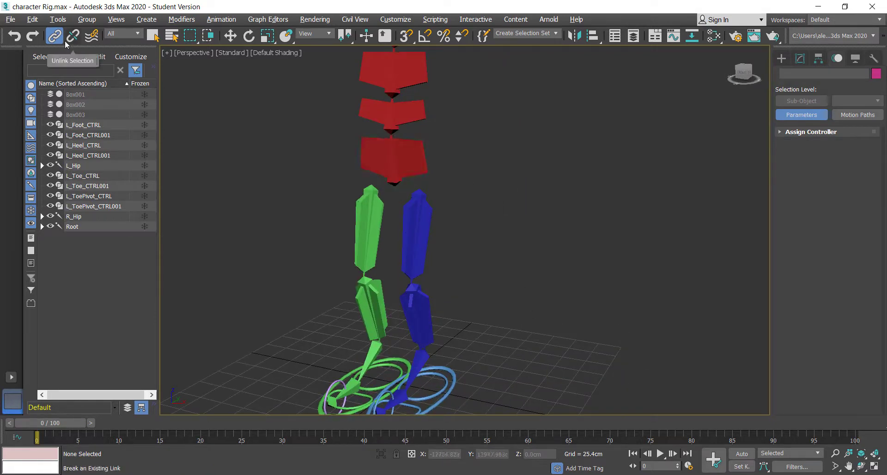
pyautogui.moveTo(417, 247); pyautogui.dragTo(400, 166)
pyautogui.moveTo(379, 221); pyautogui.dragTo(409, 158)
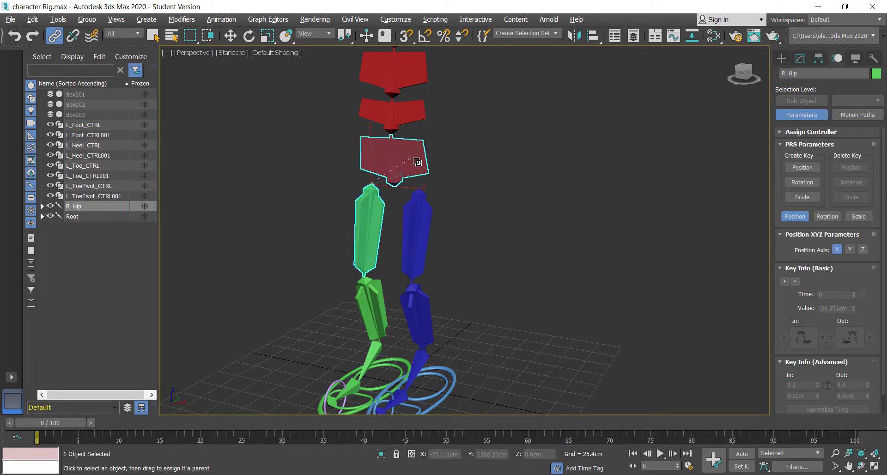
# Create an IK Limb Solver chain from the linked green R_Hip bone to the green foot bone
pyautogui.keyDown('alt'); pyautogui.moveTo(409, 159); pyautogui.dragTo(494, 219, button='middle'); pyautogui.keyUp('alt')
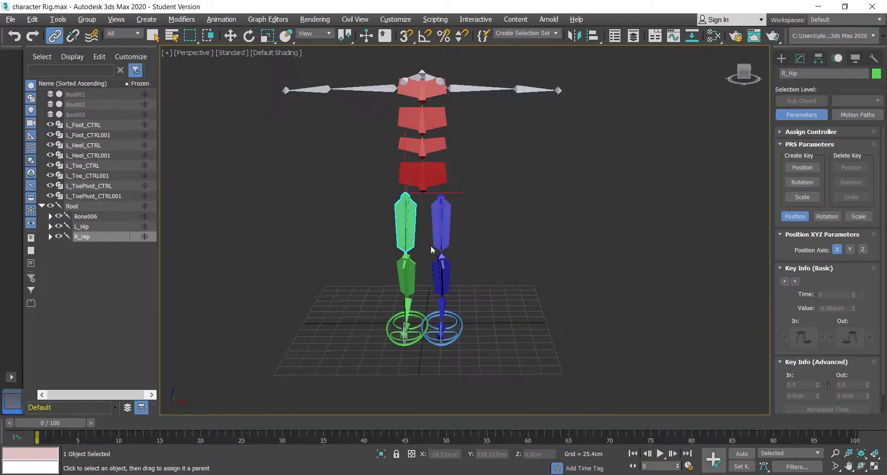
pyautogui.keyDown('alt'); pyautogui.moveTo(451, 241); pyautogui.dragTo(429, 240, button='middle'); pyautogui.keyUp('alt')
pyautogui.scroll(3, 429, 240)
pyautogui.click(221, 19)
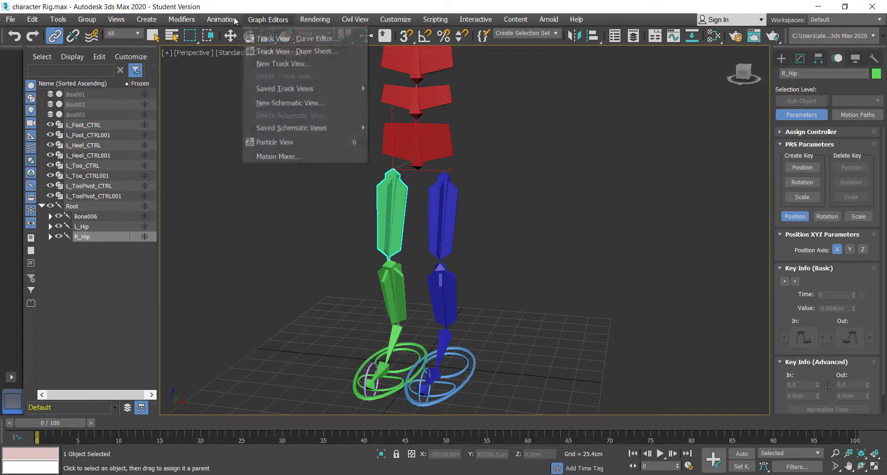
pyautogui.moveTo(244, 67)
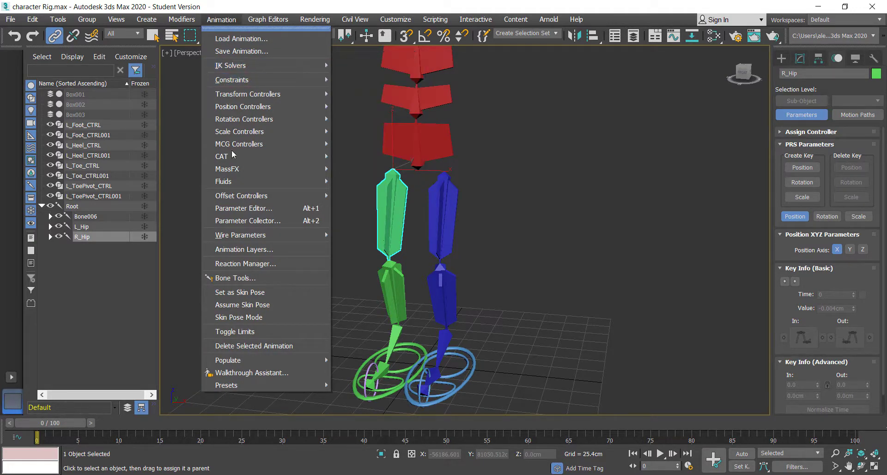
pyautogui.click(371, 93)
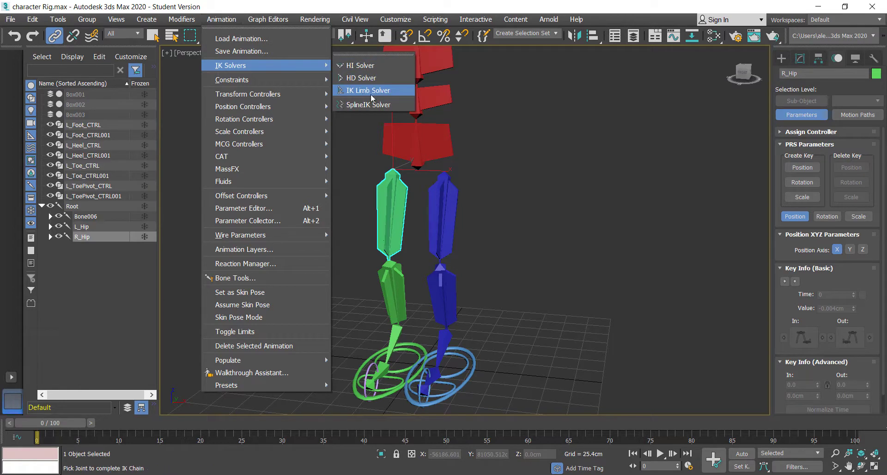
pyautogui.click(392, 340)
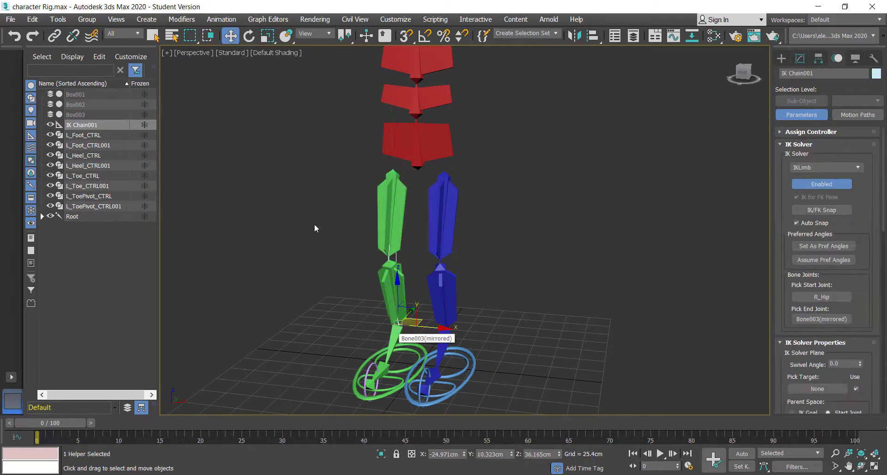
# Create an IK Limb Solver chain from the blue L_Hip bone to the blue foot bone Bone003
pyautogui.click(222, 18)
pyautogui.moveTo(234, 67)
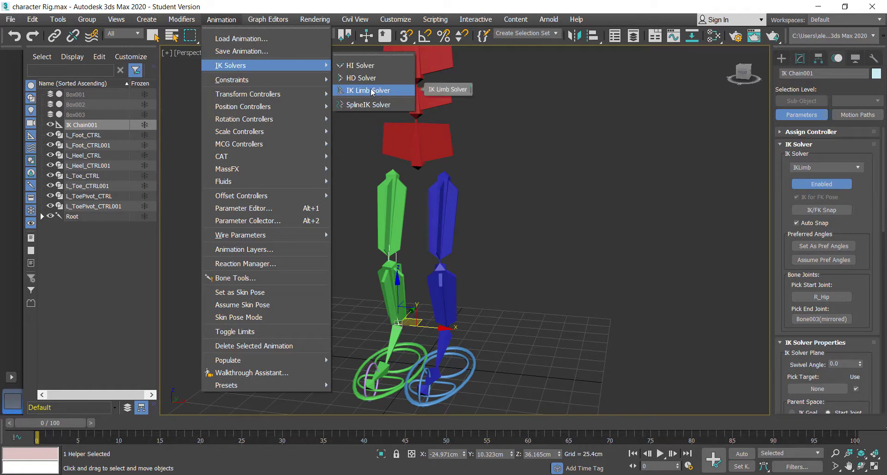
pyautogui.click(372, 91)
pyautogui.click(459, 233)
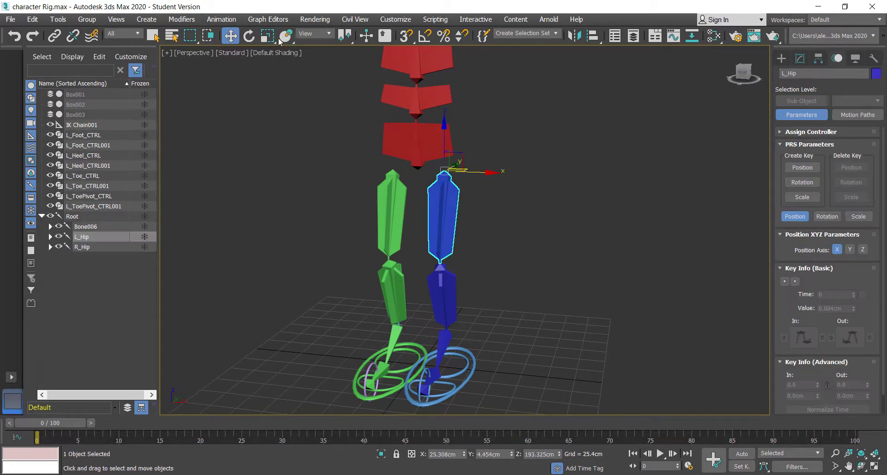
pyautogui.click(221, 19)
pyautogui.moveTo(228, 66)
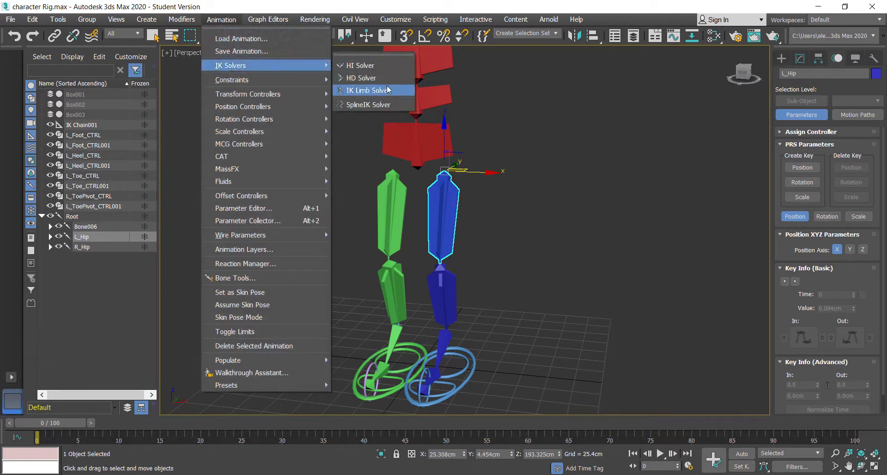
pyautogui.click(367, 88)
pyautogui.click(440, 343)
# Test the leg IK by moving the Root bone down, and undo the move
pyautogui.click(417, 143)
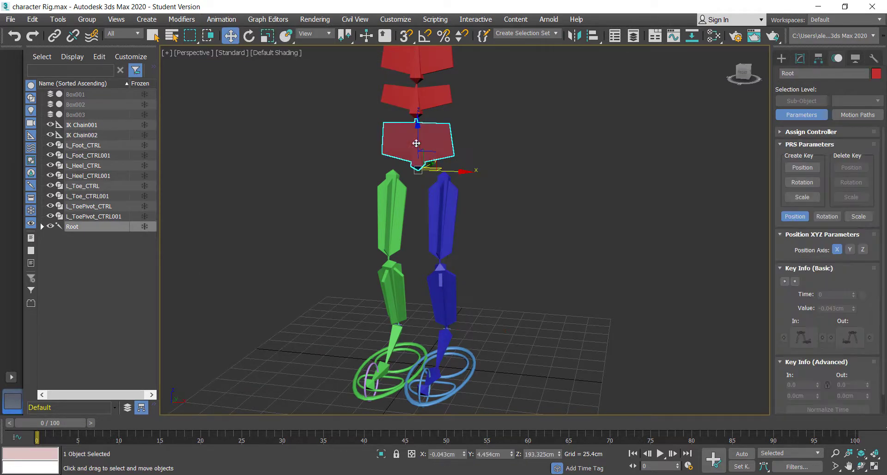
pyautogui.moveTo(416, 127); pyautogui.dragTo(417, 170)
pyautogui.keyDown('alt'); pyautogui.moveTo(532, 259); pyautogui.dragTo(594, 222, button='middle'); pyautogui.keyUp('alt')
pyautogui.hotkey('ctrl', 'z')
pyautogui.moveTo(483, 216)
pyautogui.keyDown('alt'); pyautogui.mouseDown(button='middle')
pyautogui.moveTo(514, 213)
pyautogui.moveTo(481, 207)
pyautogui.mouseUp(button='middle'); pyautogui.keyUp('alt')
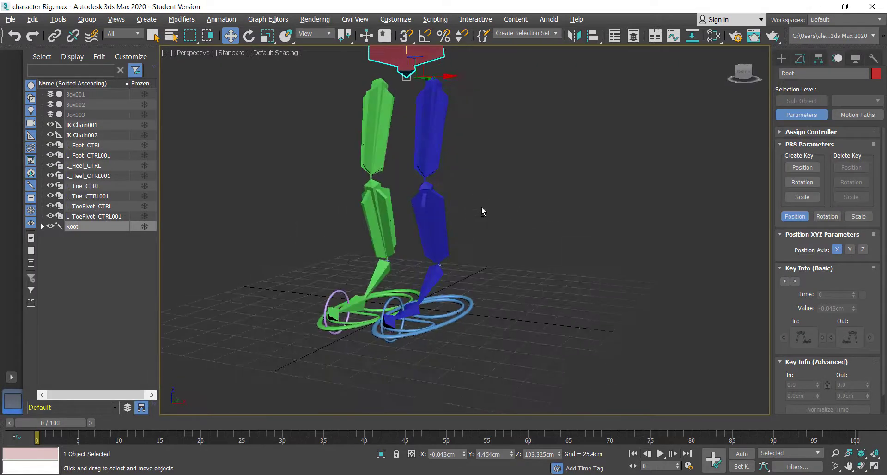
# Lower the Root bone again to about 137 cm while viewing the knees from the side, and undo it
pyautogui.moveTo(516, 179); pyautogui.dragTo(518, 235, button='middle')
pyautogui.scroll(-5, 536, 225)
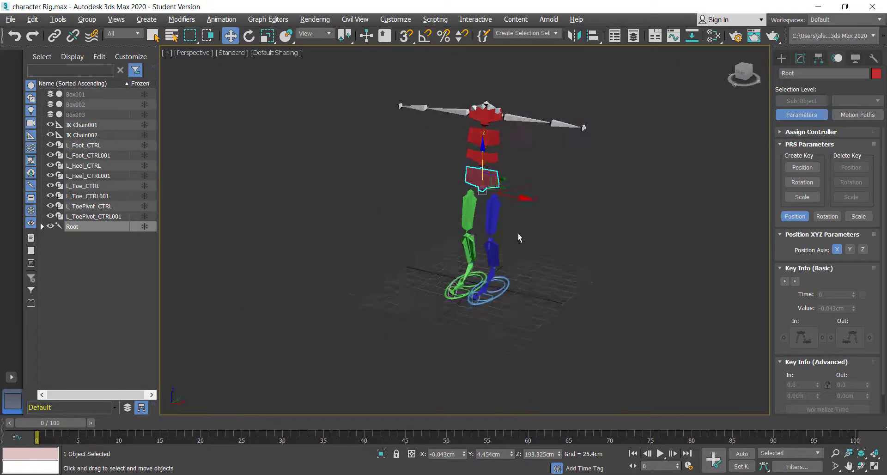
pyautogui.scroll(2, 518, 235)
pyautogui.keyDown('alt'); pyautogui.moveTo(488, 281); pyautogui.dragTo(503, 270, button='middle'); pyautogui.keyUp('alt')
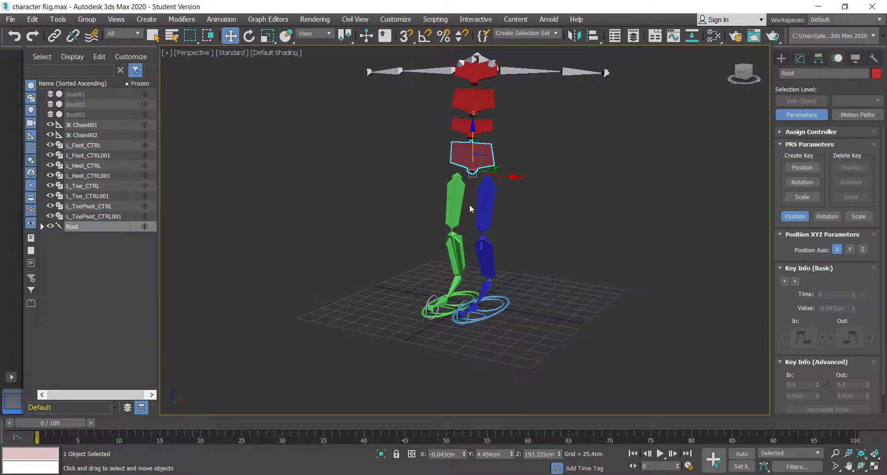
pyautogui.scroll(5, 470, 204)
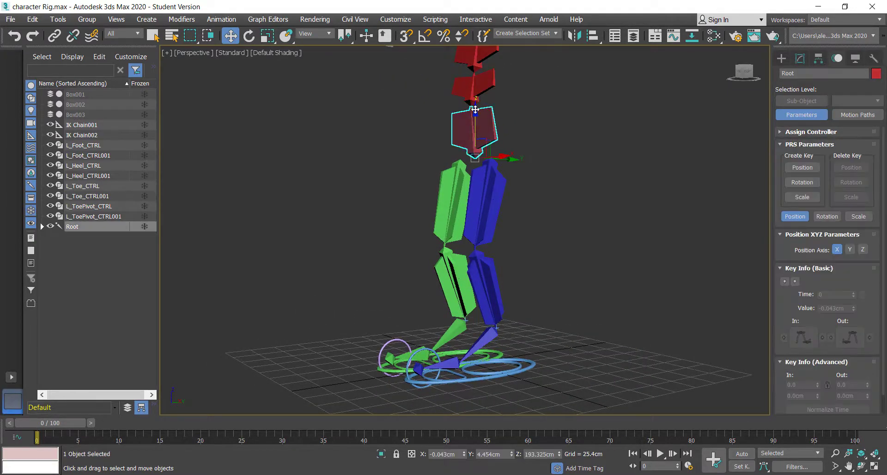
pyautogui.moveTo(473, 117); pyautogui.dragTo(468, 177)
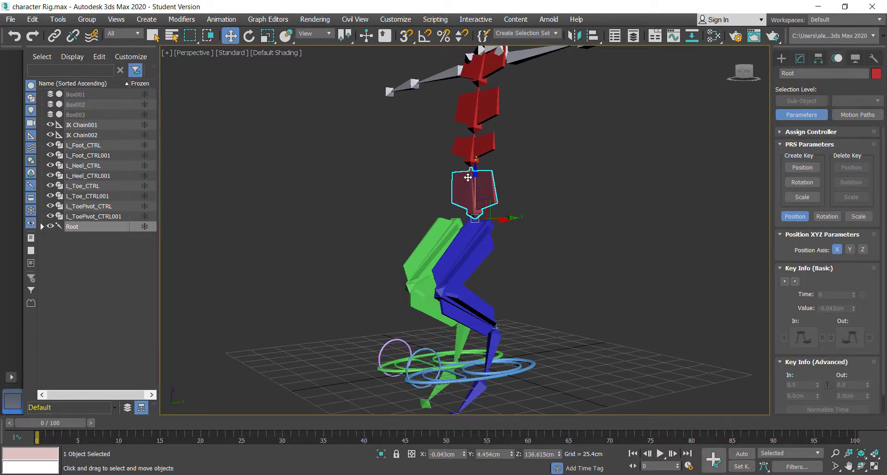
pyautogui.hotkey('ctrl', 'z')
# Create an HI Solver chain from the blue foot bone Bone003 to Bone004
pyautogui.keyDown('alt'); pyautogui.moveTo(512, 240); pyautogui.dragTo(559, 200, button='middle'); pyautogui.keyUp('alt')
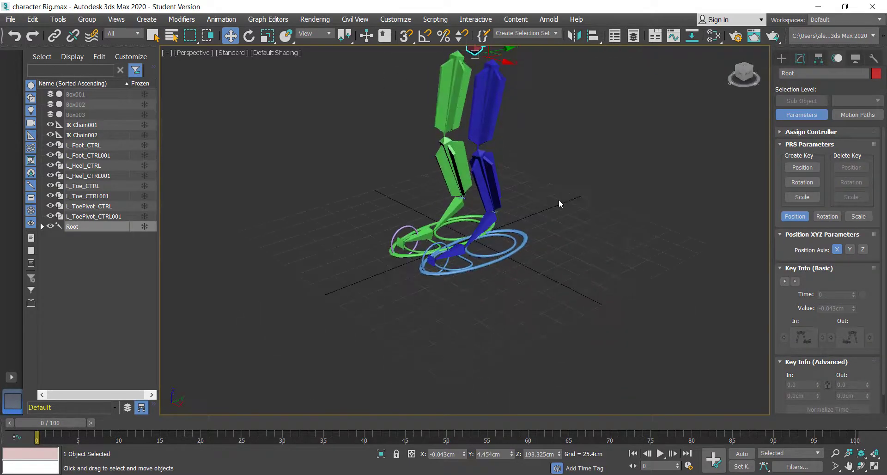
pyautogui.scroll(5, 559, 200)
pyautogui.keyDown('alt'); pyautogui.moveTo(493, 227); pyautogui.dragTo(484, 252, button='middle'); pyautogui.keyUp('alt')
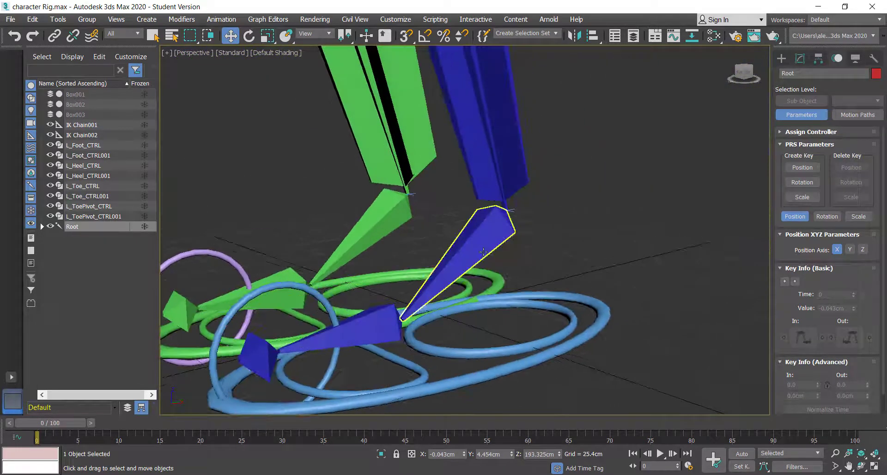
pyautogui.click(483, 252)
pyautogui.click(222, 19)
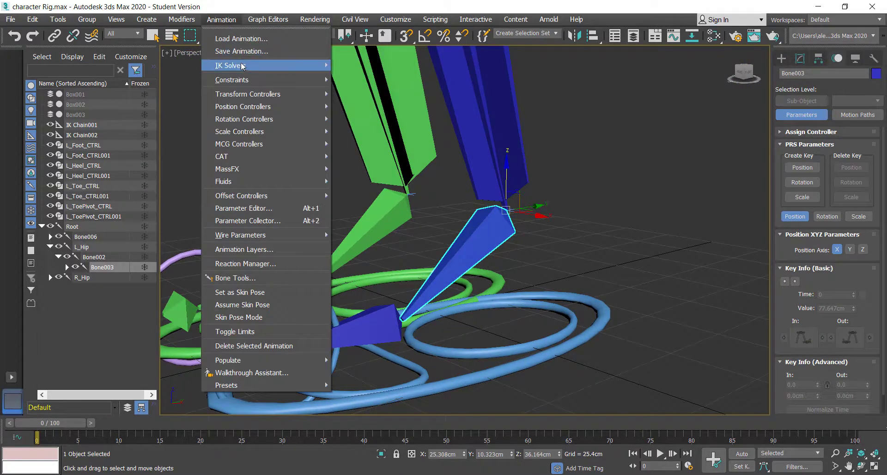
pyautogui.moveTo(301, 67)
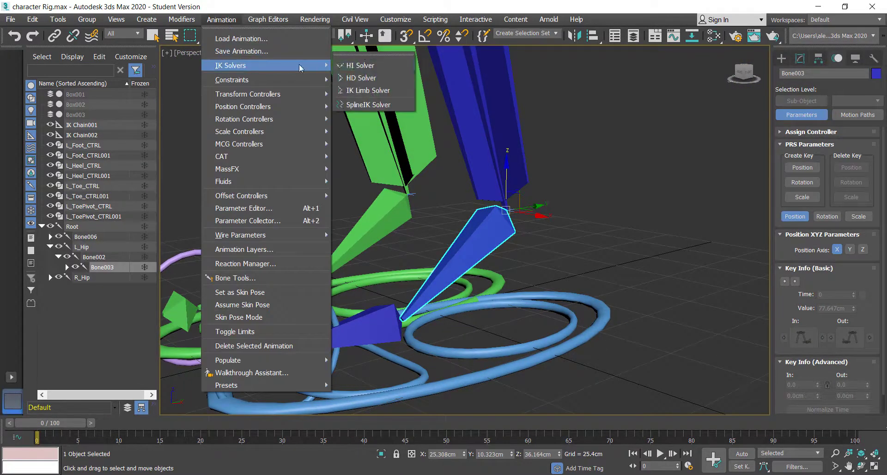
pyautogui.click(375, 64)
pyautogui.click(377, 326)
# Create an HI Solver chain from the green foot bone Bone003(mirrored) to Bone004(mirrored)
pyautogui.click(387, 223)
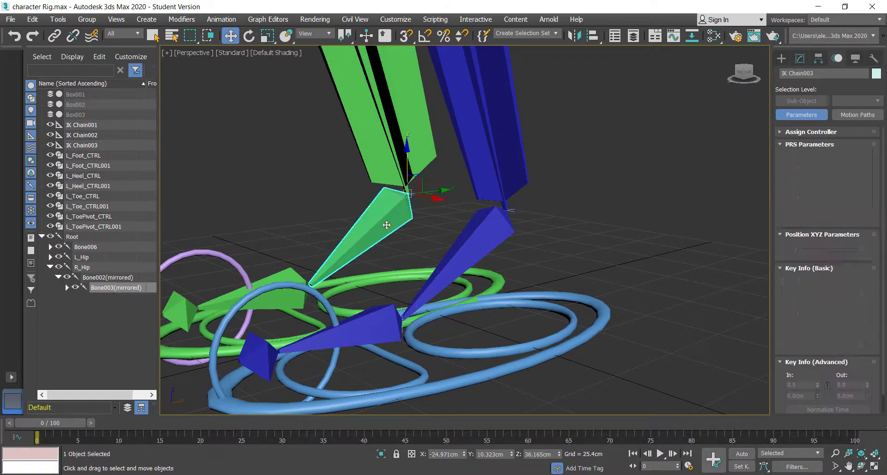
pyautogui.click(234, 19)
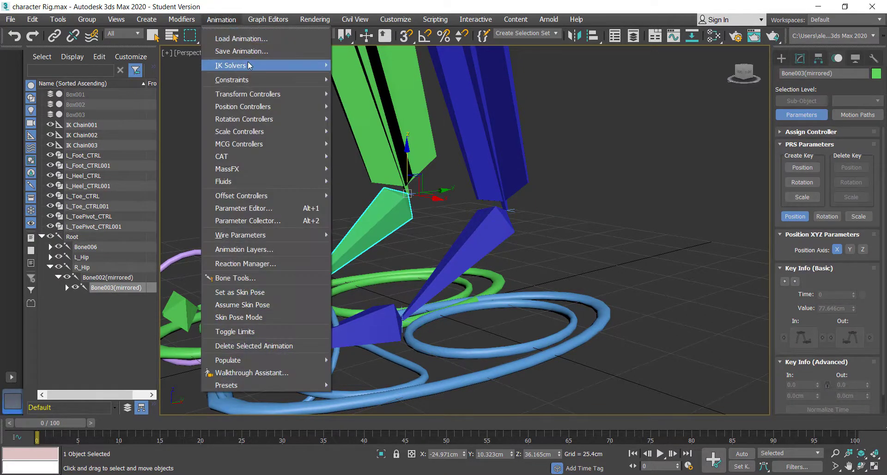
pyautogui.moveTo(248, 61)
pyautogui.click(372, 65)
pyautogui.click(275, 278)
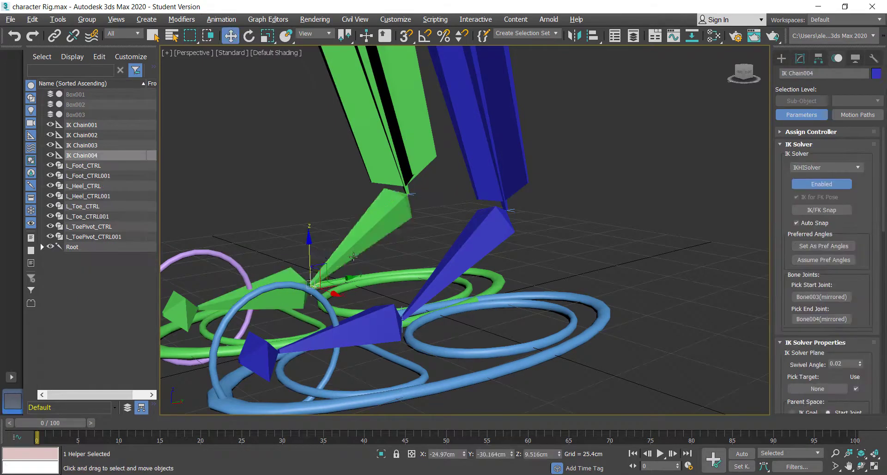
# Lower the Root bone to a height of about 164 cm so that both knees bend
pyautogui.keyDown('alt'); pyautogui.moveTo(324, 273); pyautogui.dragTo(365, 235, button='middle'); pyautogui.keyUp('alt')
pyautogui.scroll(-5, 465, 194)
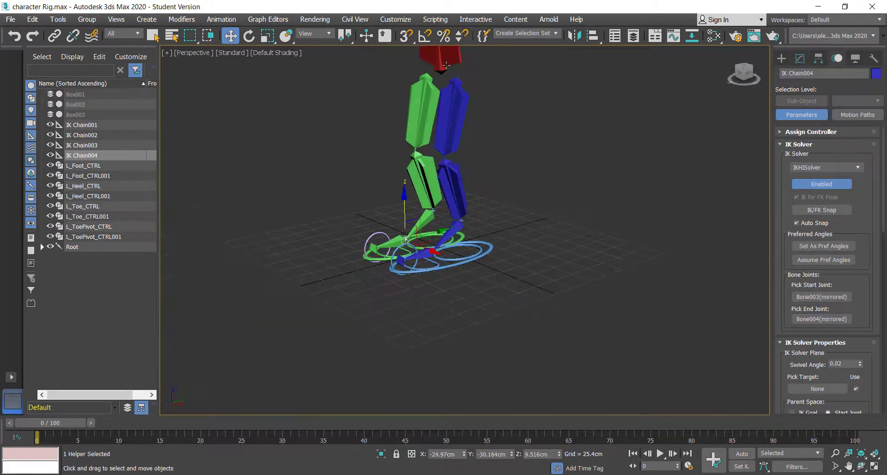
pyautogui.click(446, 66)
pyautogui.moveTo(517, 77); pyautogui.dragTo(517, 150, button='middle')
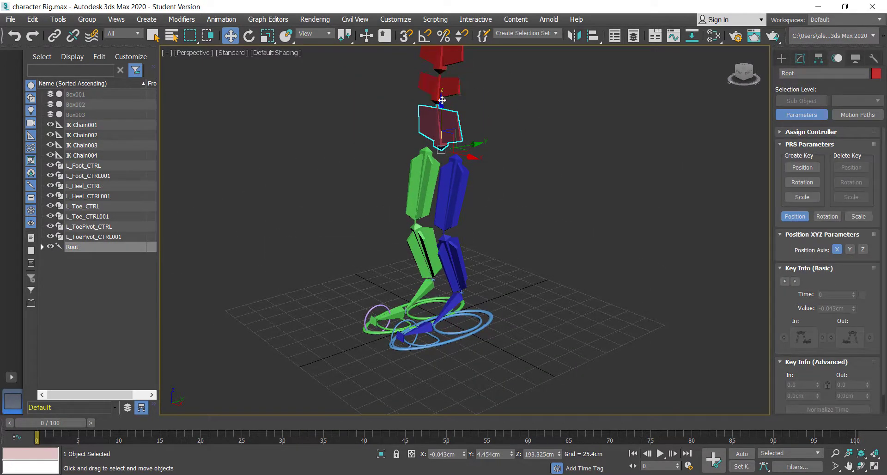
pyautogui.moveTo(442, 99); pyautogui.dragTo(441, 127)
# Try raising the IK Chain003 goal at the ball of the blue foot, and switch to the Rotate tool
pyautogui.keyDown('alt'); pyautogui.moveTo(391, 200); pyautogui.dragTo(391, 262, button='middle'); pyautogui.keyUp('alt')
pyautogui.moveTo(475, 314); pyautogui.dragTo(504, 274, button='middle')
pyautogui.scroll(4, 506, 281)
pyautogui.click(552, 180)
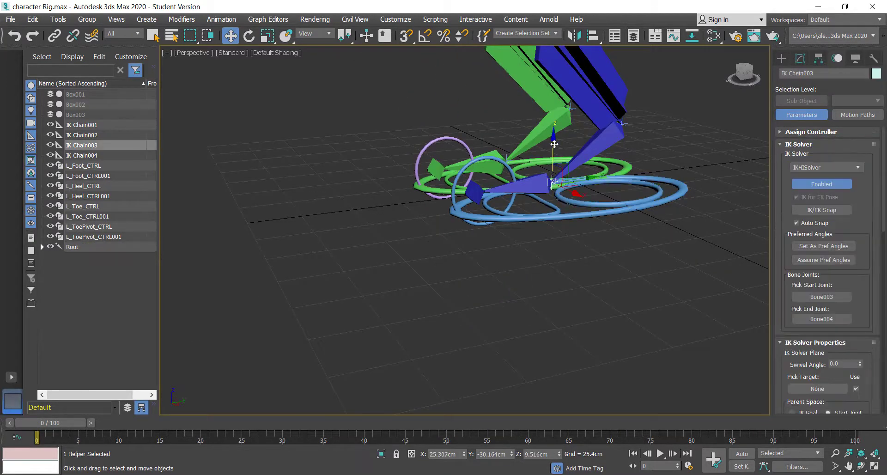
pyautogui.moveTo(556, 140); pyautogui.dragTo(558, 104)
pyautogui.rightClick(558, 103)
pyautogui.press('e')
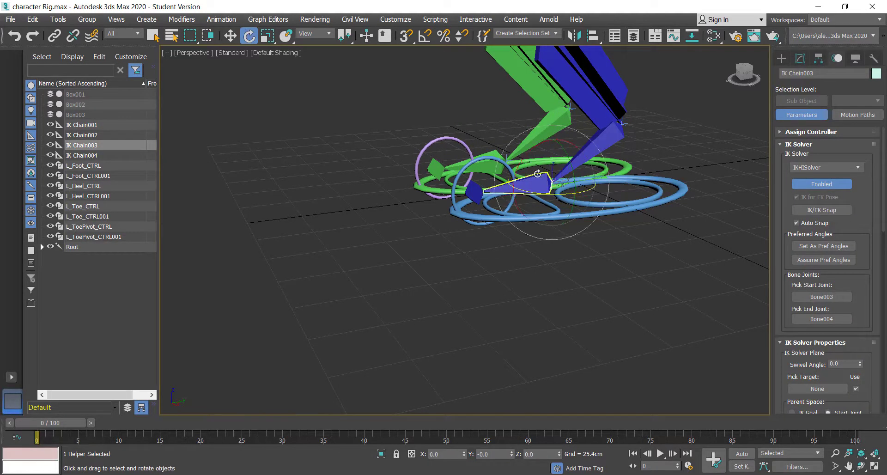
pyautogui.keyDown('alt'); pyautogui.moveTo(551, 150); pyautogui.dragTo(578, 219, button='middle'); pyautogui.keyUp('alt')
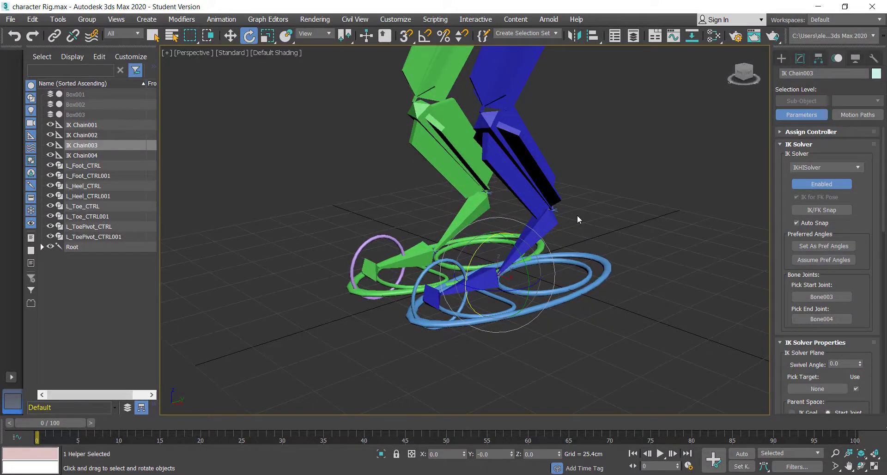
pyautogui.hotkey('shift', 'z')
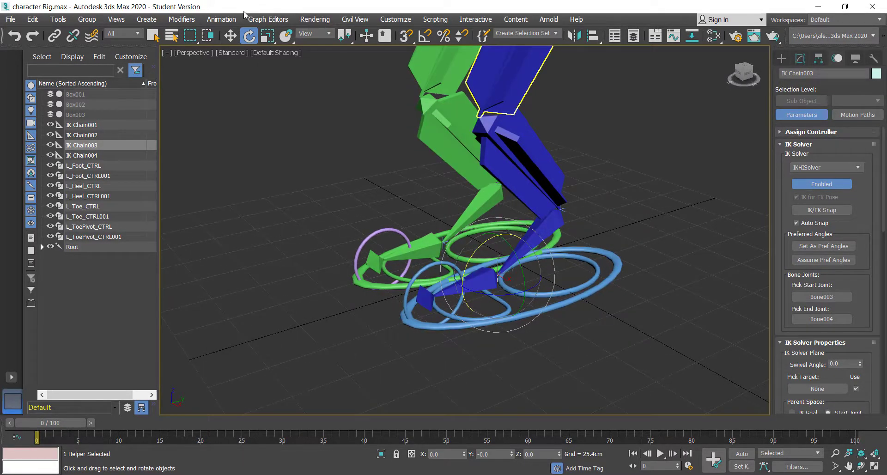
# Create an HI Solver chain from the blue Bone004 to the toe bone Bone005
pyautogui.click(222, 20)
pyautogui.moveTo(253, 67)
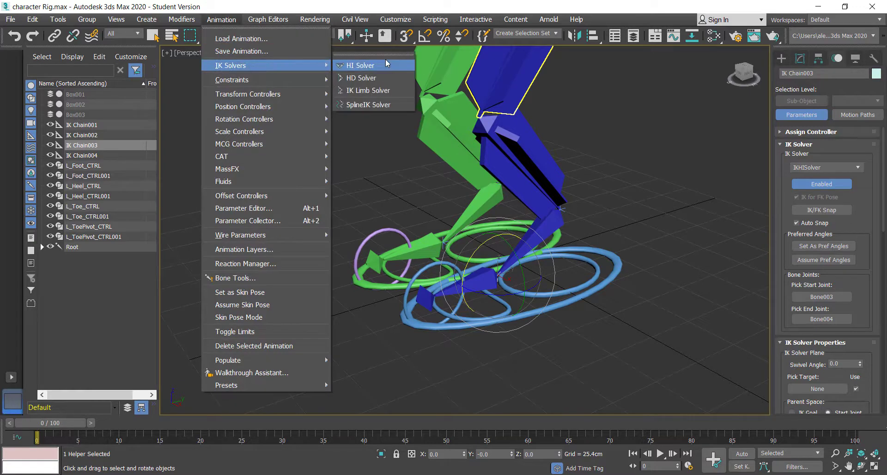
pyautogui.click(386, 65)
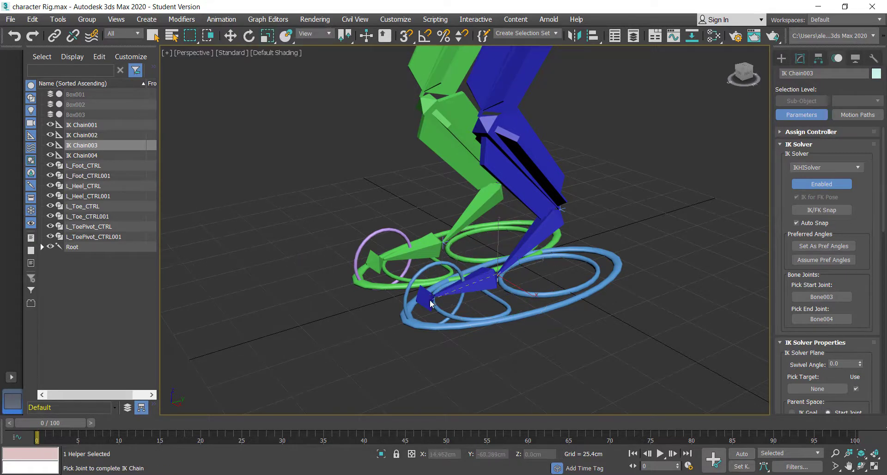
pyautogui.click(467, 290)
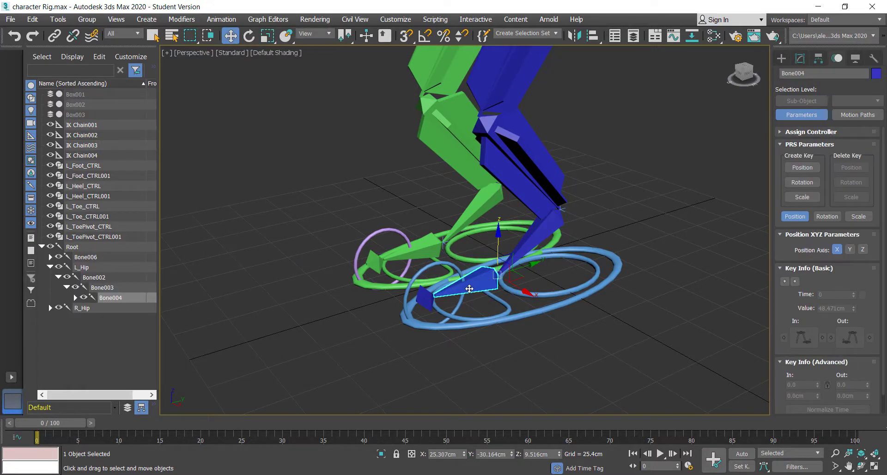
pyautogui.click(222, 19)
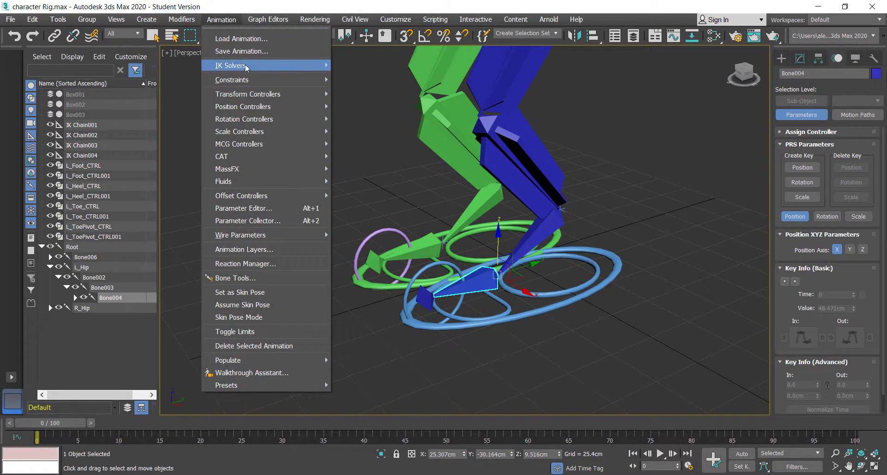
pyautogui.moveTo(245, 66)
pyautogui.click(370, 65)
pyautogui.click(424, 294)
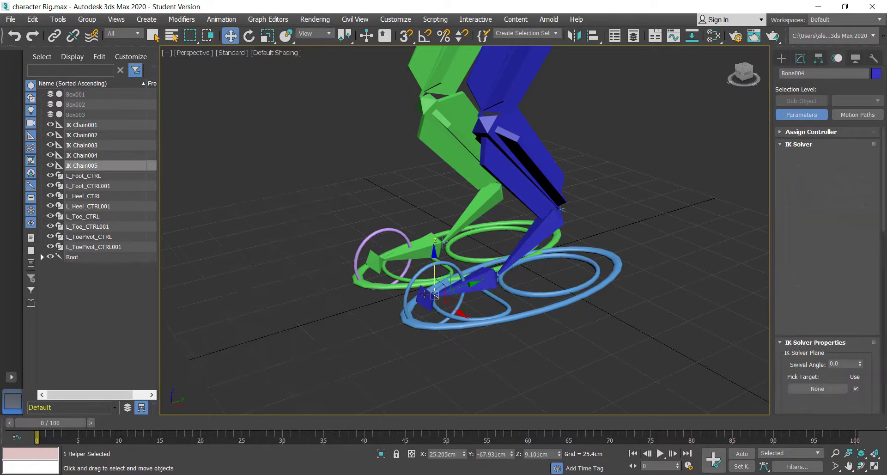
# Create an HI Solver chain from the green Bone004(mirrored) to the toe bone Bone005(mirrored)
pyautogui.click(427, 245)
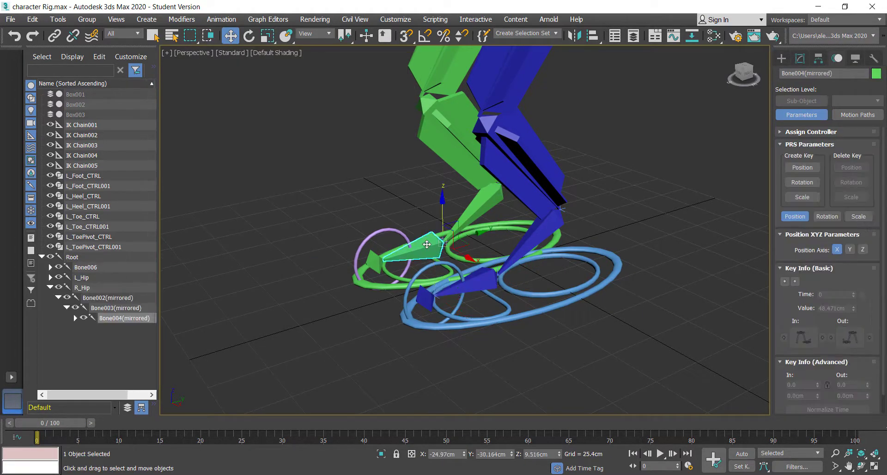
pyautogui.click(222, 19)
pyautogui.moveTo(245, 64)
pyautogui.click(370, 79)
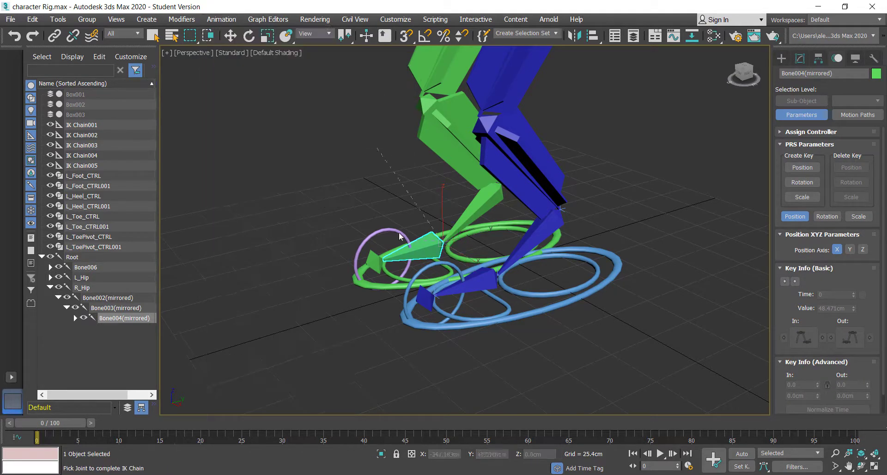
pyautogui.click(376, 262)
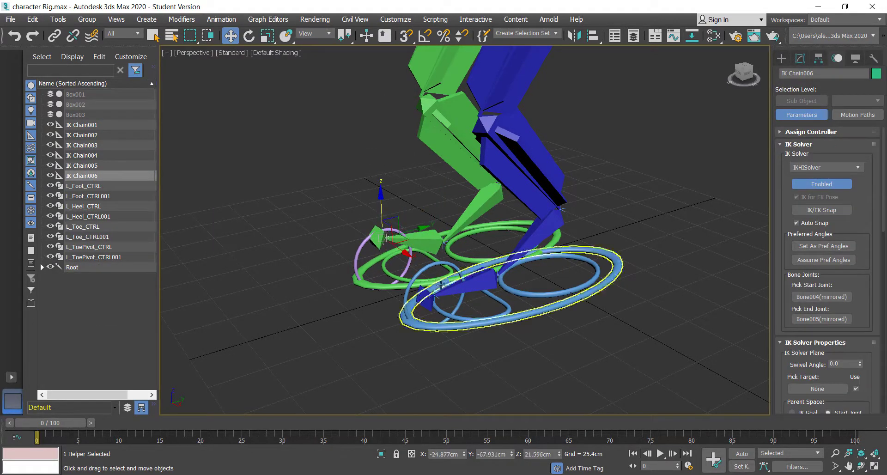
# Select the IK Chain005 goal at the toe joint of the blue foot
pyautogui.click(438, 295)
pyautogui.scroll(6, 430, 296)
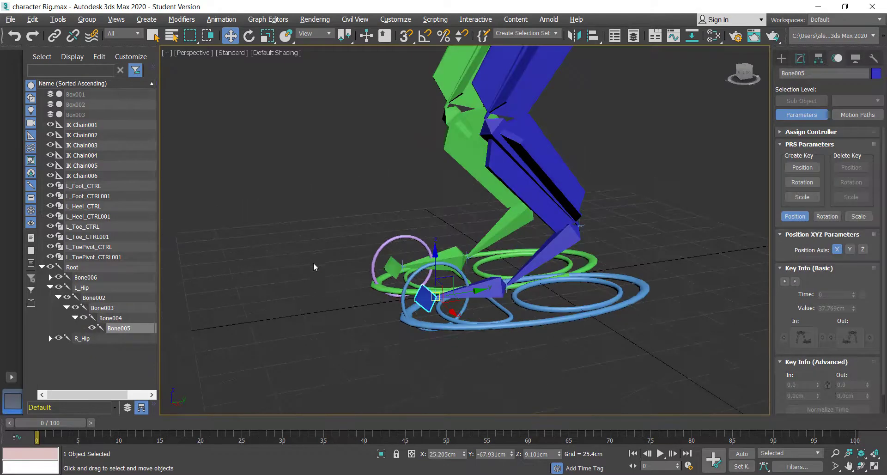
pyautogui.moveTo(499, 345); pyautogui.dragTo(443, 276, button='middle')
pyautogui.click(414, 338)
pyautogui.click(461, 251)
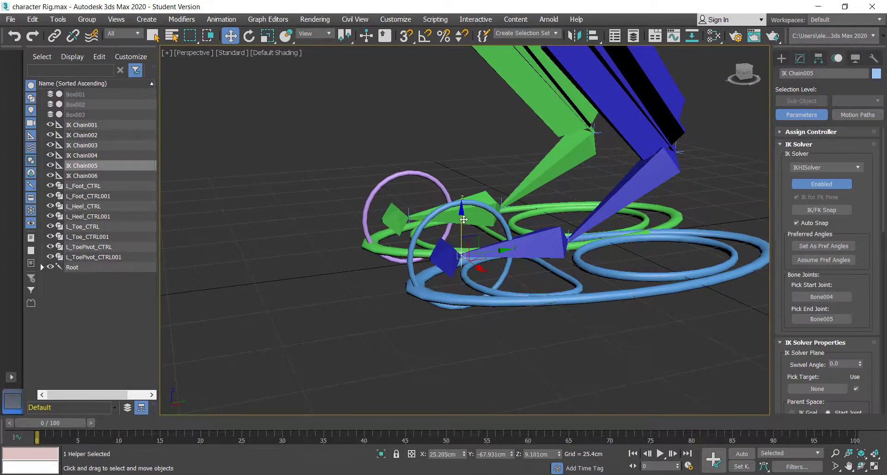
# Raise the Root bone to a height of about 188 cm so that the legs straighten
pyautogui.keyDown('alt'); pyautogui.moveTo(469, 171); pyautogui.dragTo(416, 231, button='middle'); pyautogui.keyUp('alt')
pyautogui.scroll(-4, 503, 264)
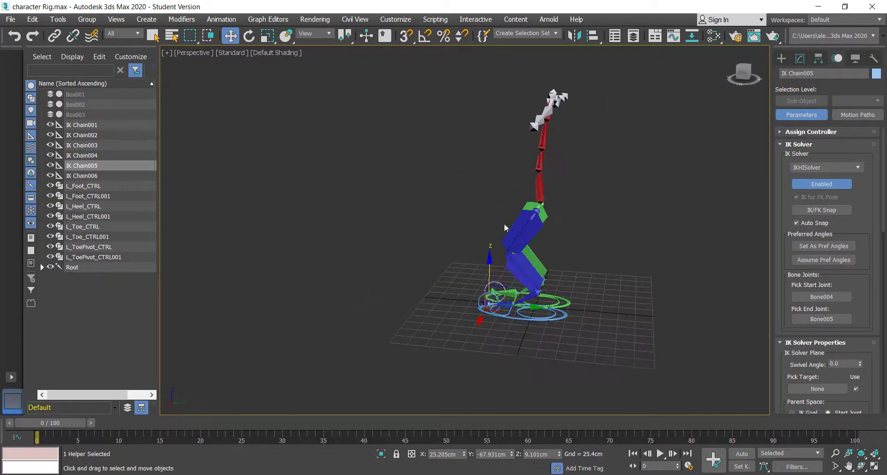
pyautogui.click(532, 199)
pyautogui.keyDown('alt'); pyautogui.moveTo(532, 198); pyautogui.dragTo(571, 183, button='middle'); pyautogui.keyUp('alt')
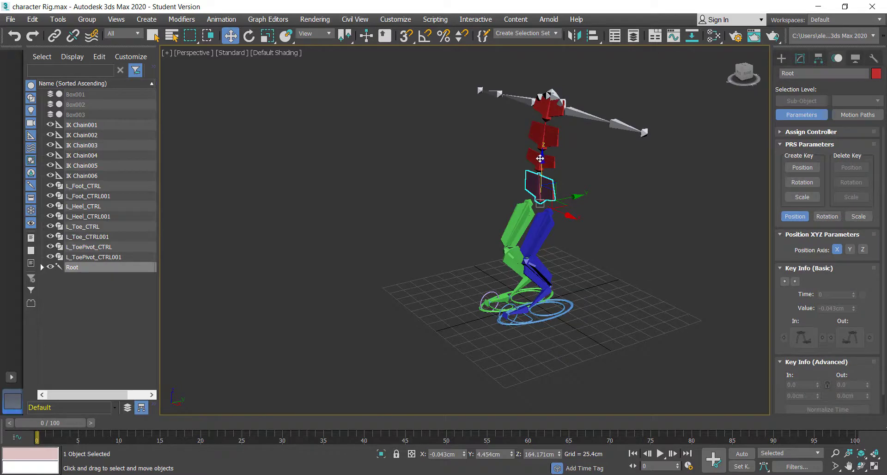
pyautogui.moveTo(540, 158); pyautogui.dragTo(541, 150)
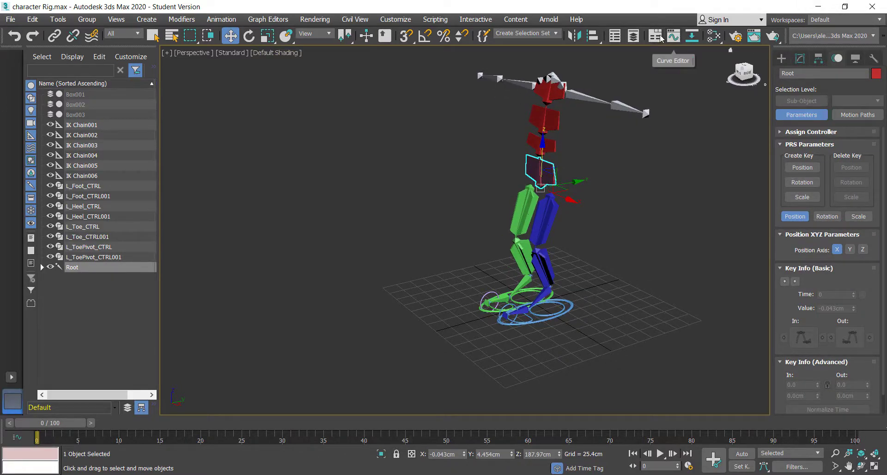
# Open the Layer Explorer, show the Geo layer, and dock the explorer beneath the Scene Explorer with more height
pyautogui.click(630, 37)
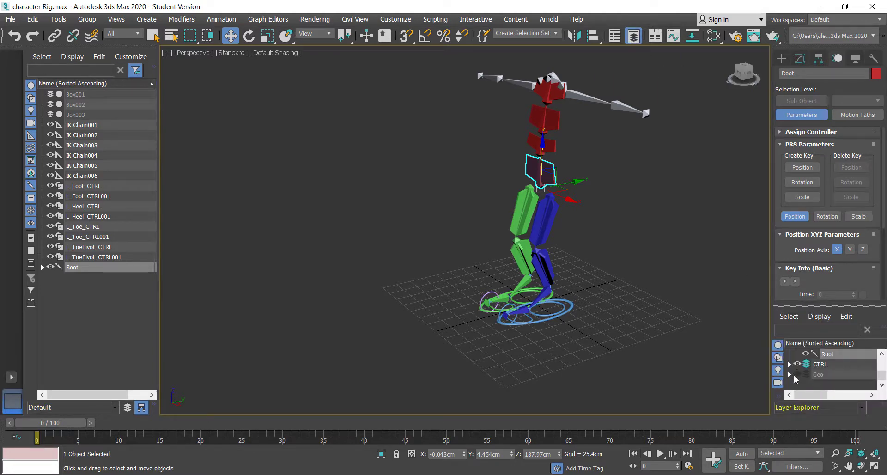
pyautogui.click(798, 374)
pyautogui.keyDown('alt'); pyautogui.moveTo(679, 313); pyautogui.dragTo(719, 372, button='middle'); pyautogui.keyUp('alt')
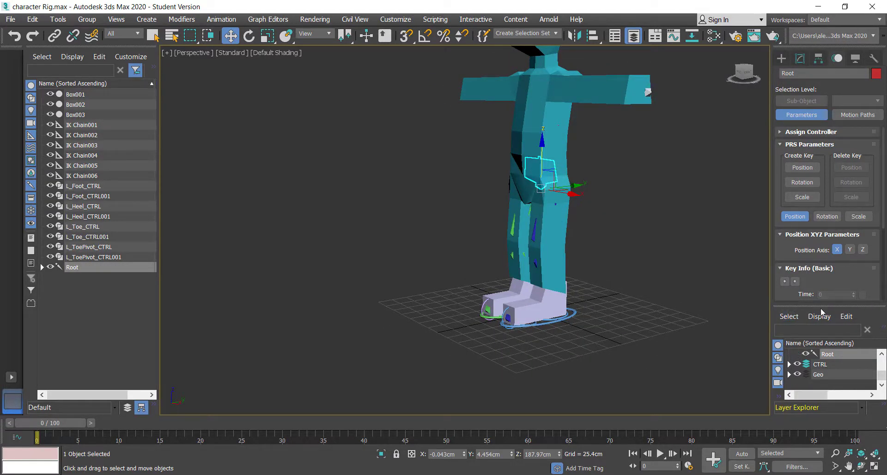
pyautogui.moveTo(822, 313); pyautogui.dragTo(70, 411)
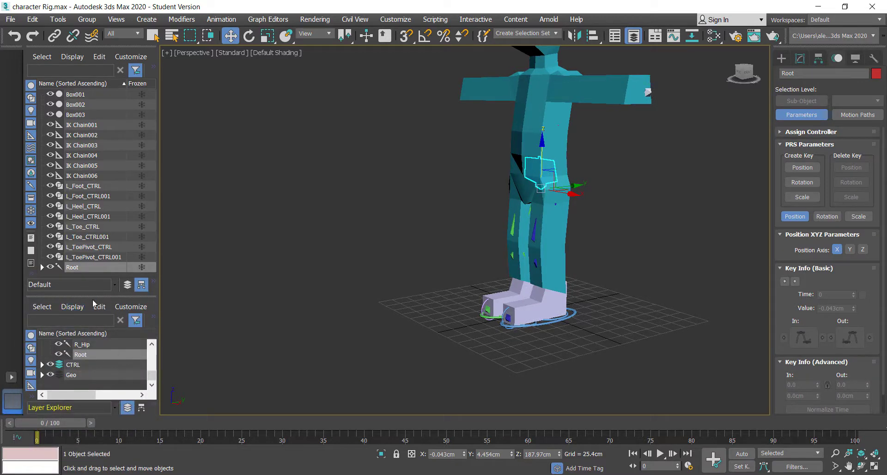
pyautogui.moveTo(94, 295); pyautogui.dragTo(94, 219)
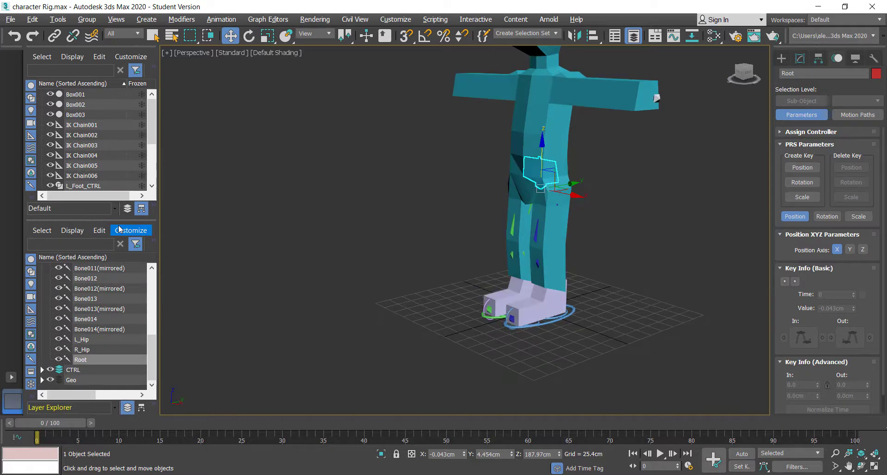
# Inspect the character mesh around the legs and hide the Geo layer
pyautogui.keyDown('alt'); pyautogui.moveTo(376, 210); pyautogui.dragTo(436, 267, button='middle'); pyautogui.keyUp('alt')
pyautogui.scroll(2, 455, 285)
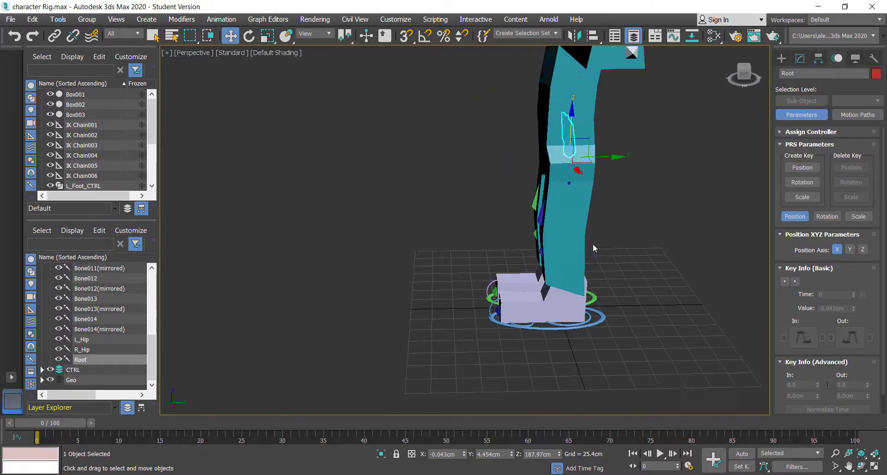
pyautogui.keyDown('alt'); pyautogui.moveTo(475, 302); pyautogui.dragTo(311, 274, button='middle'); pyautogui.keyUp('alt')
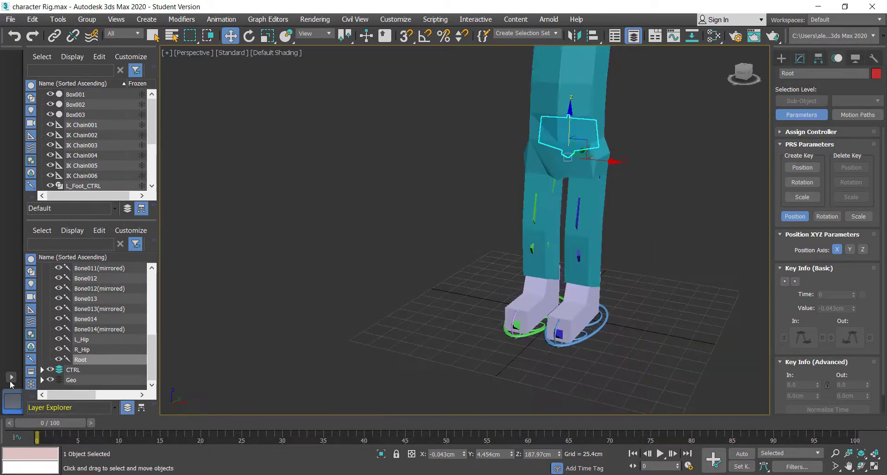
pyautogui.click(50, 379)
# Link the blue ankle goal IK Chain002 to L_Heel_CTRL and the green ankle goal IK Chain001 to L_Heel_CTRL001
pyautogui.scroll(3, 678, 299)
pyautogui.keyDown('alt'); pyautogui.moveTo(714, 300); pyautogui.dragTo(640, 268, button='middle'); pyautogui.keyUp('alt')
pyautogui.scroll(2, 637, 265)
pyautogui.scroll(2, 612, 182)
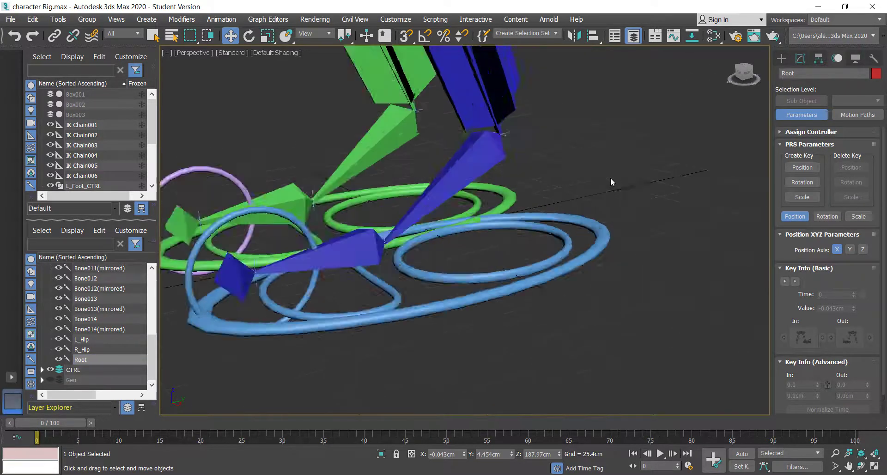
pyautogui.scroll(3, 449, 104)
pyautogui.click(411, 91)
pyautogui.scroll(-4, 411, 91)
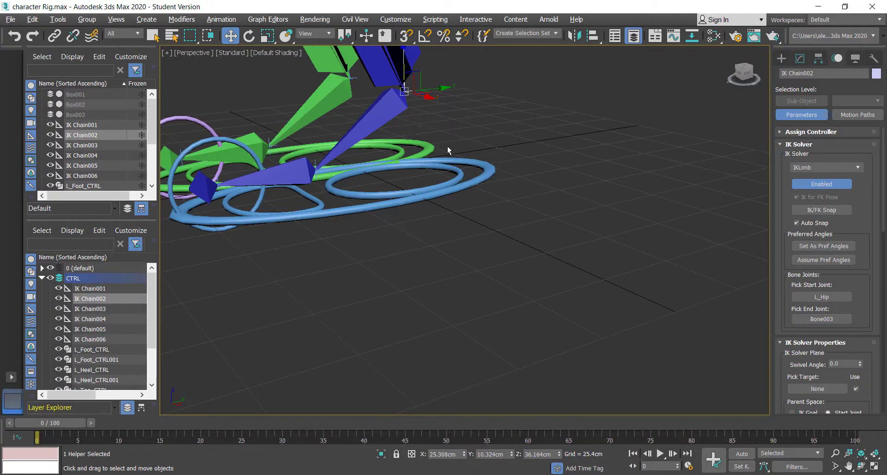
pyautogui.scroll(2, 411, 91)
pyautogui.click(51, 37)
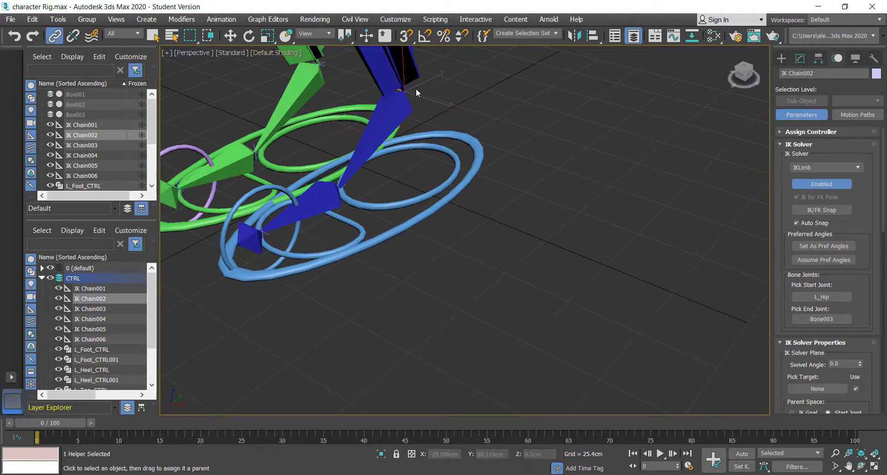
pyautogui.moveTo(413, 95); pyautogui.dragTo(456, 152)
pyautogui.click(323, 64)
# Test the blue heel control by raising L_Heel_CTRL, and undo the move
pyautogui.click(456, 156)
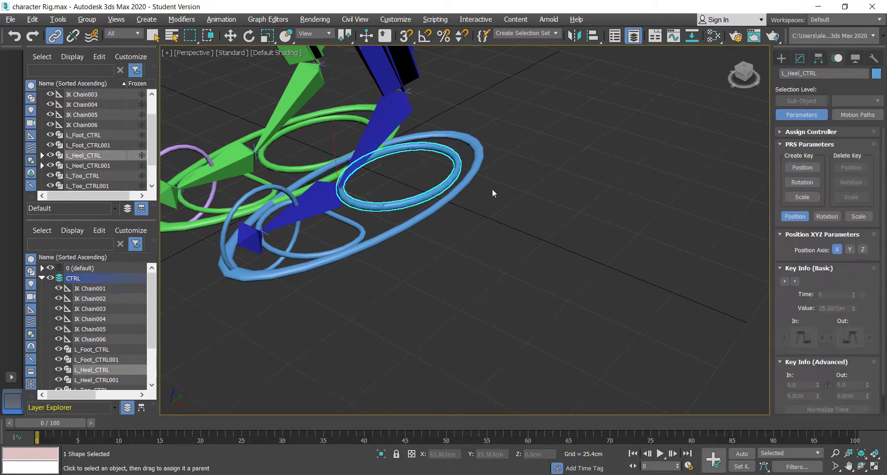
pyautogui.press('w')
pyautogui.keyDown('alt'); pyautogui.moveTo(492, 190); pyautogui.dragTo(418, 175, button='middle'); pyautogui.keyUp('alt')
pyautogui.click(460, 167)
pyautogui.click(464, 174)
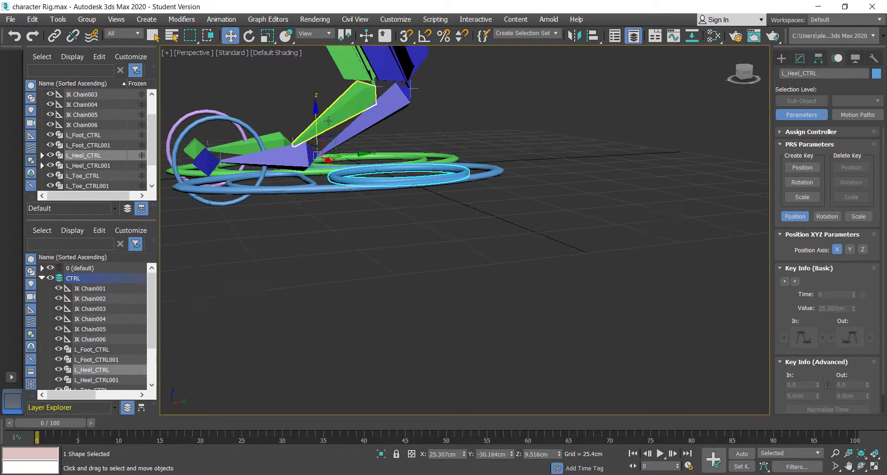
pyautogui.moveTo(315, 116); pyautogui.dragTo(315, 18)
pyautogui.hotkey('ctrl', 'z')
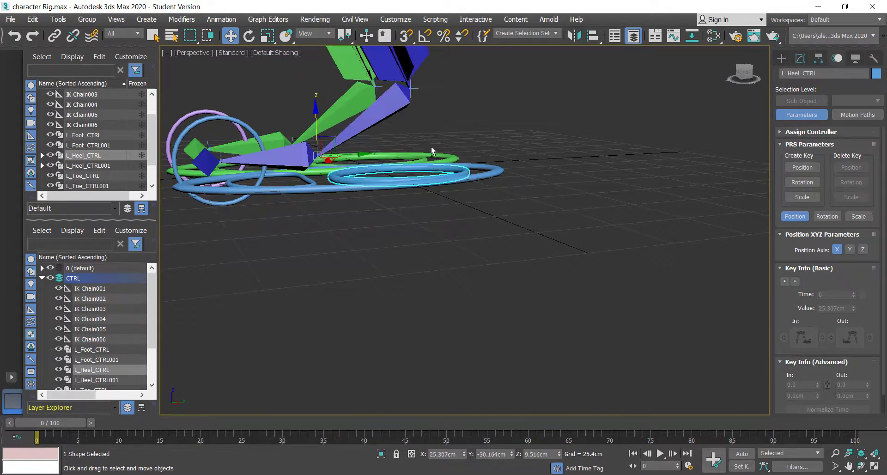
# Test the green heel control by raising L_Heel_CTRL001, and undo the move
pyautogui.keyDown('alt'); pyautogui.moveTo(431, 147); pyautogui.dragTo(467, 254, button='middle'); pyautogui.keyUp('alt')
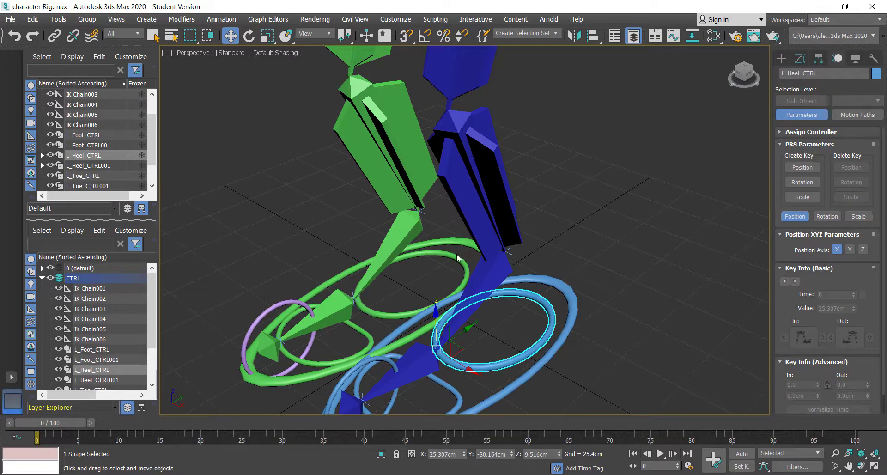
pyautogui.click(419, 247)
pyautogui.moveTo(349, 259); pyautogui.dragTo(345, 178)
pyautogui.hotkey('ctrl', 'z')
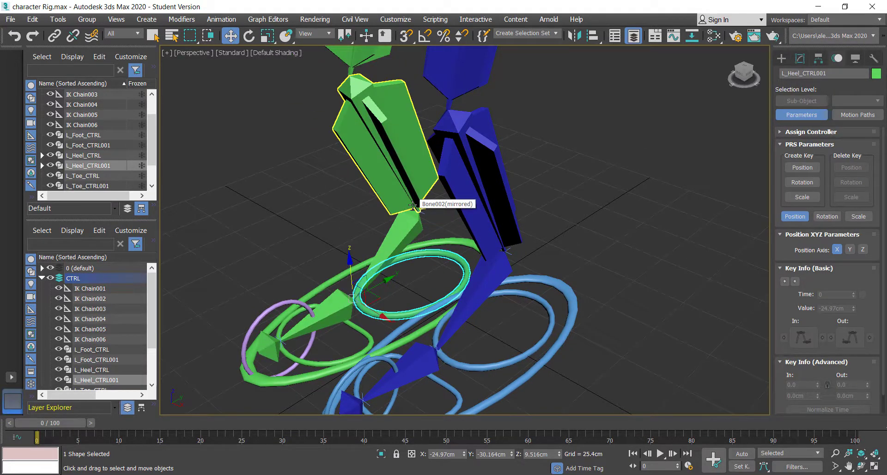
# Test L_Heel_CTRL by rotating it about 32 degrees around X, and undo the rotation
pyautogui.click(532, 361)
pyautogui.press('e')
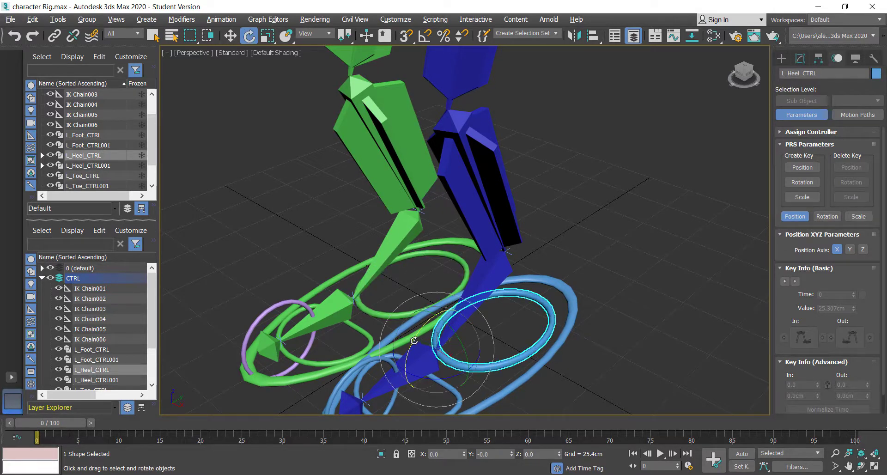
pyautogui.moveTo(414, 341); pyautogui.dragTo(419, 357)
pyautogui.keyDown('alt'); pyautogui.moveTo(511, 330); pyautogui.dragTo(446, 294, button='middle'); pyautogui.keyUp('alt')
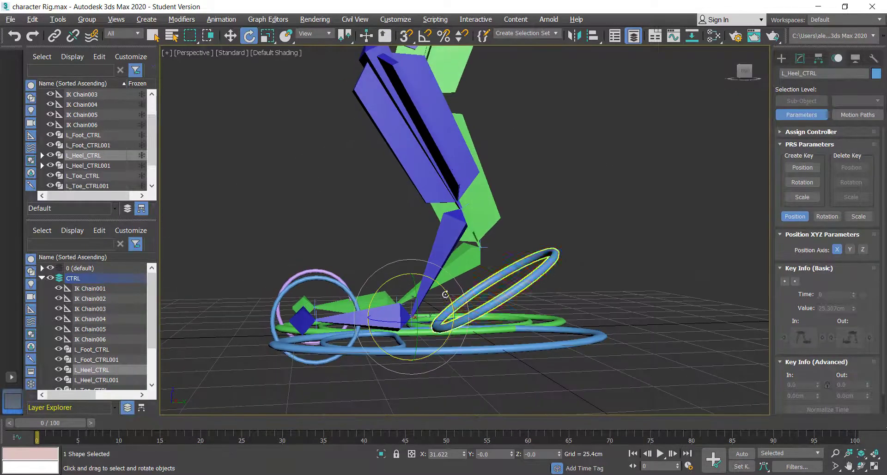
pyautogui.hotkey('ctrl', 'z')
pyautogui.keyDown('alt'); pyautogui.moveTo(414, 318); pyautogui.dragTo(426, 301, button='middle'); pyautogui.keyUp('alt')
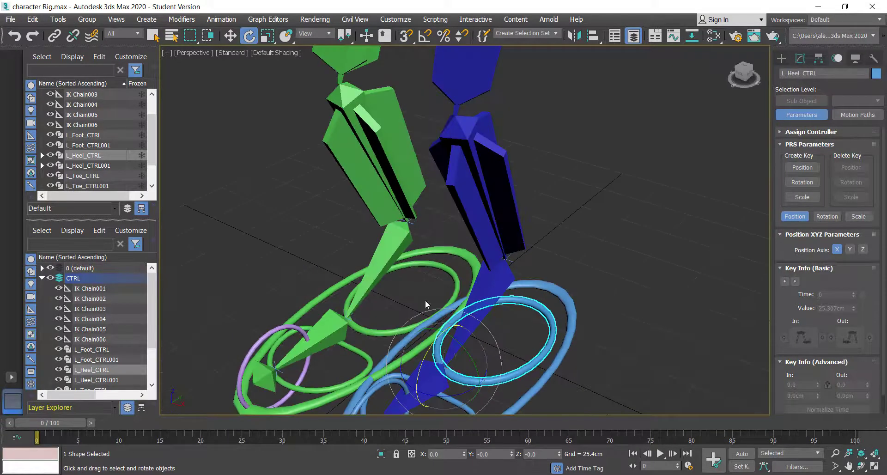
pyautogui.click(345, 299)
pyautogui.keyDown('alt'); pyautogui.moveTo(324, 303); pyautogui.dragTo(471, 332, button='middle'); pyautogui.keyUp('alt')
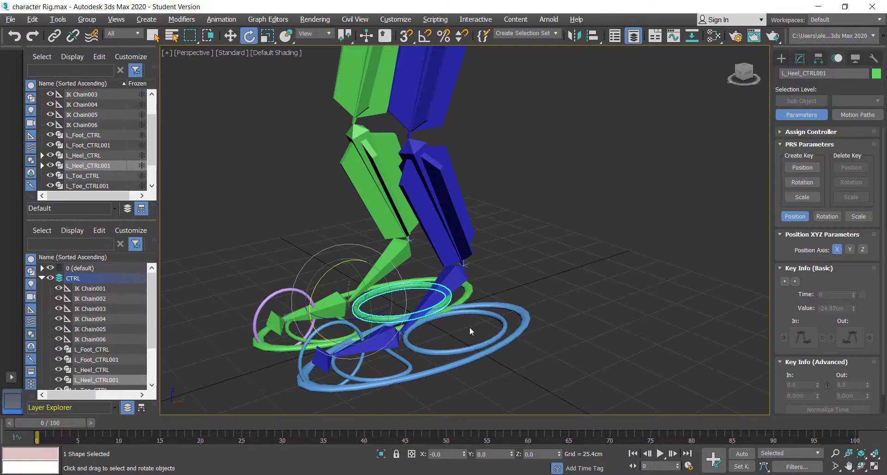
pyautogui.keyDown('alt'); pyautogui.moveTo(412, 320); pyautogui.dragTo(404, 382, button='middle'); pyautogui.keyUp('alt')
pyautogui.click(450, 327)
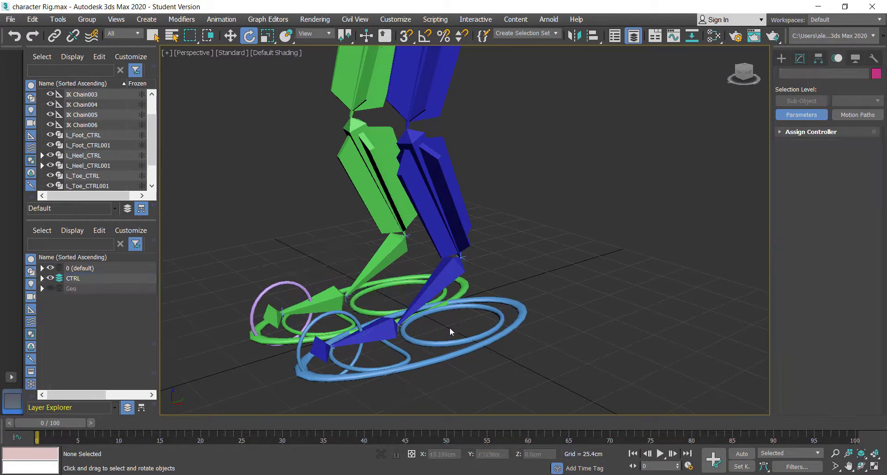
# Try to link the IK Chain003 goal at the ball of the blue foot to L_Toe_CTRL
pyautogui.moveTo(478, 376); pyautogui.dragTo(477, 336, button='middle')
pyautogui.scroll(3, 477, 336)
pyautogui.keyDown('alt'); pyautogui.moveTo(418, 237); pyautogui.dragTo(418, 243, button='middle'); pyautogui.keyUp('alt')
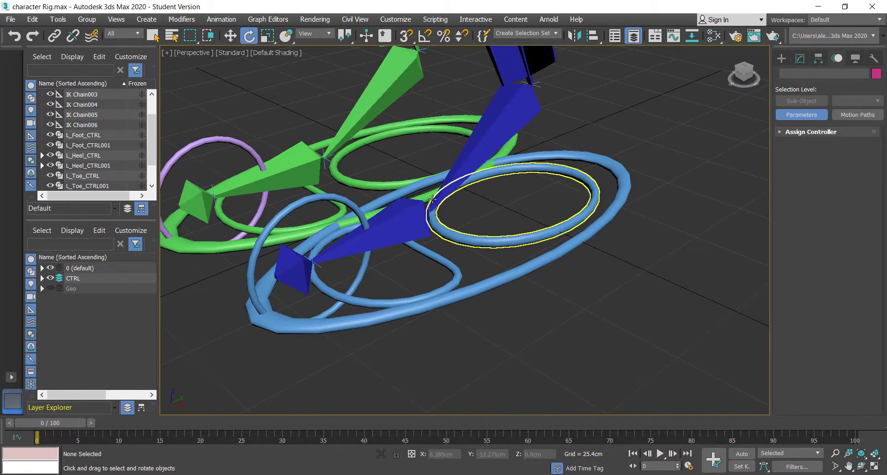
pyautogui.click(430, 200)
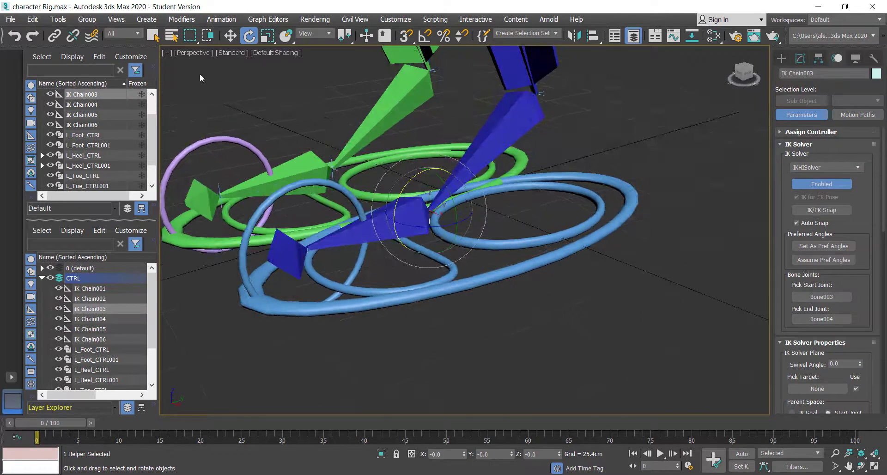
pyautogui.click(54, 36)
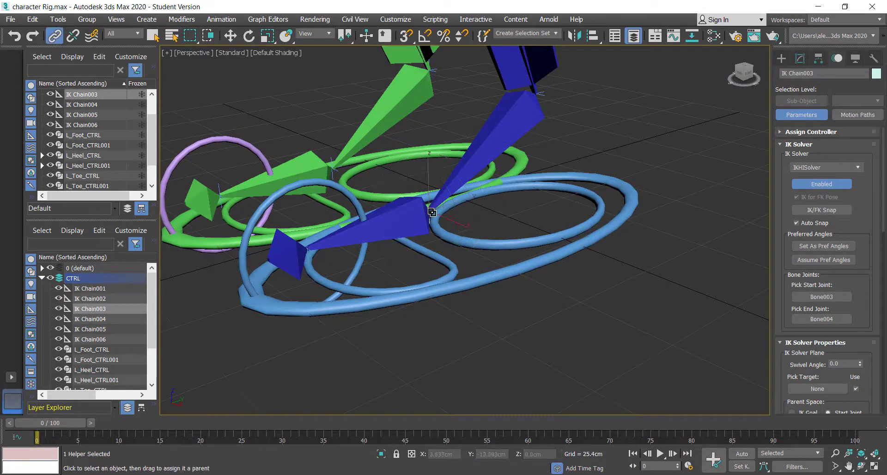
pyautogui.moveTo(432, 212); pyautogui.dragTo(453, 270)
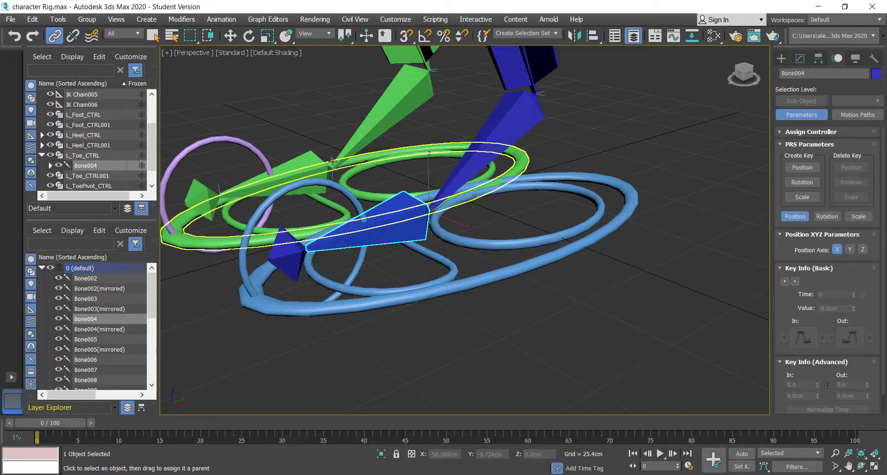
# Link the IK Chain004 goal at the ball of the green foot to L_Toe_CTRL001
pyautogui.keyDown('alt'); pyautogui.moveTo(333, 162); pyautogui.dragTo(301, 160, button='middle'); pyautogui.keyUp('alt')
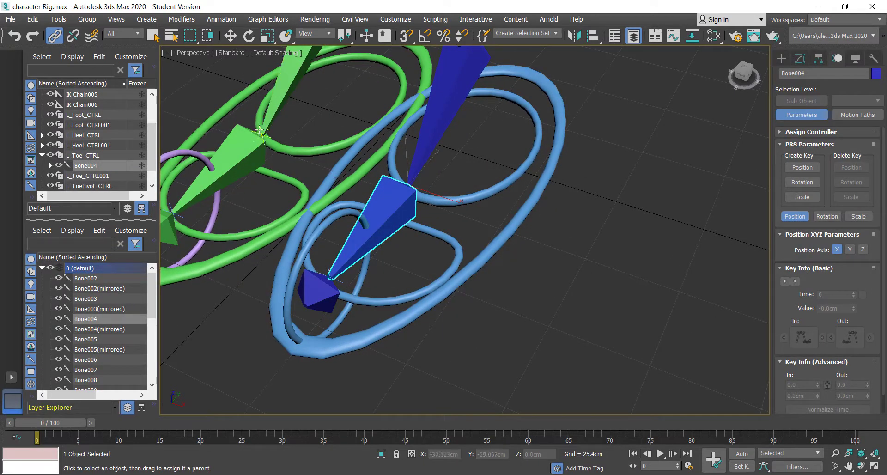
pyautogui.click(262, 135)
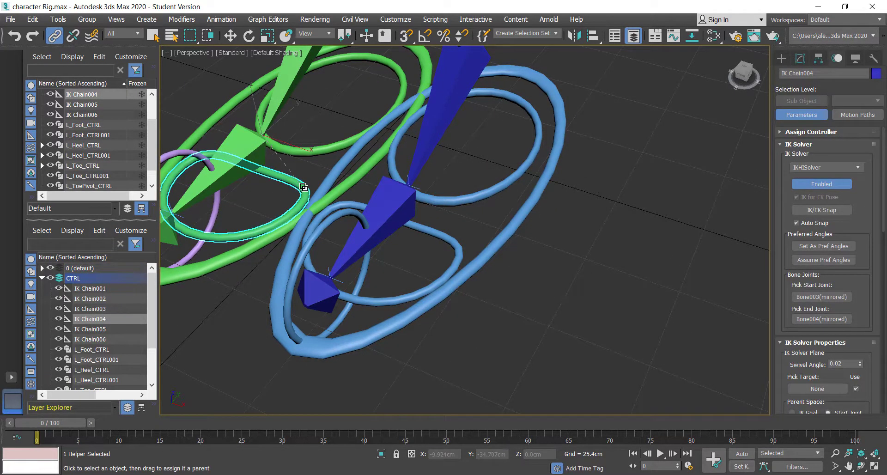
pyautogui.press('Delete')
# Test the blue L_Toe_CTRL by rotating it and moving it upward, undoing each change
pyautogui.click(464, 250)
pyautogui.scroll(1, 460, 247)
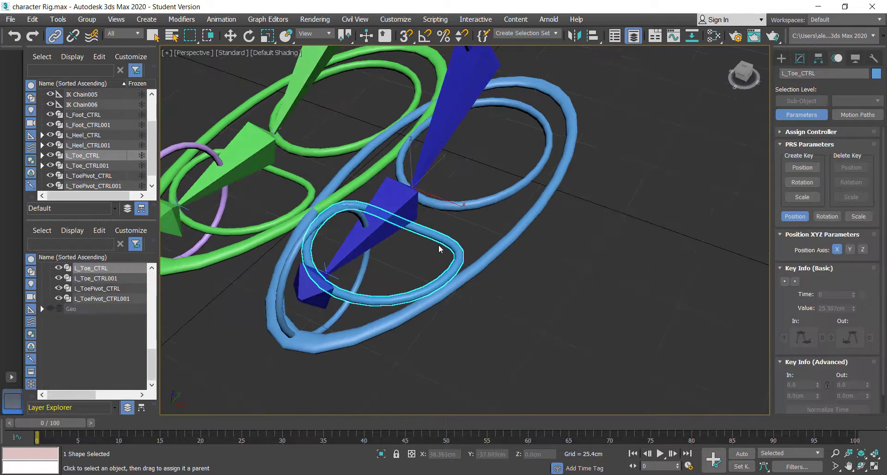
pyautogui.press('e')
pyautogui.moveTo(393, 183)
pyautogui.mouseDown()
pyautogui.moveTo(401, 170)
pyautogui.moveTo(394, 180)
pyautogui.mouseUp()
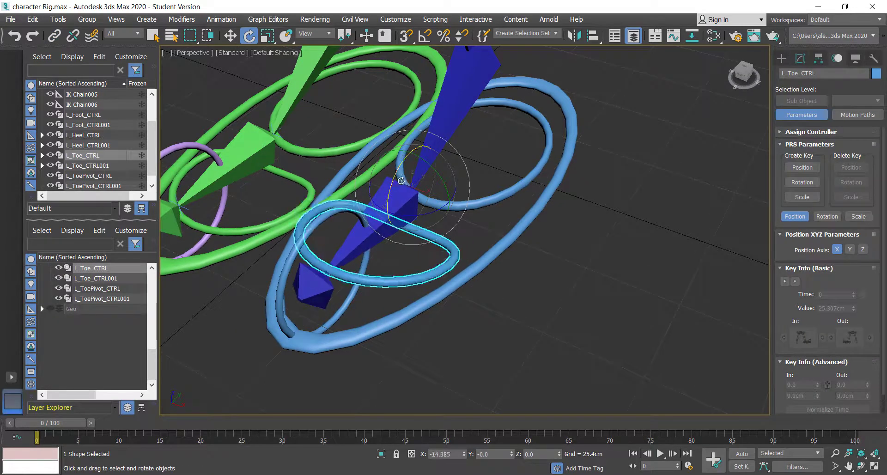
pyautogui.hotkey('ctrl', 'z')
pyautogui.keyDown('alt'); pyautogui.moveTo(394, 204); pyautogui.dragTo(444, 180, button='middle'); pyautogui.keyUp('alt')
pyautogui.press('w')
pyautogui.moveTo(437, 173)
pyautogui.mouseDown()
pyautogui.moveTo(439, 140)
pyautogui.moveTo(443, 158)
pyautogui.mouseUp()
pyautogui.hotkey('ctrl', 'z')
# Test the green toe control by raising L_Toe_CTRL001, and undo the move
pyautogui.moveTo(387, 209); pyautogui.dragTo(418, 203, button='middle')
pyautogui.click(445, 211)
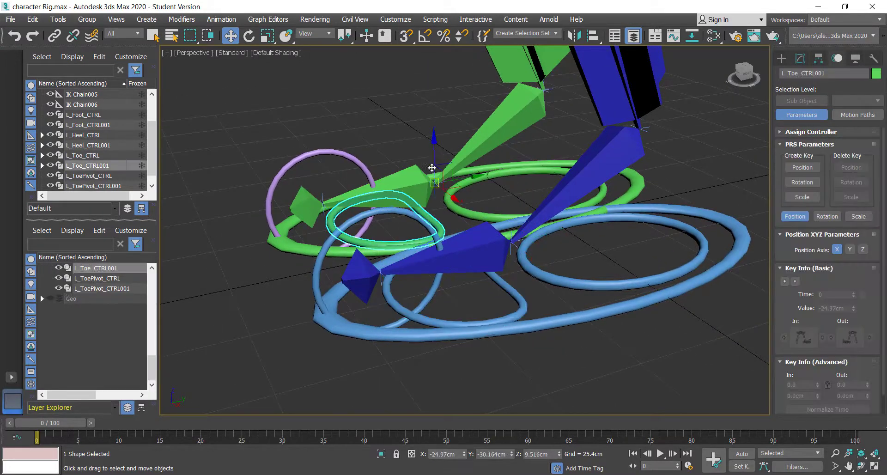
pyautogui.moveTo(435, 185); pyautogui.dragTo(435, 116)
pyautogui.hotkey('ctrl', 'z')
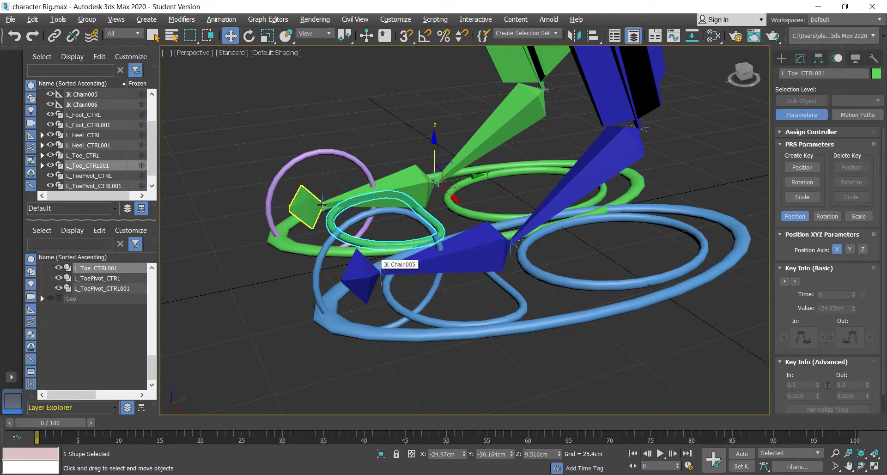
# Link the green toe goal IK Chain006 to L_Toe_CTRL001 and the blue toe goal IK Chain005 to L_Toe_CTRL
pyautogui.moveTo(269, 166)
pyautogui.keyDown('alt'); pyautogui.mouseDown(button='middle')
pyautogui.moveTo(282, 182)
pyautogui.moveTo(271, 170)
pyautogui.mouseUp(button='middle'); pyautogui.keyUp('alt')
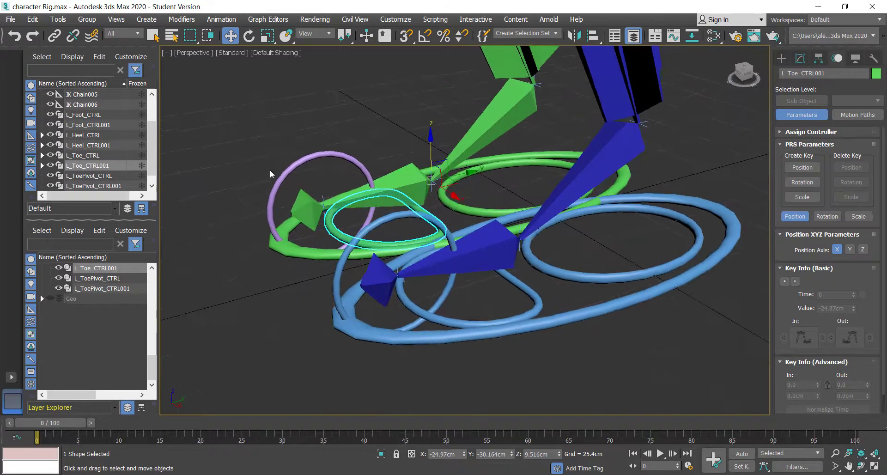
pyautogui.click(54, 35)
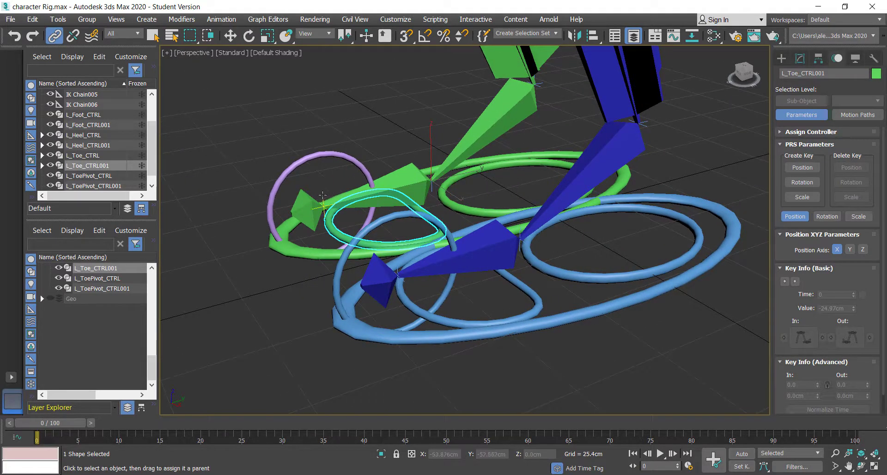
pyautogui.click(323, 196)
pyautogui.moveTo(436, 212); pyautogui.dragTo(426, 214)
pyautogui.keyDown('alt'); pyautogui.moveTo(474, 303); pyautogui.dragTo(482, 280, button='middle'); pyautogui.keyUp('alt')
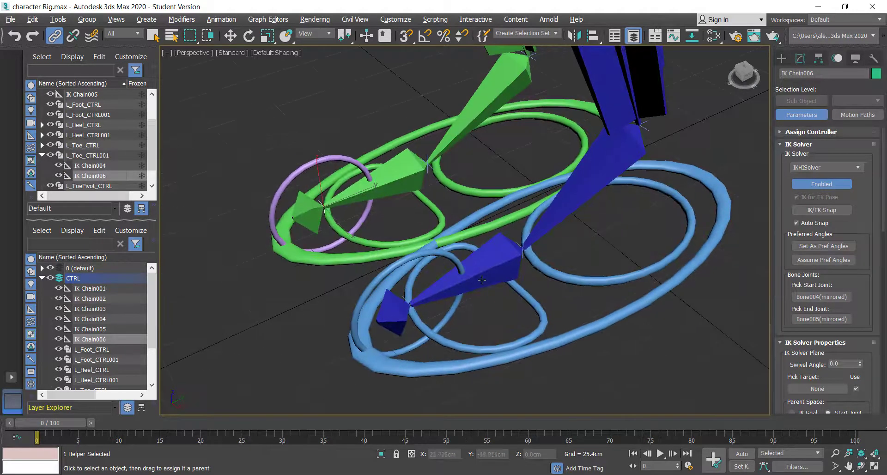
pyautogui.click(410, 305)
pyautogui.moveTo(530, 313)
pyautogui.mouseDown()
pyautogui.moveTo(543, 309)
pyautogui.moveTo(534, 303)
pyautogui.mouseUp()
# Test the blue foot's toe control by rotating L_Toe_CTRL, and undo the rotation
pyautogui.press('e')
pyautogui.moveTo(489, 249); pyautogui.dragTo(531, 241)
pyautogui.keyDown('alt'); pyautogui.moveTo(531, 241); pyautogui.dragTo(511, 217, button='middle'); pyautogui.keyUp('alt')
pyautogui.hotkey('ctrl', 'z')
# Test the green foot's toe control by rotating L_Toe_CTRL001, and cancel the rotation
pyautogui.keyDown('alt'); pyautogui.moveTo(419, 222); pyautogui.dragTo(444, 252, button='middle'); pyautogui.keyUp('alt')
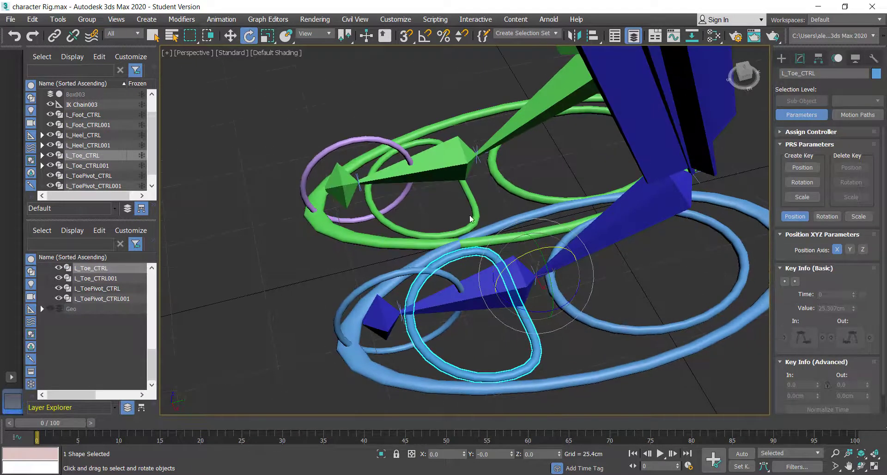
pyautogui.click(469, 222)
pyautogui.keyDown('alt'); pyautogui.moveTo(469, 222); pyautogui.dragTo(455, 186, button='middle'); pyautogui.keyUp('alt')
pyautogui.moveTo(446, 131); pyautogui.dragTo(488, 118)
pyautogui.rightClick(488, 118)
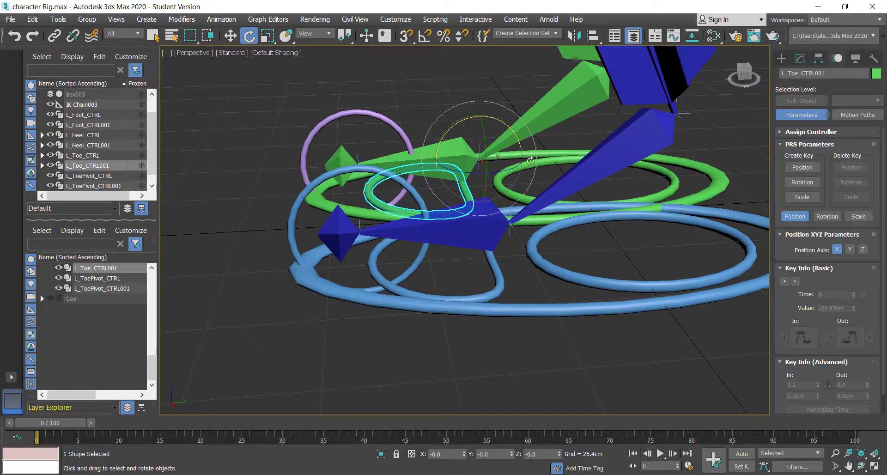
# Link the green foot's L_Heel_CTRL001 and L_Toe_CTRL001 to the toe pivot control L_ToePivot_CTRL001
pyautogui.keyDown('alt'); pyautogui.moveTo(488, 117); pyautogui.dragTo(494, 245, button='middle'); pyautogui.keyUp('alt')
pyautogui.click(355, 232)
pyautogui.click(330, 234)
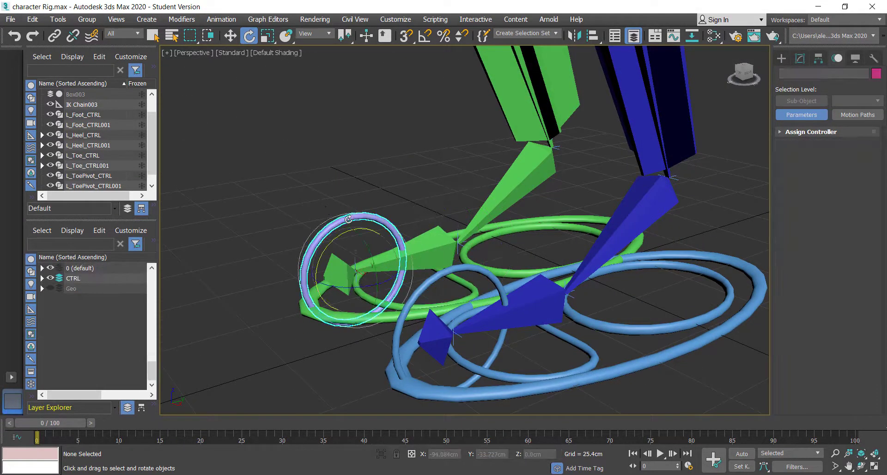
pyautogui.keyDown('alt'); pyautogui.moveTo(313, 280); pyautogui.dragTo(468, 251, button='middle'); pyautogui.keyUp('alt')
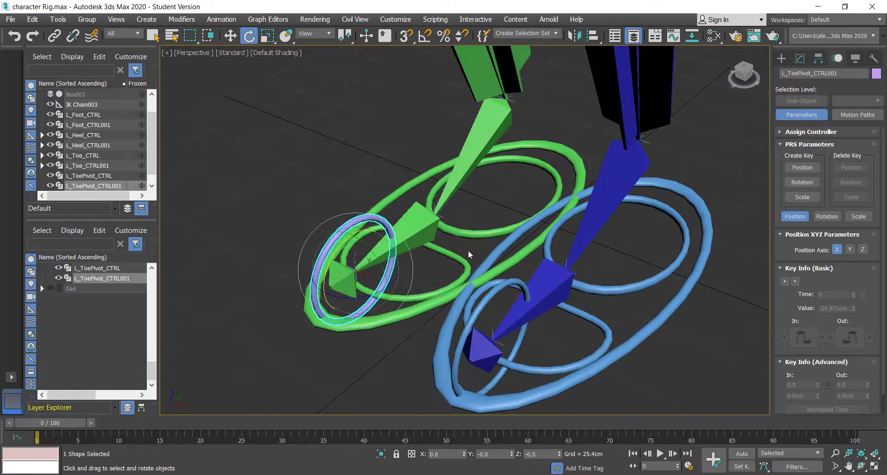
pyautogui.click(475, 233)
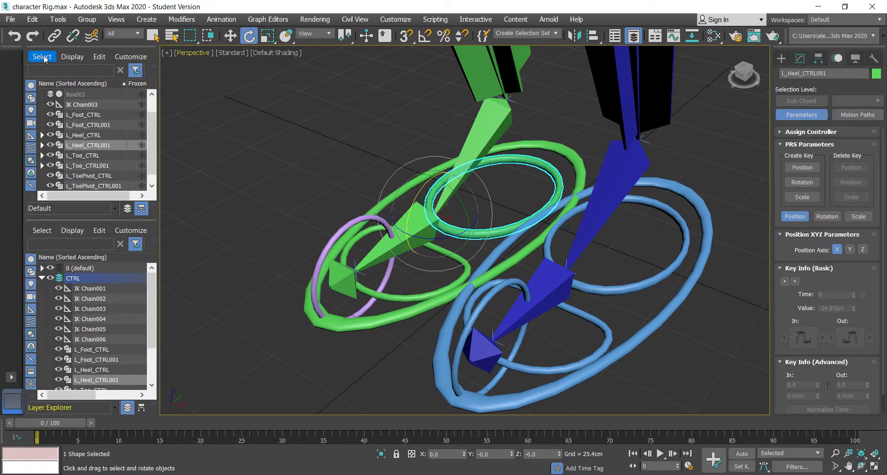
pyautogui.click(54, 35)
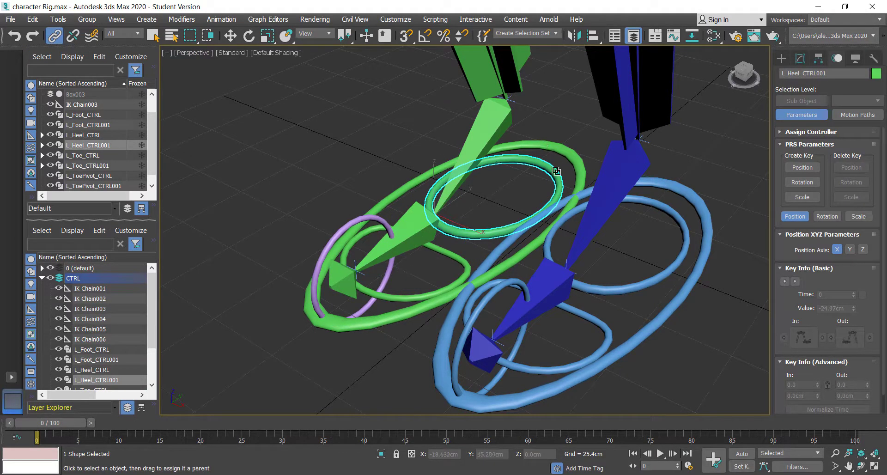
pyautogui.moveTo(554, 168)
pyautogui.keyDown('alt'); pyautogui.mouseDown(button='middle')
pyautogui.moveTo(550, 148)
pyautogui.moveTo(540, 178)
pyautogui.mouseUp(button='middle'); pyautogui.keyUp('alt')
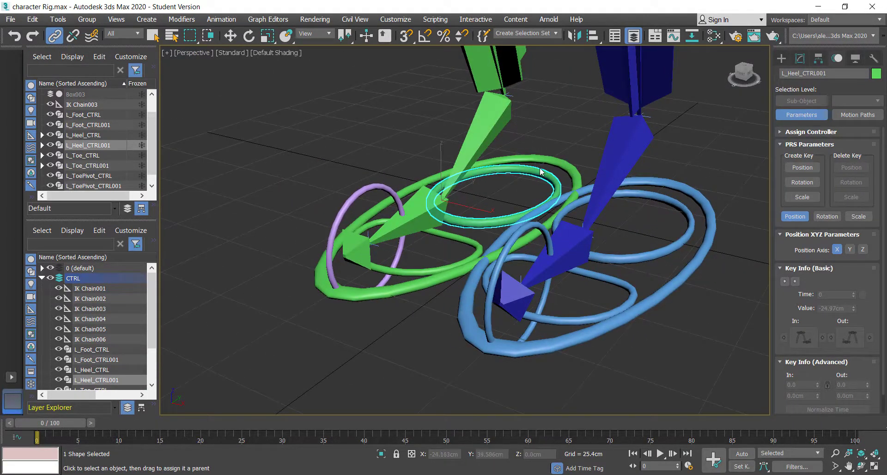
pyautogui.moveTo(543, 175); pyautogui.dragTo(364, 184)
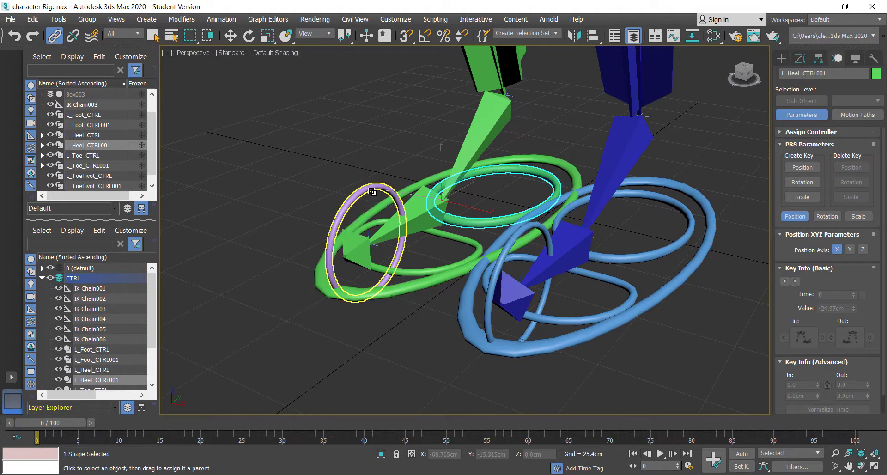
pyautogui.click(470, 244)
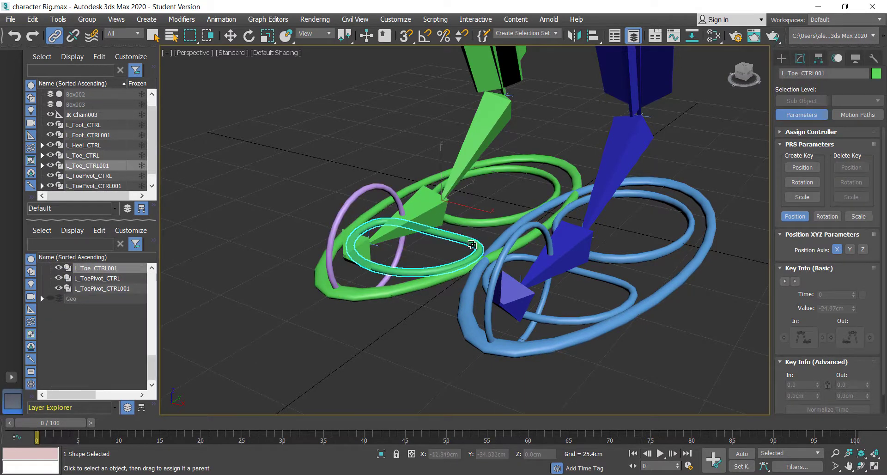
pyautogui.moveTo(355, 196); pyautogui.dragTo(386, 316)
# Test the green foot's toe pivot by rotating L_ToePivot_CTRL001, and undo the rotation
pyautogui.click(349, 222)
pyautogui.press('e')
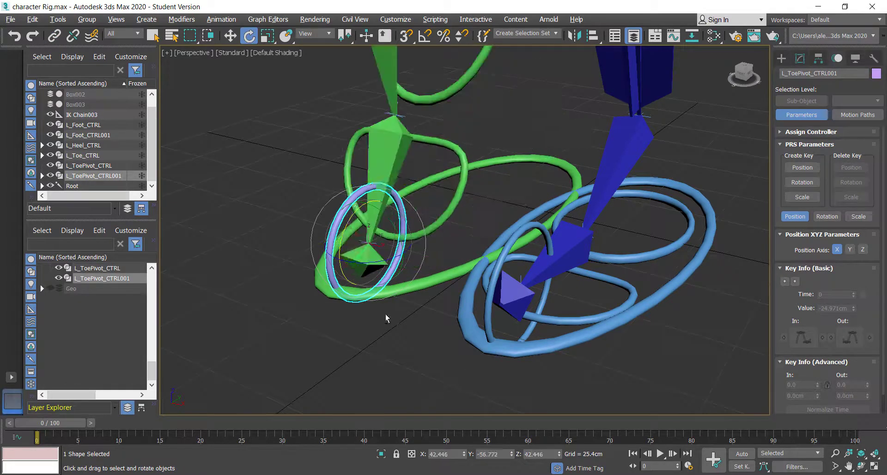
pyautogui.keyDown('alt'); pyautogui.moveTo(386, 317); pyautogui.dragTo(530, 295, button='middle'); pyautogui.keyUp('alt')
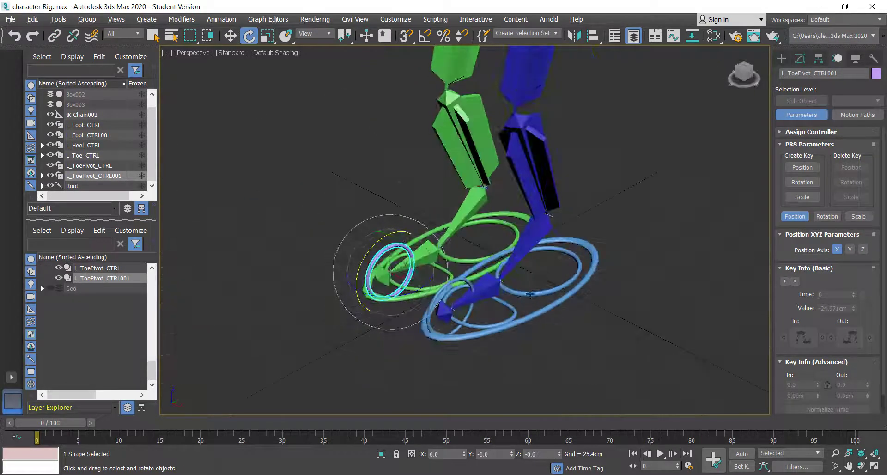
# Link the blue foot's L_Heel_CTRL and L_Toe_CTRL to the toe pivot control L_ToePivot_CTRL
pyautogui.click(546, 290)
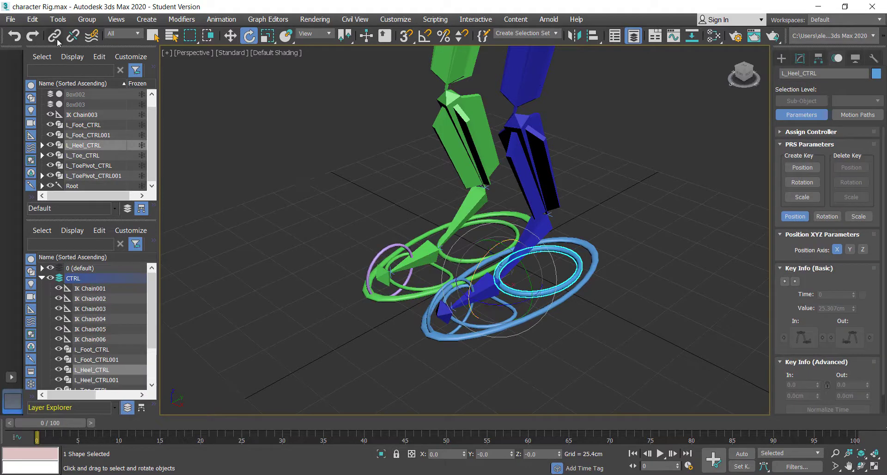
pyautogui.click(55, 35)
pyautogui.scroll(4, 435, 281)
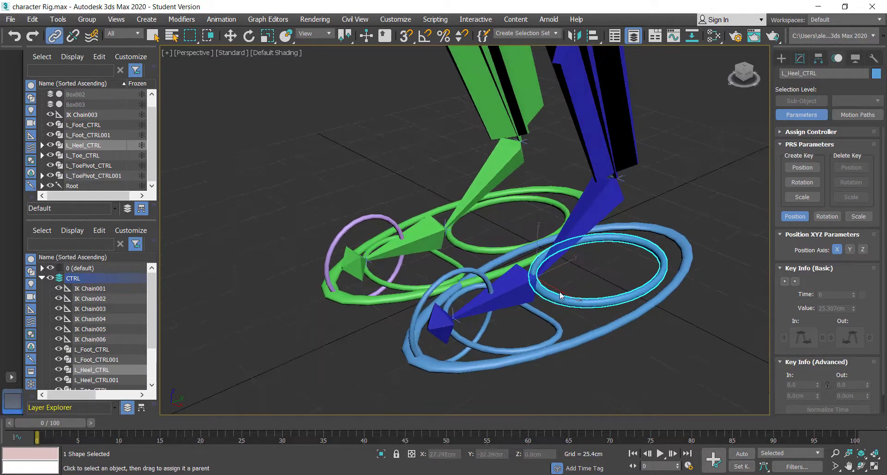
pyautogui.moveTo(572, 302); pyautogui.dragTo(559, 328)
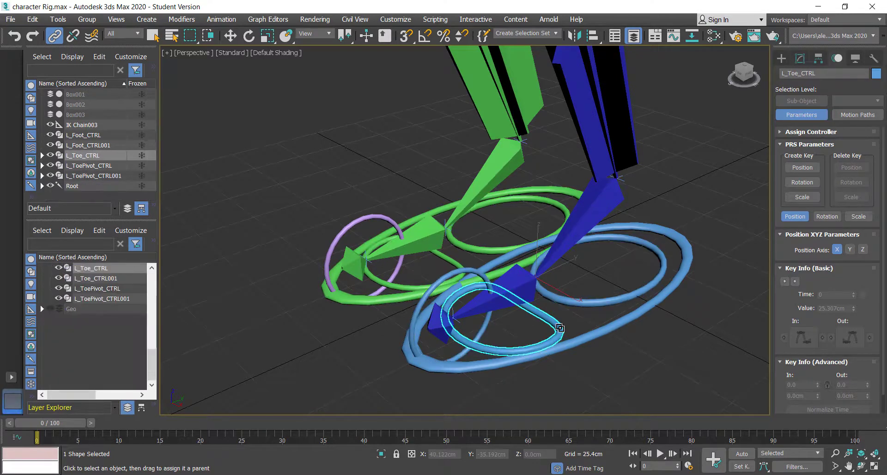
pyautogui.moveTo(507, 320); pyautogui.dragTo(421, 313)
# Test the blue foot's toe pivot by rotating L_ToePivot_CTRL, and undo the rotation
pyautogui.press('e')
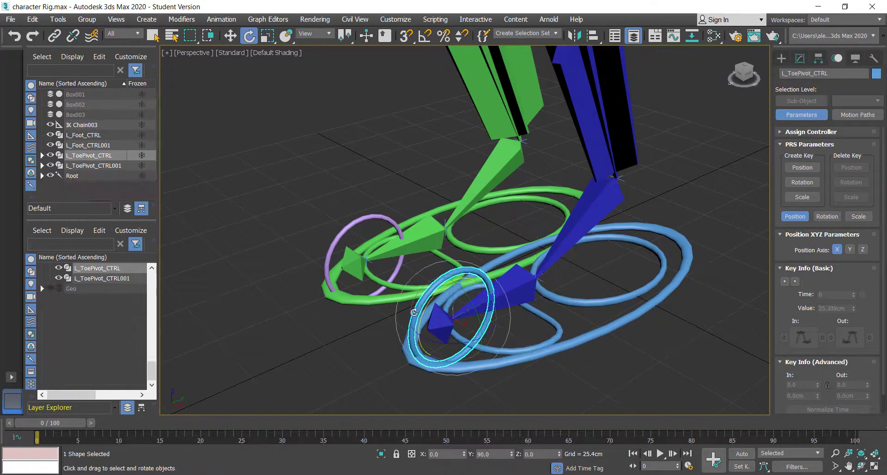
pyautogui.keyDown('alt'); pyautogui.moveTo(434, 299); pyautogui.dragTo(432, 279, button='middle'); pyautogui.keyUp('alt')
pyautogui.moveTo(428, 283); pyautogui.dragTo(392, 304)
pyautogui.scroll(-4, 396, 304)
pyautogui.keyDown('alt'); pyautogui.moveTo(517, 303); pyautogui.dragTo(567, 314, button='middle'); pyautogui.keyUp('alt')
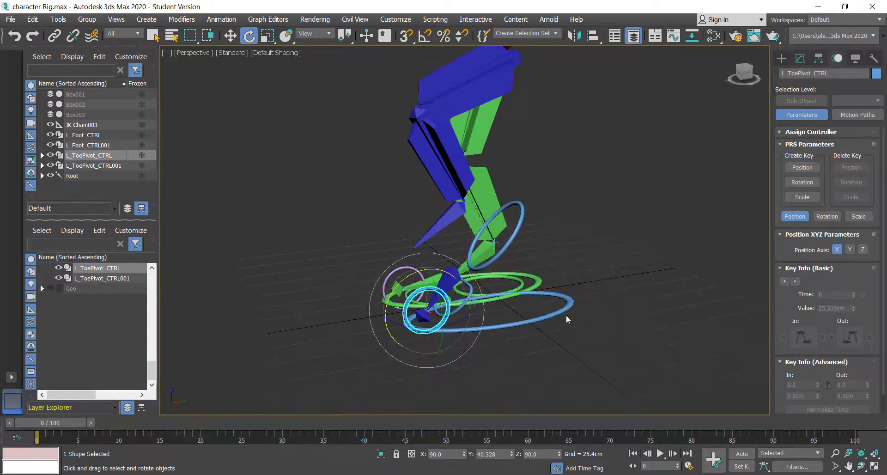
pyautogui.hotkey('ctrl', 'z')
# Rotate L_ToePivot_CTRL again to inspect the blue foot bones from the side, and undo the rotation
pyautogui.keyDown('alt'); pyautogui.moveTo(476, 334); pyautogui.dragTo(506, 319, button='middle'); pyautogui.keyUp('alt')
pyautogui.scroll(3, 416, 317)
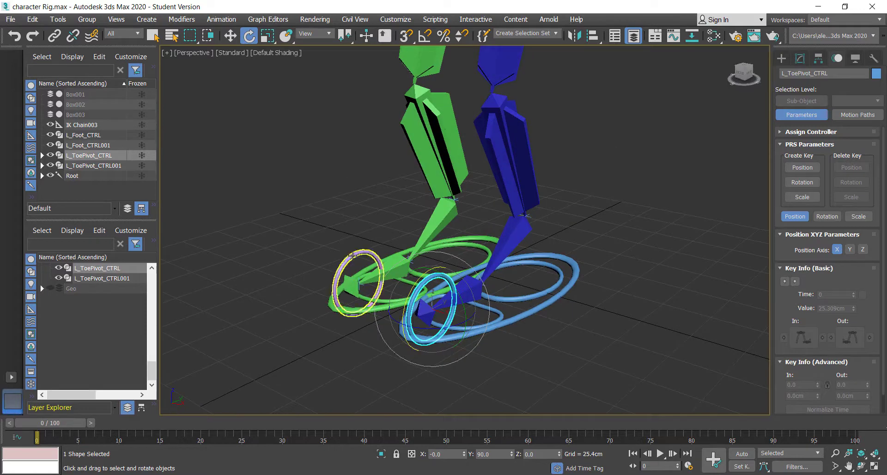
pyautogui.click(337, 268)
pyautogui.keyDown('alt'); pyautogui.moveTo(334, 257); pyautogui.dragTo(520, 276, button='middle'); pyautogui.keyUp('alt')
pyautogui.scroll(3, 520, 277)
pyautogui.keyDown('alt'); pyautogui.moveTo(556, 242); pyautogui.dragTo(541, 276, button='middle'); pyautogui.keyUp('alt')
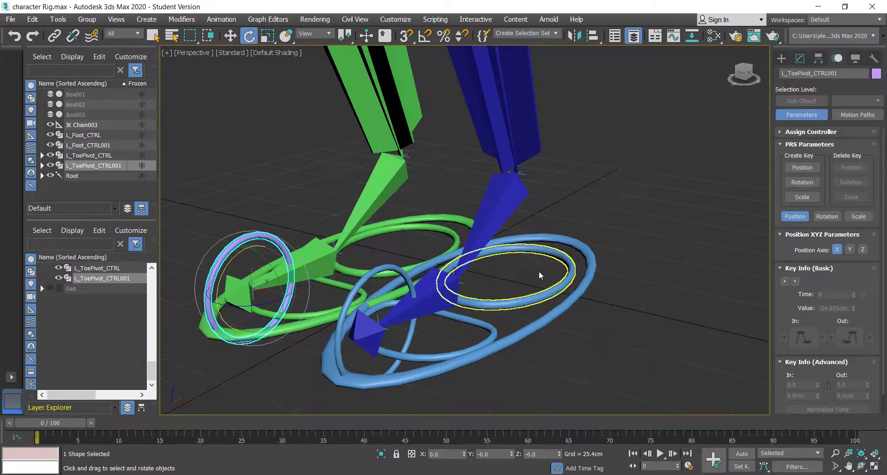
pyautogui.click(353, 298)
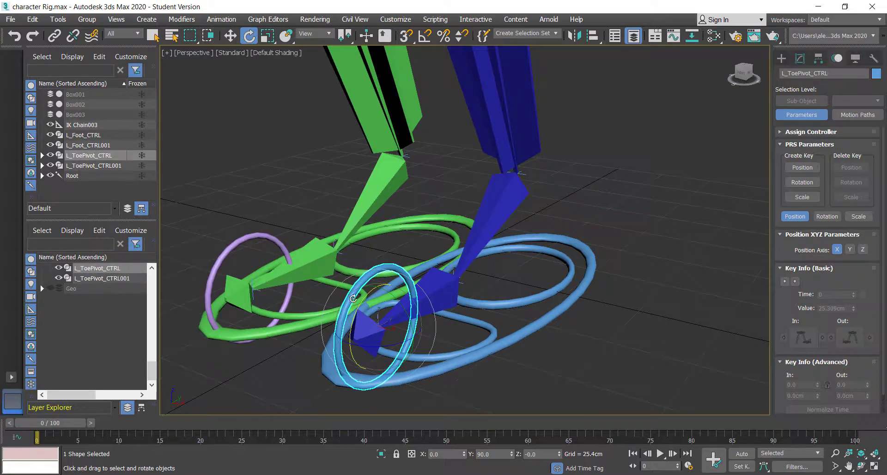
pyautogui.moveTo(360, 303); pyautogui.dragTo(525, 256)
pyautogui.keyDown('alt'); pyautogui.moveTo(526, 257); pyautogui.dragTo(469, 121, button='middle'); pyautogui.keyUp('alt')
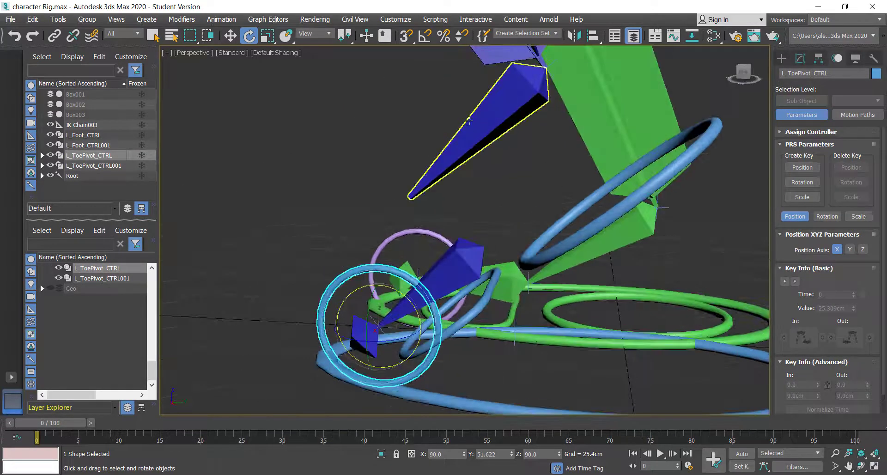
pyautogui.keyDown('alt'); pyautogui.moveTo(627, 238); pyautogui.dragTo(607, 277, button='middle'); pyautogui.keyUp('alt')
# Link the blue leg's Bone003 to Bone004
pyautogui.click(607, 279)
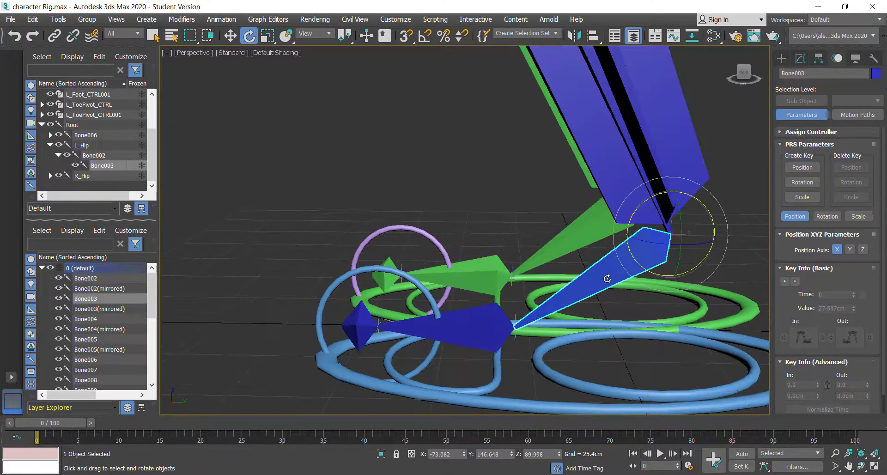
pyautogui.click(54, 35)
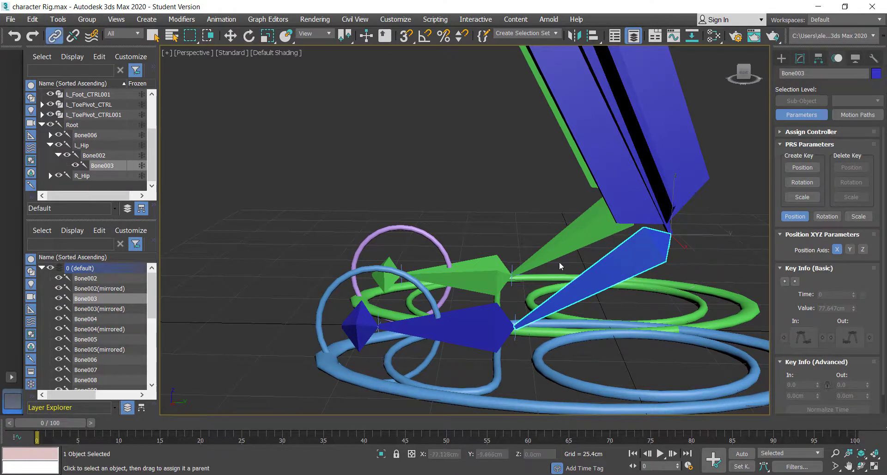
pyautogui.moveTo(600, 278); pyautogui.dragTo(342, 294)
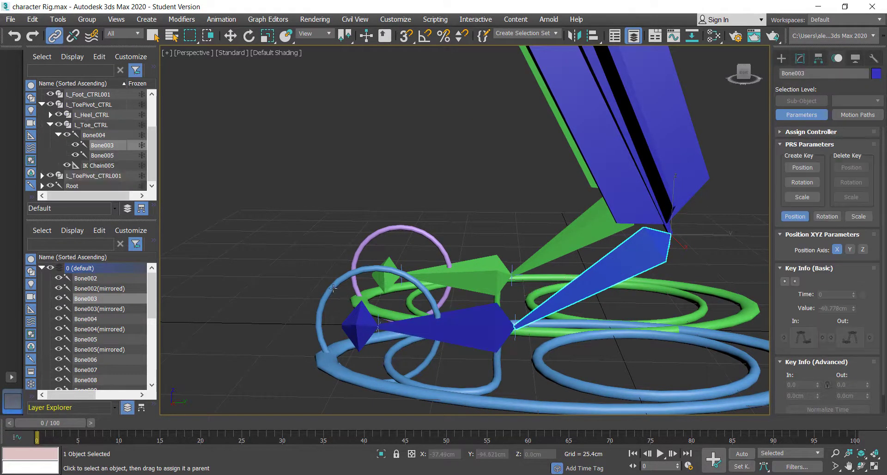
# Retest the blue toe pivot with the new bone link by rotating L_ToePivot_CTRL, and undo the rotation
pyautogui.click(333, 285)
pyautogui.press('e')
pyautogui.moveTo(401, 295); pyautogui.dragTo(364, 272)
pyautogui.scroll(-5, 444, 267)
pyautogui.hotkey('ctrl', 'z')
pyautogui.keyDown('alt'); pyautogui.moveTo(556, 219); pyautogui.dragTo(440, 158, button='middle'); pyautogui.keyUp('alt')
# Restore the blue leg's bone hierarchy by linking Bone004 to Bone003 and Bone003 to Bone002
pyautogui.click(54, 35)
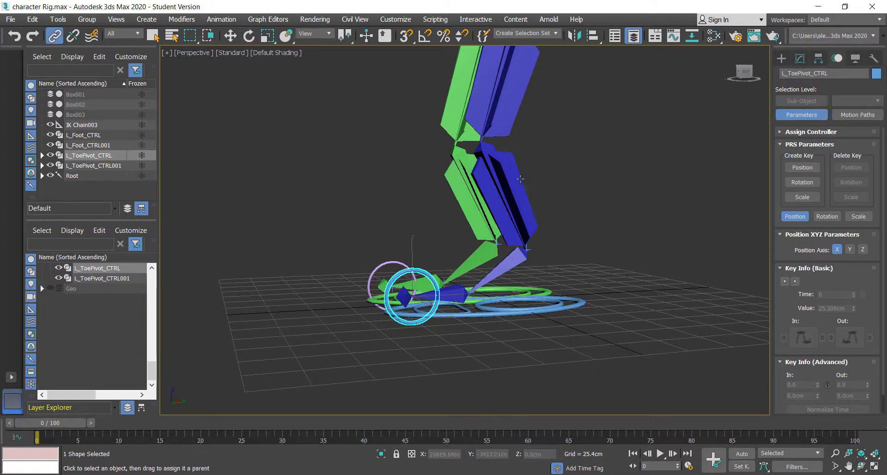
pyautogui.click(511, 182)
pyautogui.scroll(4, 551, 283)
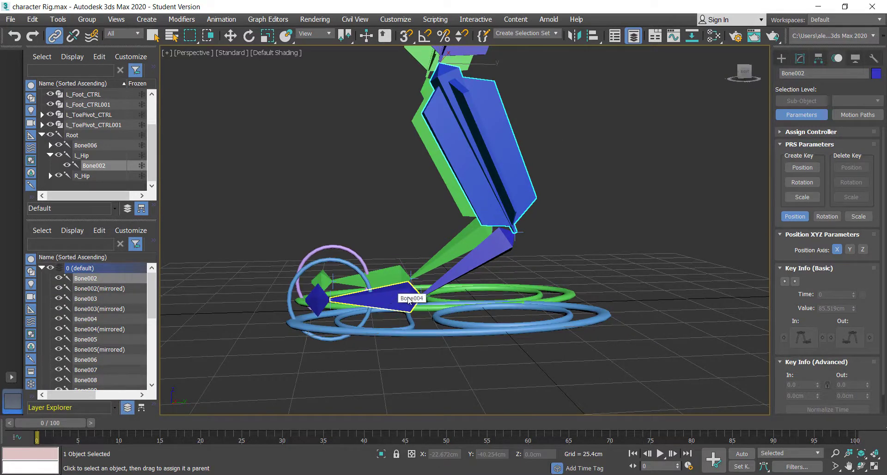
pyautogui.scroll(-3, 532, 154)
pyautogui.keyDown('alt'); pyautogui.moveTo(532, 155); pyautogui.dragTo(567, 149, button='middle'); pyautogui.keyUp('alt')
pyautogui.moveTo(581, 111); pyautogui.dragTo(590, 164, button='middle')
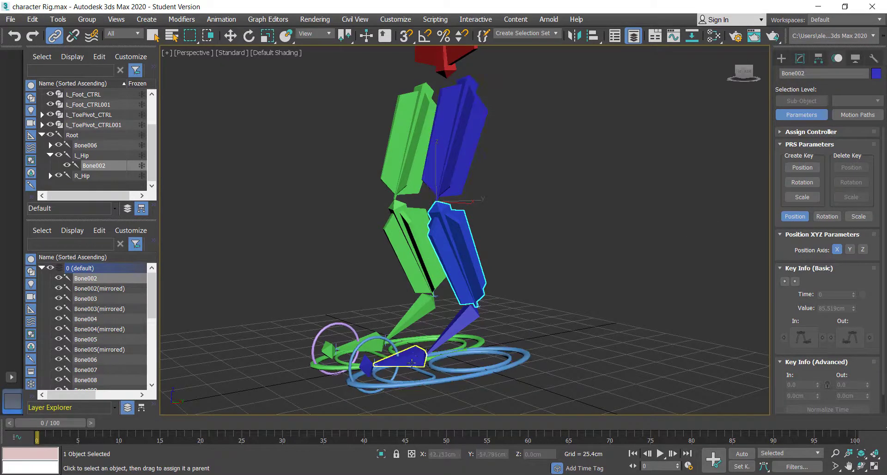
pyautogui.click(423, 354)
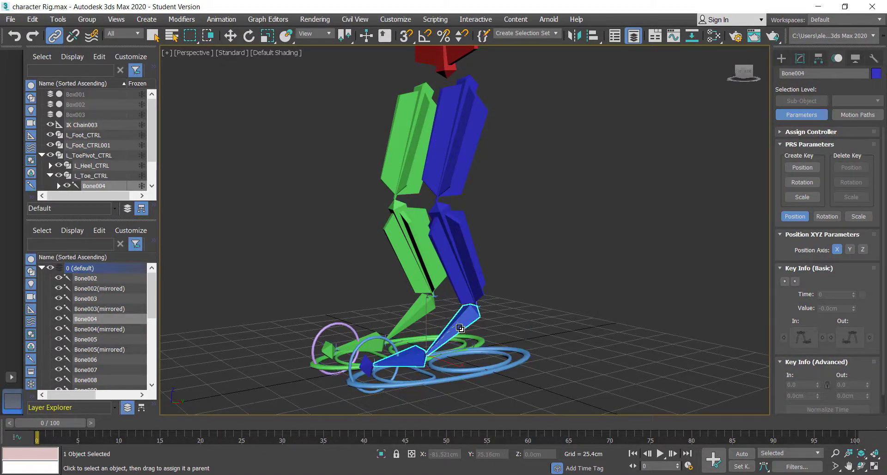
pyautogui.moveTo(460, 328); pyautogui.dragTo(458, 287)
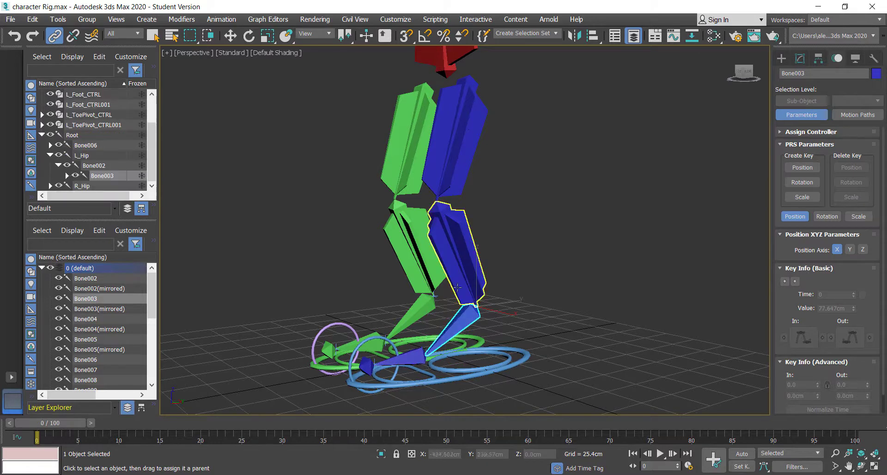
# Test the blue foot's heel control by rotating L_Heel_CTRL about 36 degrees, undo the rotation and clear the selection
pyautogui.click(508, 356)
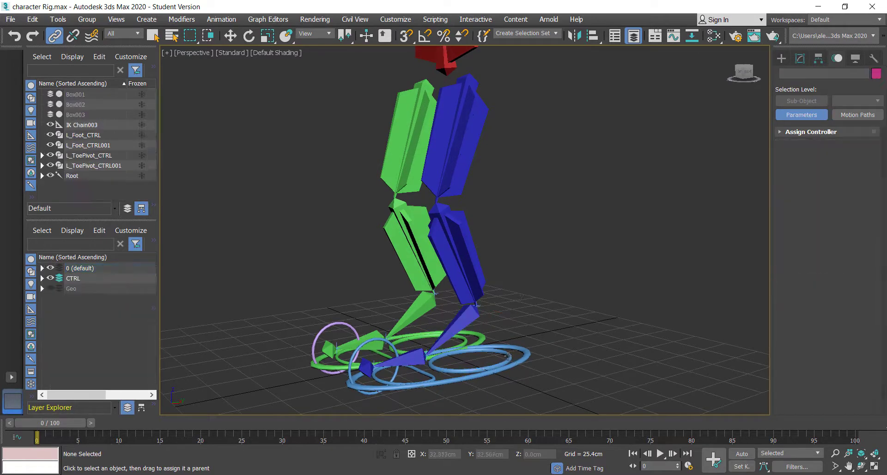
pyautogui.click(510, 358)
pyautogui.click(430, 377)
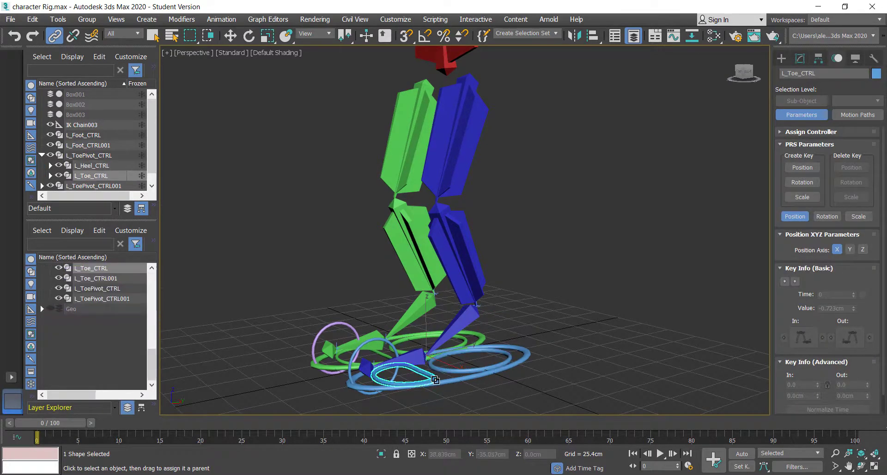
pyautogui.press('e')
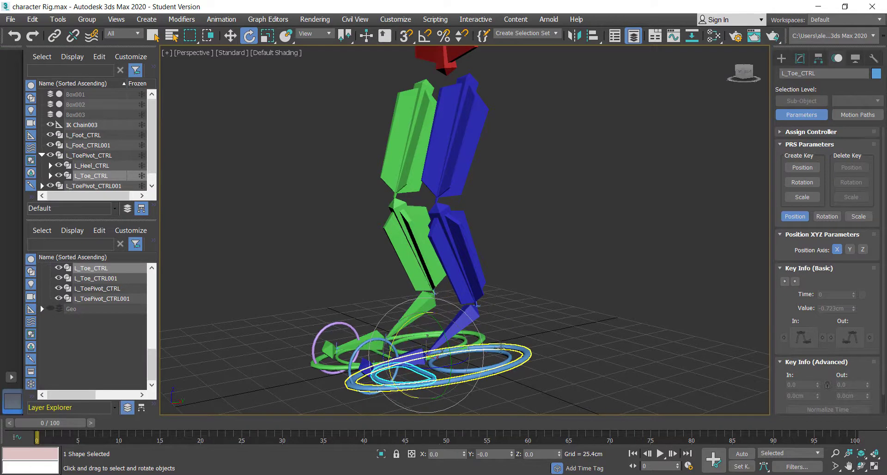
pyautogui.click(433, 344)
pyautogui.moveTo(404, 333); pyautogui.dragTo(391, 349)
pyautogui.hotkey('ctrl', 'x')
pyautogui.keyDown('alt'); pyautogui.moveTo(423, 295); pyautogui.dragTo(450, 293, button='middle'); pyautogui.keyUp('alt')
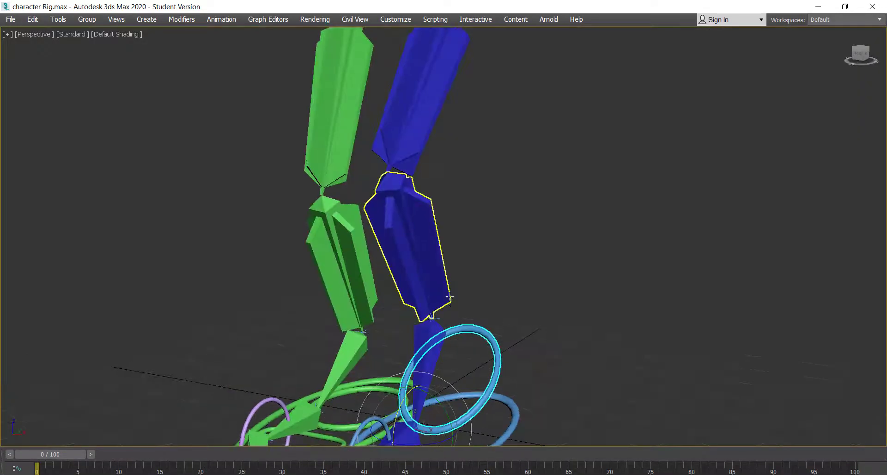
pyautogui.hotkey('ctrl', 'x')
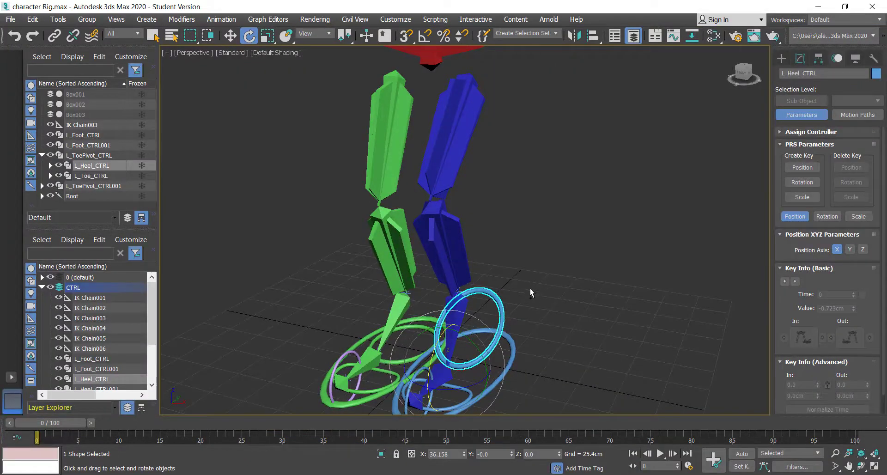
pyautogui.hotkey('ctrl', 'z')
pyautogui.keyDown('alt'); pyautogui.moveTo(531, 296); pyautogui.dragTo(556, 278, button='middle'); pyautogui.keyUp('alt')
pyautogui.moveTo(555, 354); pyautogui.dragTo(611, 242, button='middle')
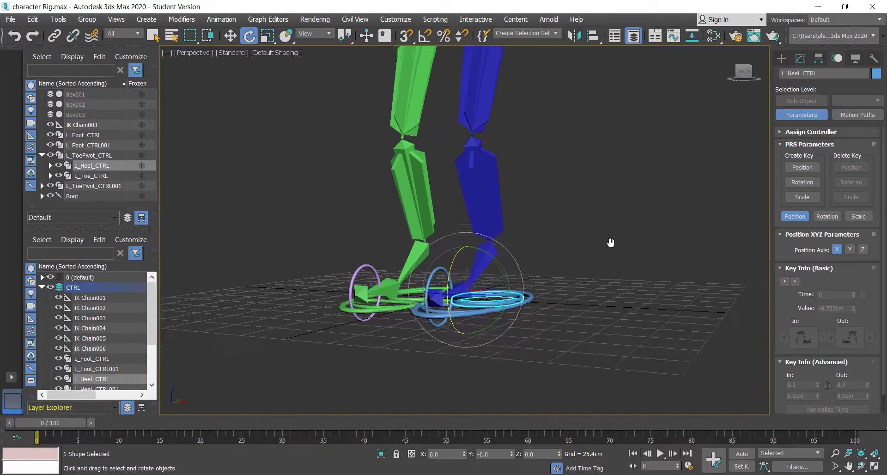
pyautogui.moveTo(573, 282)
pyautogui.keyDown('alt'); pyautogui.mouseDown(button='middle')
pyautogui.moveTo(503, 298)
pyautogui.moveTo(579, 292)
pyautogui.mouseUp(button='middle'); pyautogui.keyUp('alt')
pyautogui.click(587, 296)
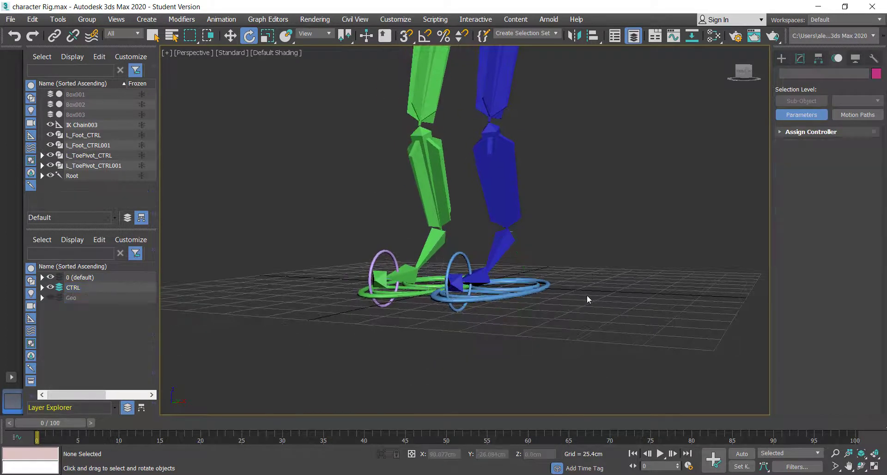
# Test the blue foot's toe pivot by rotating L_ToePivot_CTRL about 38 degrees, and undo the rotation
pyautogui.keyDown('alt'); pyautogui.moveTo(601, 237); pyautogui.dragTo(296, 366, button='middle'); pyautogui.keyUp('alt')
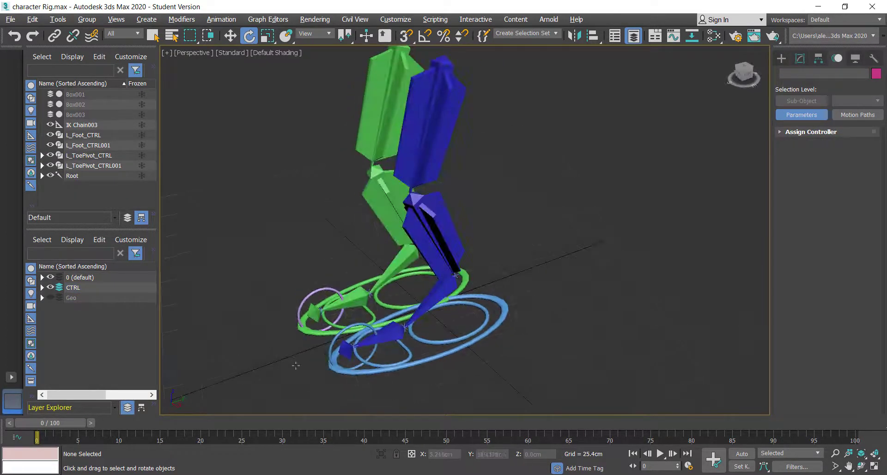
pyautogui.click(331, 341)
pyautogui.press('z')
pyautogui.scroll(-3, 384, 340)
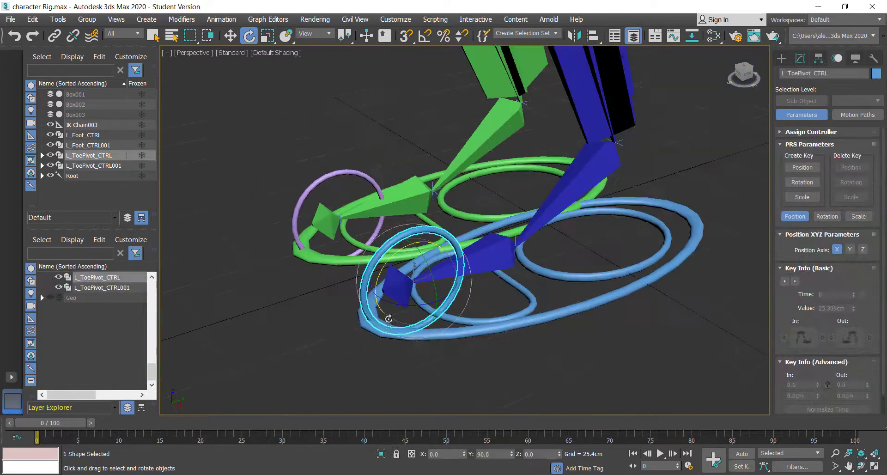
pyautogui.keyDown('alt'); pyautogui.moveTo(386, 319); pyautogui.dragTo(407, 302, button='middle'); pyautogui.keyUp('alt')
pyautogui.moveTo(386, 269); pyautogui.dragTo(378, 297)
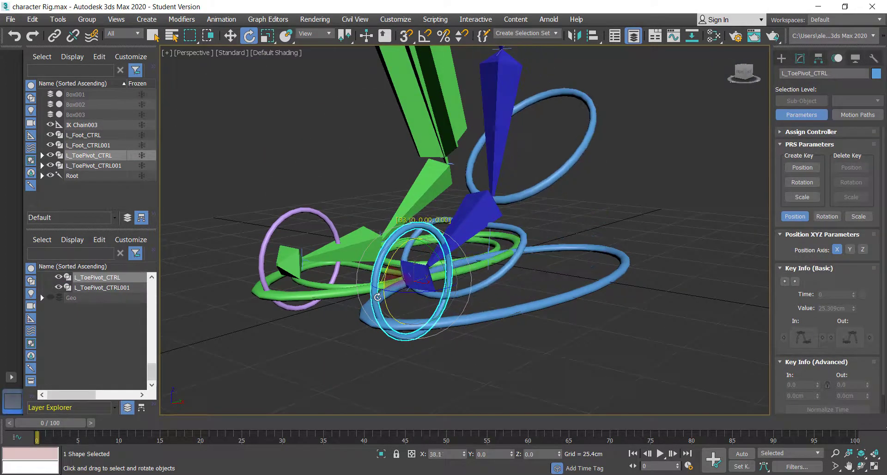
pyautogui.hotkey('ctrl', 'z')
pyautogui.keyDown('alt'); pyautogui.moveTo(583, 189); pyautogui.dragTo(529, 274, button='middle'); pyautogui.keyUp('alt')
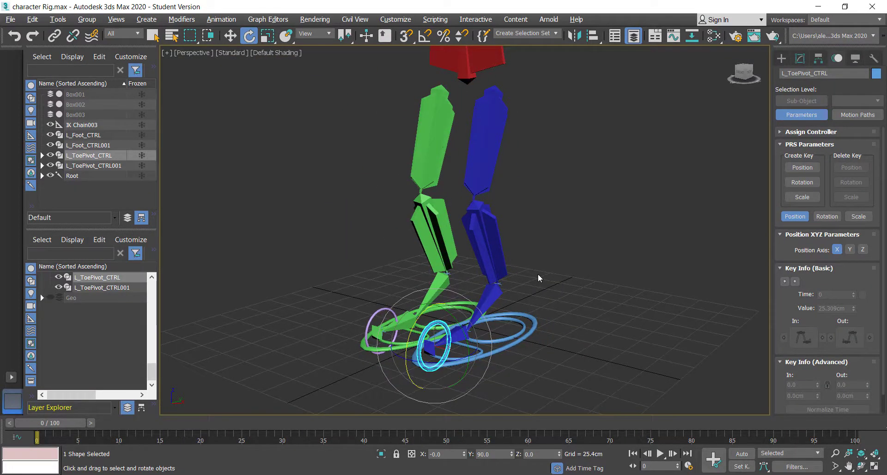
# Test how the blue foot follows L_ToePivot_CTRL by moving the control upward several times, undoing each move
pyautogui.keyDown('alt'); pyautogui.moveTo(538, 273); pyautogui.dragTo(316, 247, button='middle'); pyautogui.keyUp('alt')
pyautogui.press('w')
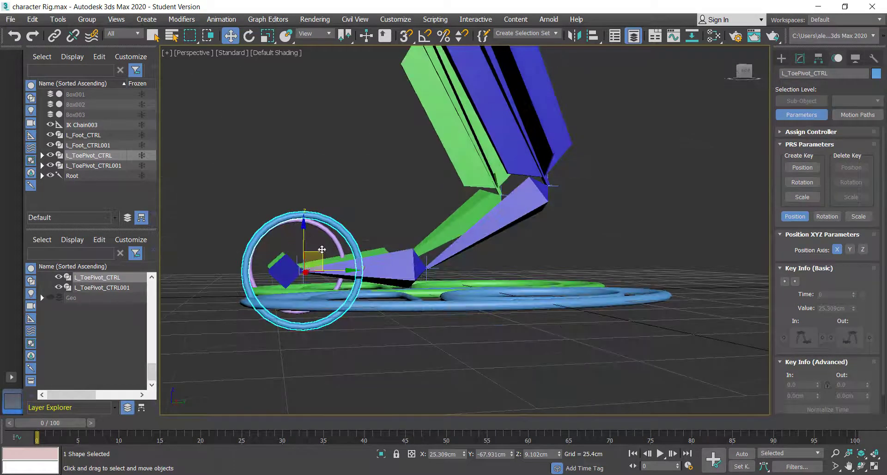
pyautogui.moveTo(322, 249); pyautogui.dragTo(329, 156)
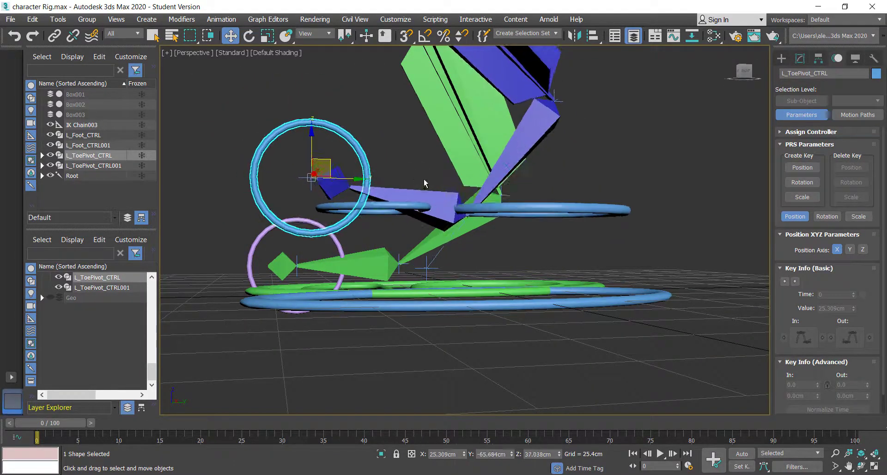
pyautogui.hotkey('ctrl', 'z')
pyautogui.keyDown('alt'); pyautogui.moveTo(423, 178); pyautogui.dragTo(406, 261, button='middle'); pyautogui.keyUp('alt')
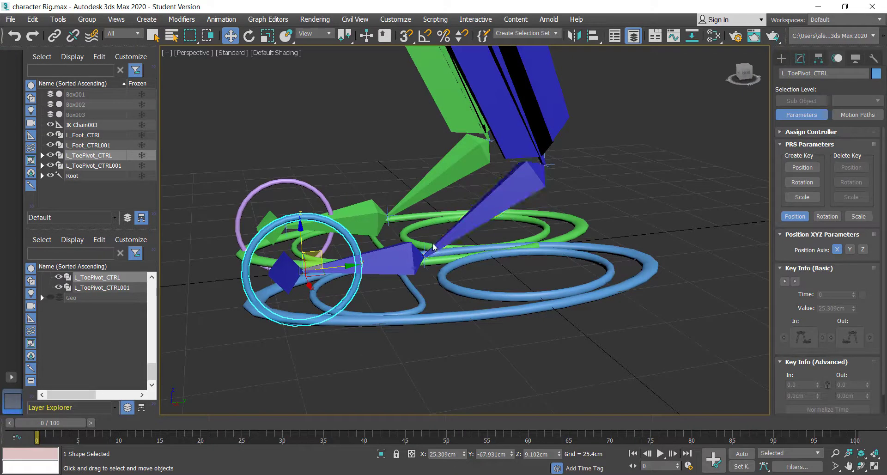
pyautogui.click(337, 255)
pyautogui.moveTo(326, 247); pyautogui.dragTo(252, 137)
pyautogui.keyDown('alt'); pyautogui.moveTo(252, 137); pyautogui.dragTo(307, 159, button='middle'); pyautogui.keyUp('alt')
pyautogui.hotkey('ctrl', 'z')
pyautogui.keyDown('alt'); pyautogui.moveTo(409, 211); pyautogui.dragTo(328, 192, button='middle'); pyautogui.keyUp('alt')
pyautogui.click(347, 203)
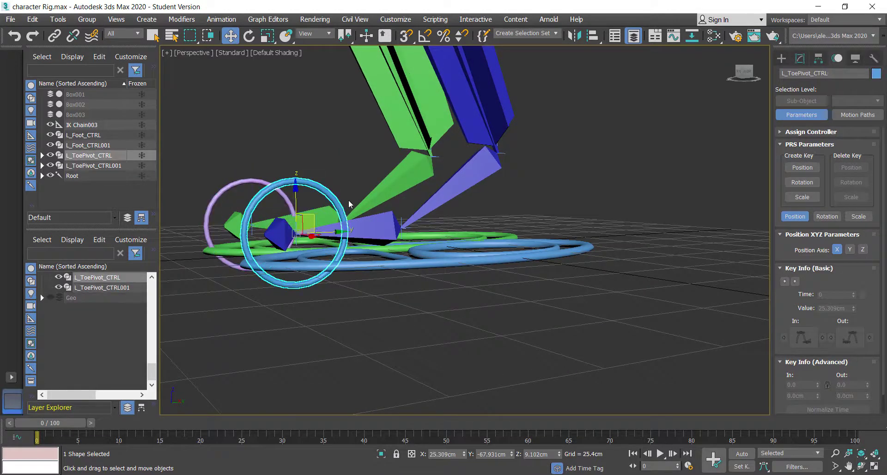
pyautogui.moveTo(313, 217); pyautogui.dragTo(294, 97)
pyautogui.keyDown('alt'); pyautogui.moveTo(295, 97); pyautogui.dragTo(402, 211, button='middle'); pyautogui.keyUp('alt')
pyautogui.hotkey('ctrl', 'z')
# Link the blue foot's IK Chain003 goal to L_Toe_CTRL and clear the selection
pyautogui.click(409, 187)
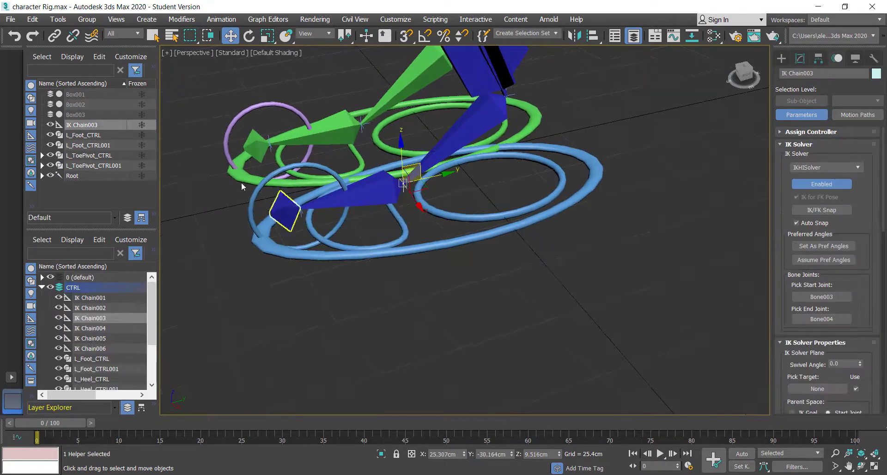
pyautogui.click(55, 35)
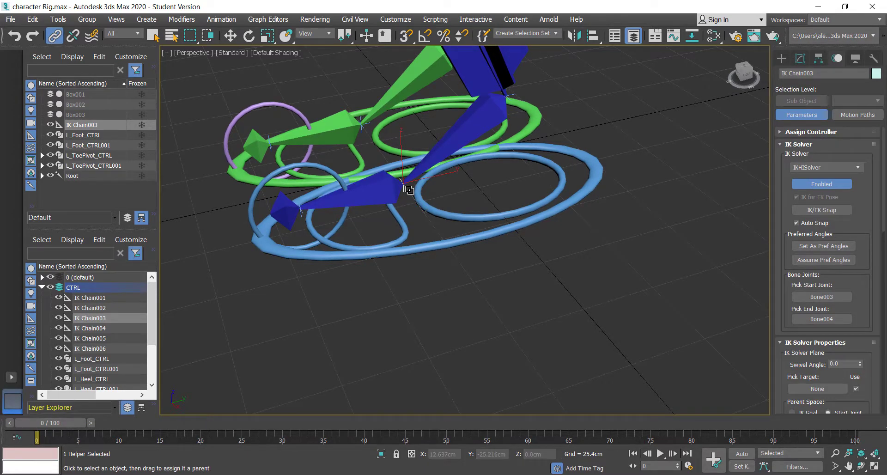
pyautogui.moveTo(409, 190); pyautogui.dragTo(408, 233)
pyautogui.click(408, 233)
pyautogui.press('e')
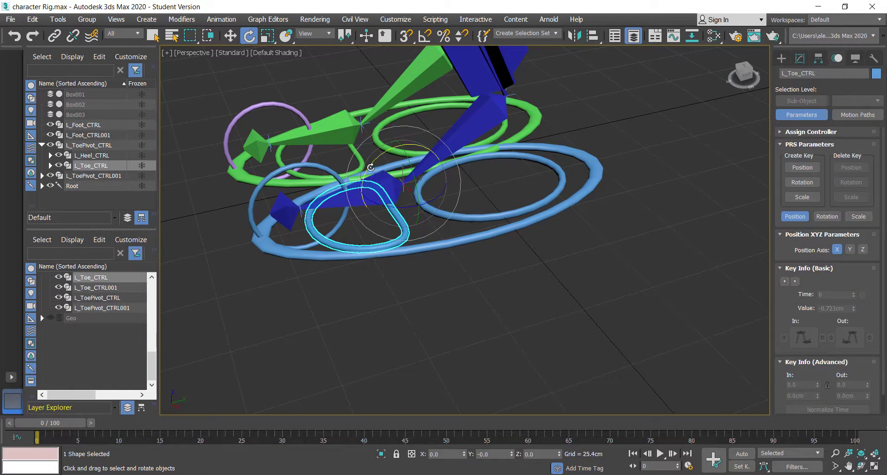
pyautogui.click(262, 208)
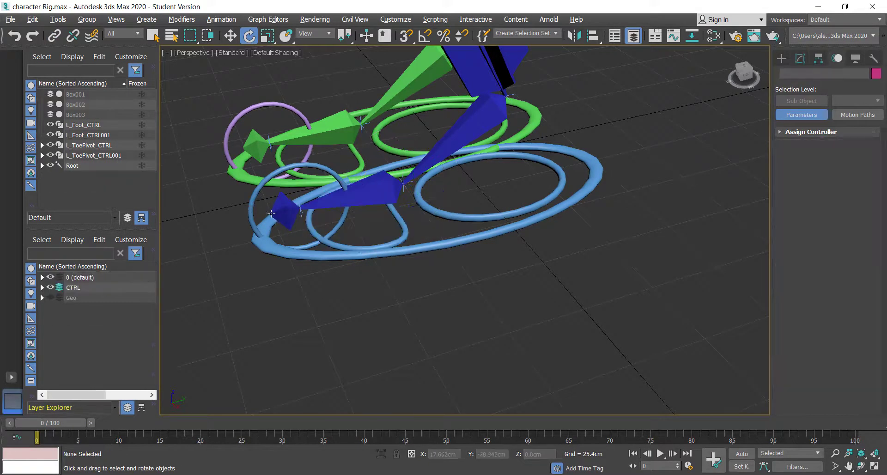
# Retest the blue toe pivot with the new IK link by moving L_ToePivot_CTRL upward, and undo the move
pyautogui.click(251, 211)
pyautogui.keyDown('alt'); pyautogui.moveTo(324, 217); pyautogui.dragTo(443, 271, button='middle'); pyautogui.keyUp('alt')
pyautogui.press('w')
pyautogui.click(455, 217)
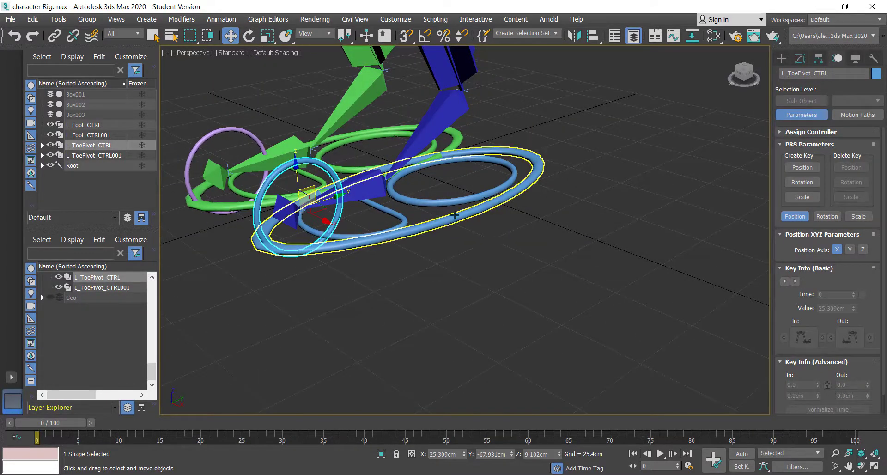
pyautogui.keyDown('alt'); pyautogui.moveTo(489, 200); pyautogui.dragTo(532, 194, button='middle'); pyautogui.keyUp('alt')
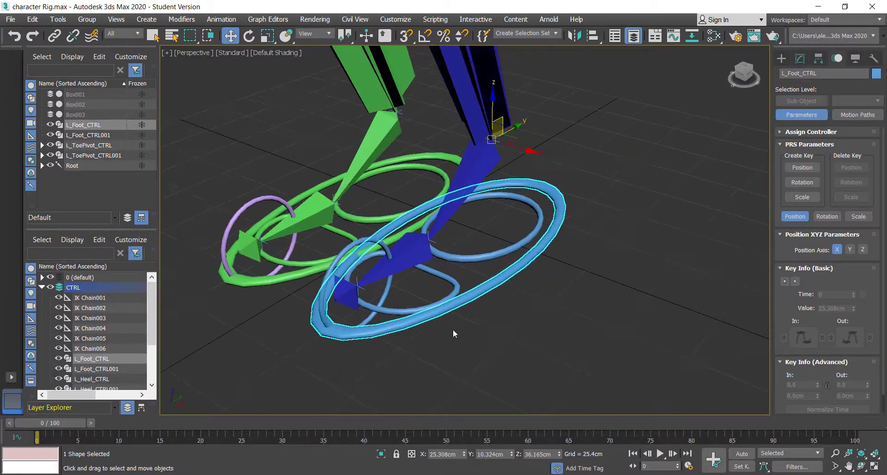
pyautogui.keyDown('alt'); pyautogui.moveTo(400, 342); pyautogui.dragTo(387, 313, button='middle'); pyautogui.keyUp('alt')
pyautogui.click(321, 171)
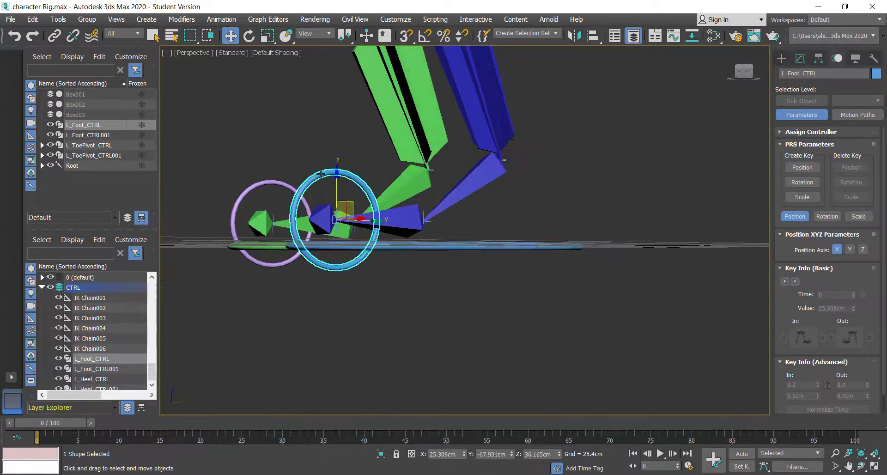
pyautogui.keyDown('alt'); pyautogui.moveTo(346, 185); pyautogui.dragTo(350, 210, button='middle'); pyautogui.keyUp('alt')
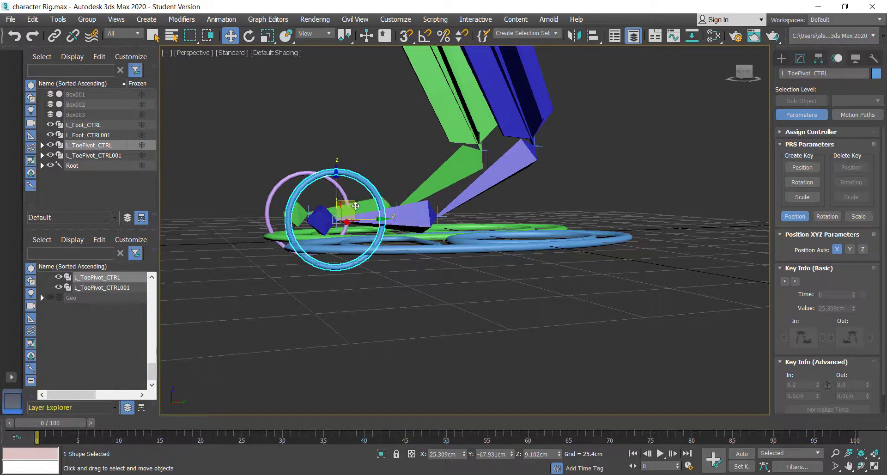
pyautogui.moveTo(356, 207); pyautogui.dragTo(332, 145)
pyautogui.hotkey('ctrl', 'z')
pyautogui.keyDown('alt'); pyautogui.moveTo(233, 86); pyautogui.dragTo(229, 95, button='middle'); pyautogui.keyUp('alt')
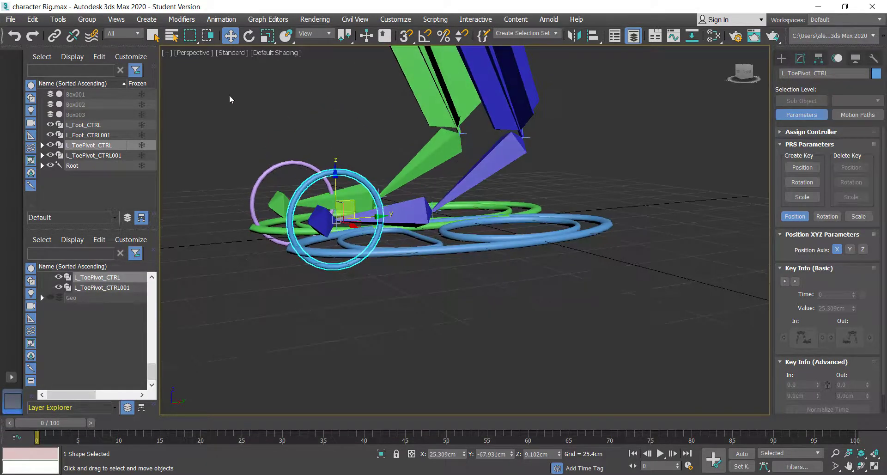
# Link L_ToePivot_CTRL to L_Foot_CTRL, and the other foot's L_ToePivot_CTRL001 to L_Foot_CTRL001
pyautogui.click(57, 38)
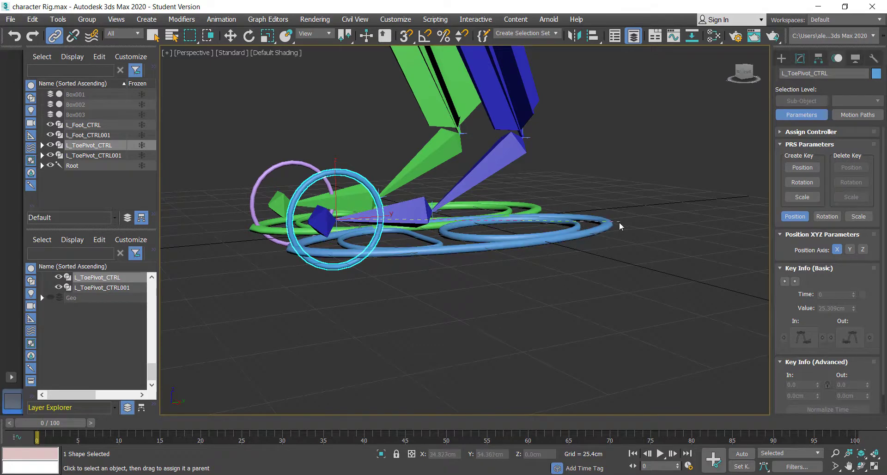
pyautogui.moveTo(608, 223); pyautogui.dragTo(294, 167)
pyautogui.click(293, 167)
pyautogui.keyDown('alt'); pyautogui.moveTo(293, 167); pyautogui.dragTo(331, 201, button='middle'); pyautogui.keyUp('alt')
pyautogui.moveTo(342, 149); pyautogui.dragTo(342, 150)
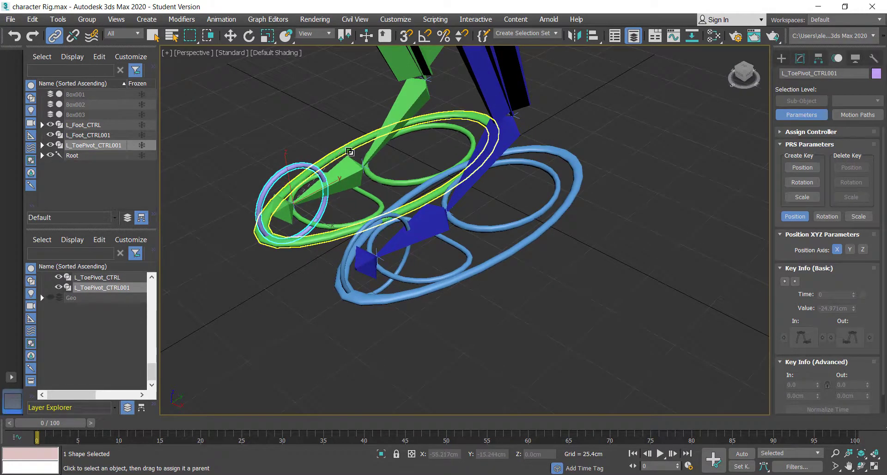
# Change the object color of L_ToePivot_CTRL001 to green to match its leg
pyautogui.press('w')
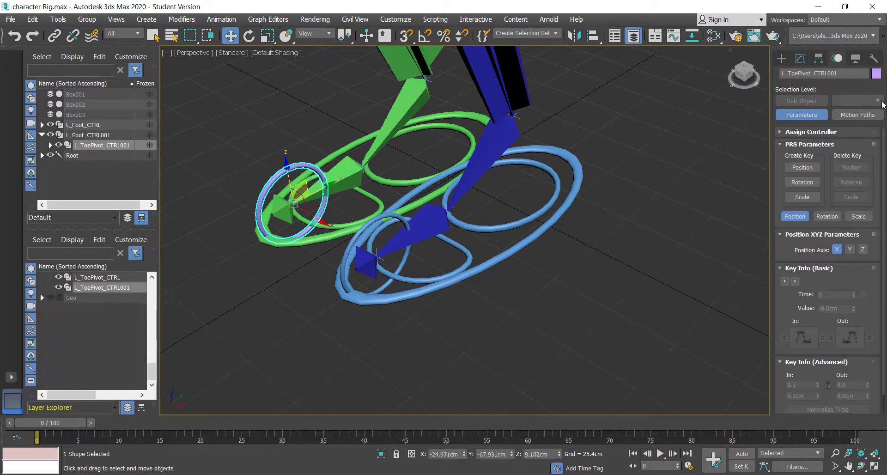
pyautogui.click(877, 73)
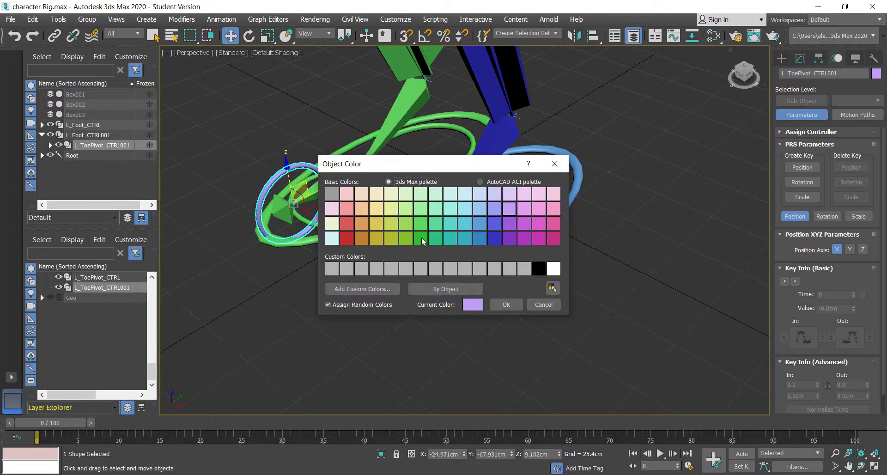
pyautogui.click(507, 305)
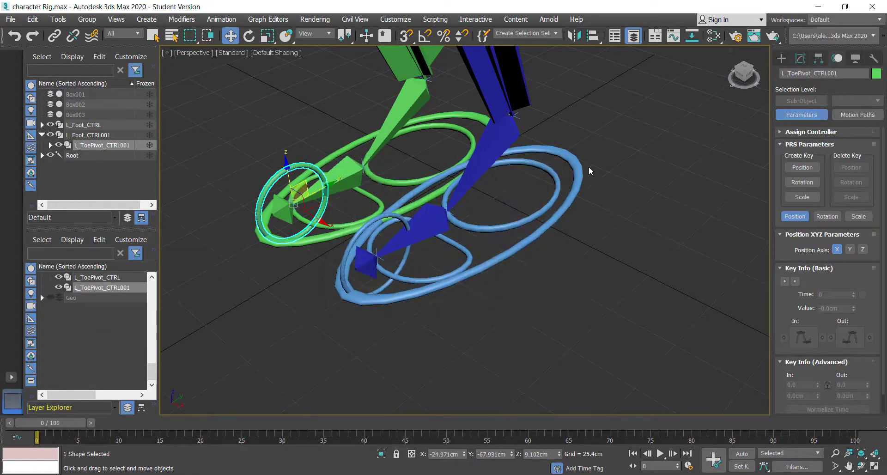
# Test the blue foot hierarchy by raising L_Foot_CTRL, and undo the move
pyautogui.click(566, 162)
pyautogui.click(571, 166)
pyautogui.keyDown('alt'); pyautogui.moveTo(564, 226); pyautogui.dragTo(562, 170, button='middle'); pyautogui.keyUp('alt')
pyautogui.moveTo(536, 126); pyautogui.dragTo(538, 61)
pyautogui.hotkey('ctrl', 'z')
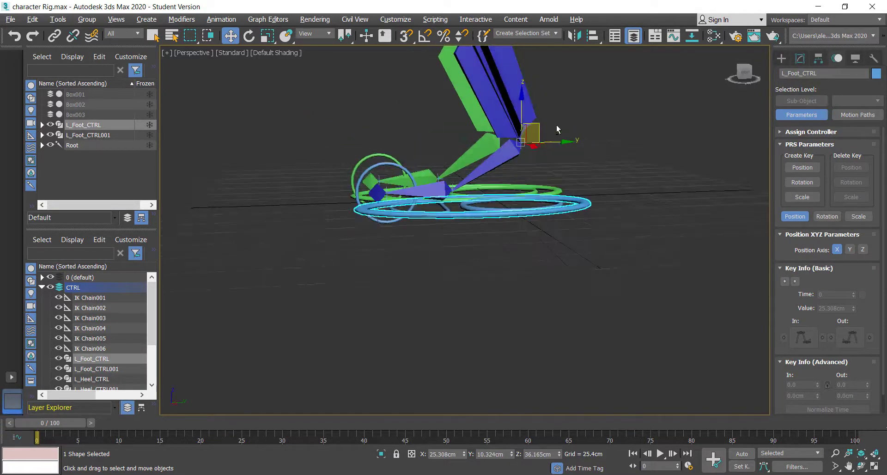
# Test the green foot hierarchy by raising L_Foot_CTRL001, and undo the move
pyautogui.keyDown('alt'); pyautogui.moveTo(556, 125); pyautogui.dragTo(527, 220, button='middle'); pyautogui.keyUp('alt')
pyautogui.click(516, 244)
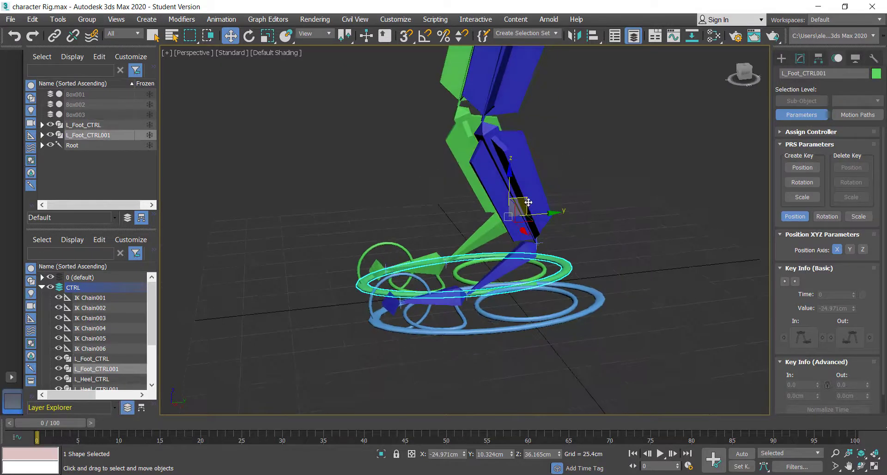
pyautogui.moveTo(527, 200); pyautogui.dragTo(462, 115)
pyautogui.scroll(-4, 488, 131)
pyautogui.keyDown('alt'); pyautogui.moveTo(488, 131); pyautogui.dragTo(576, 259, button='middle'); pyautogui.keyUp('alt')
pyautogui.hotkey('ctrl', 'z')
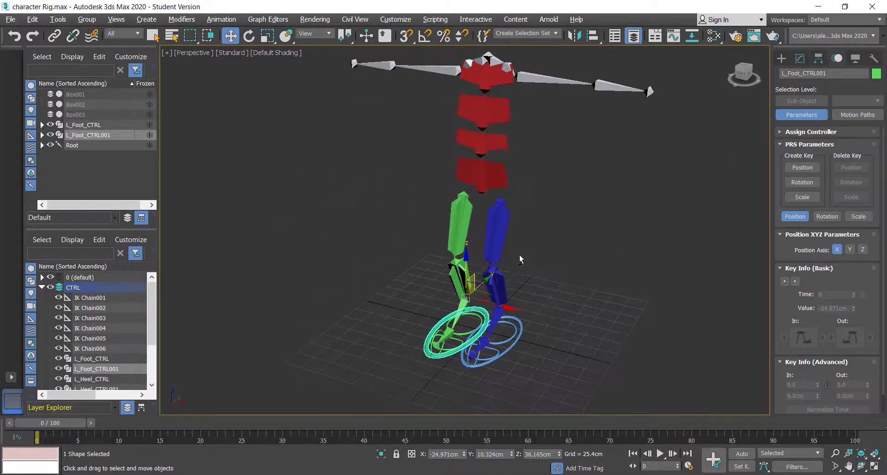
# Select the Root bone and examine the whole skeleton with its leg bones and foot controls
pyautogui.keyDown('alt'); pyautogui.moveTo(521, 258); pyautogui.dragTo(550, 264, button='middle'); pyautogui.keyUp('alt')
pyautogui.click(534, 276)
pyautogui.click(467, 152)
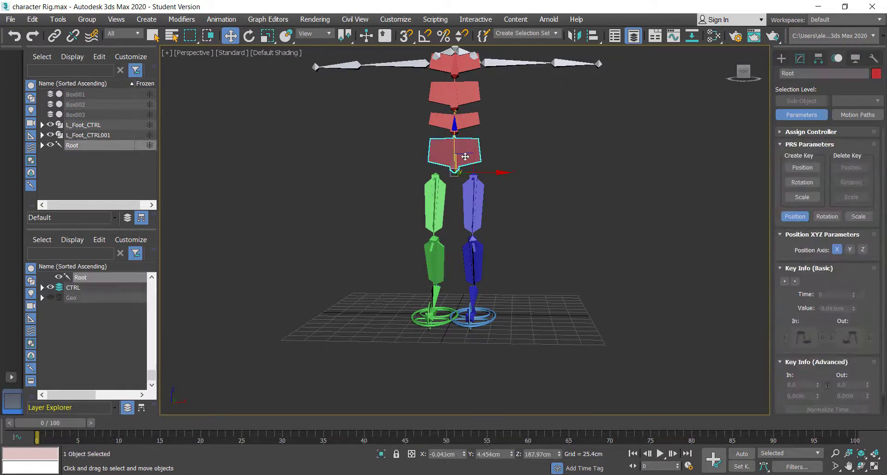
pyautogui.press('z')
pyautogui.scroll(-8, 527, 252)
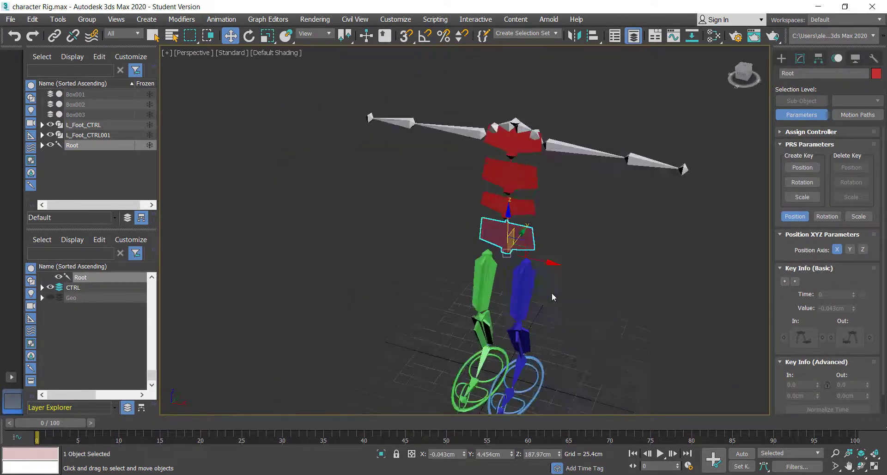
pyautogui.moveTo(569, 285); pyautogui.dragTo(577, 259, button='middle')
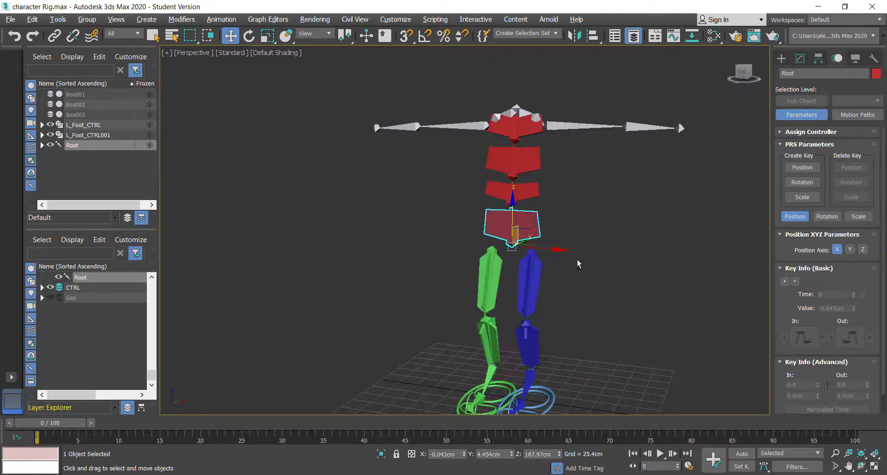
pyautogui.keyDown('alt'); pyautogui.moveTo(527, 230); pyautogui.dragTo(535, 271, button='middle'); pyautogui.keyUp('alt')
pyautogui.moveTo(540, 274); pyautogui.dragTo(573, 267)
pyautogui.keyDown('alt'); pyautogui.moveTo(572, 267); pyautogui.dragTo(625, 298, button='middle'); pyautogui.keyUp('alt')
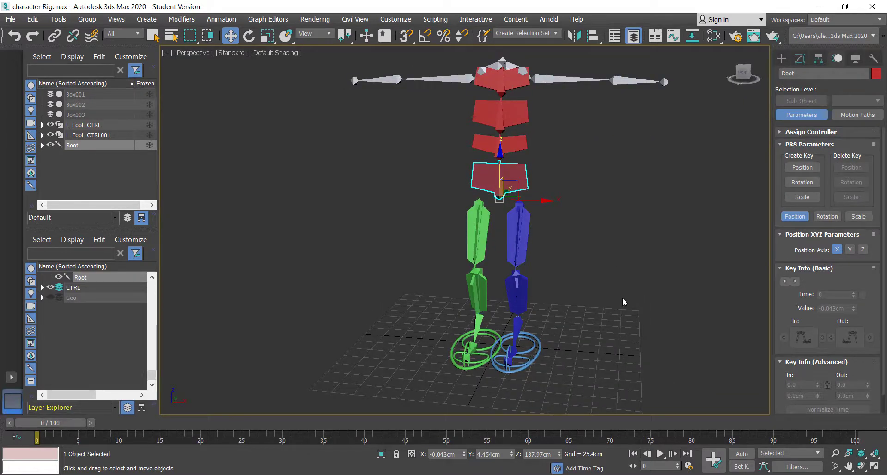